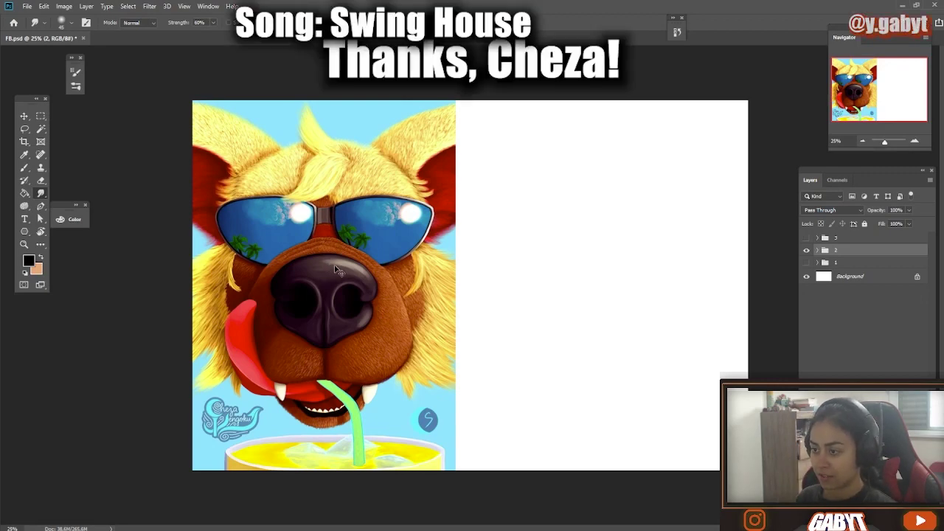
- Undo the smudge stroke on the nose and switch to the Brush tool
left_click_drag(329, 270, 348, 264)
key("ctrl+z")
key("b")
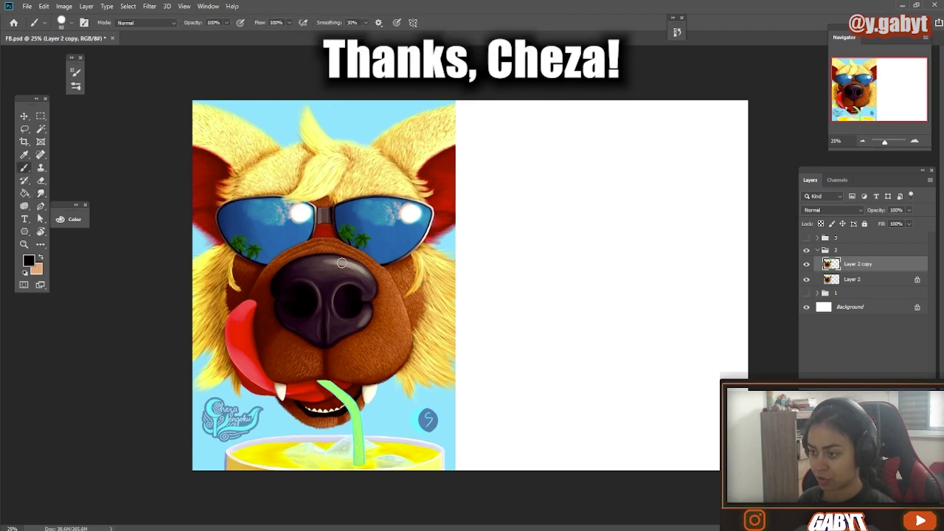
- Examine the nose, sunglasses and head fur up close, and the whole painting at a smaller scale
left_click_drag(296, 326, 344, 360)
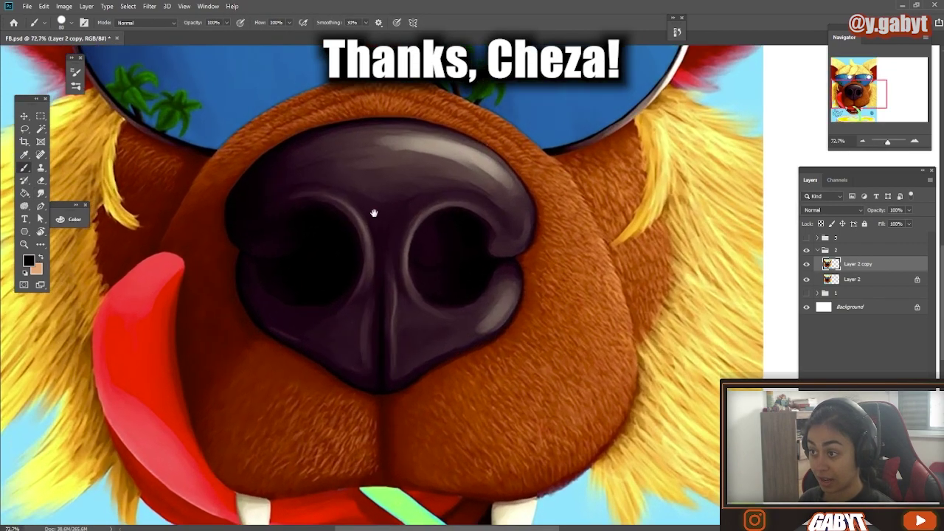
left_click_drag(403, 165, 445, 443)
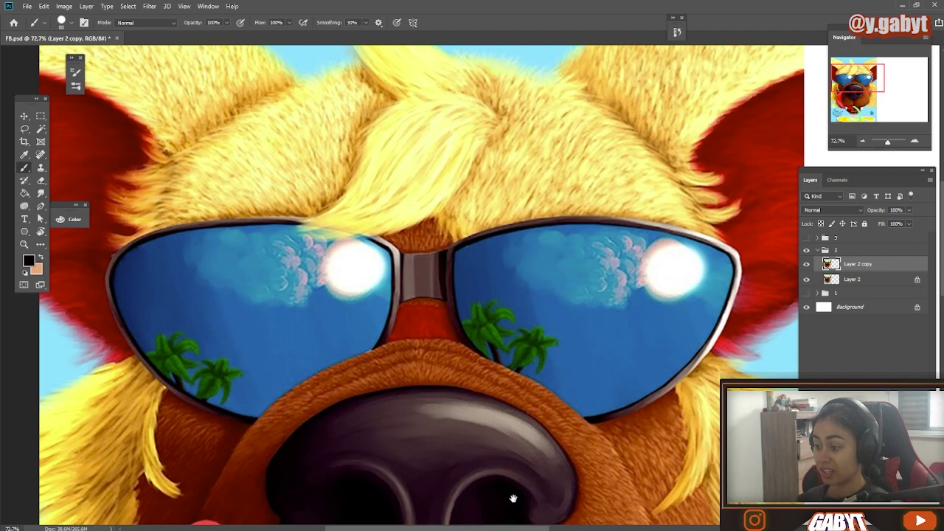
scroll(479, 450, "down", 3)
scroll(479, 412, "down", 3)
scroll(479, 413, "up", 1)
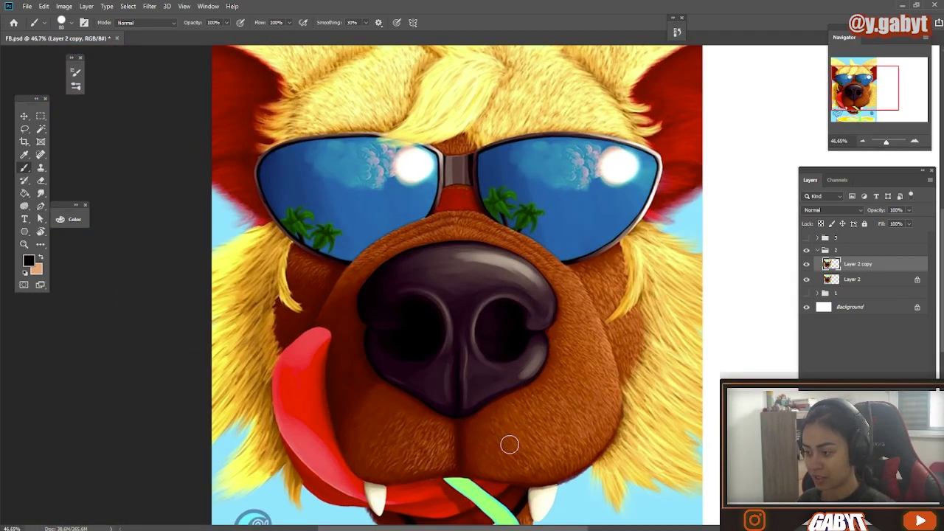
scroll(509, 444, "down", 4)
scroll(508, 428, "up", 2)
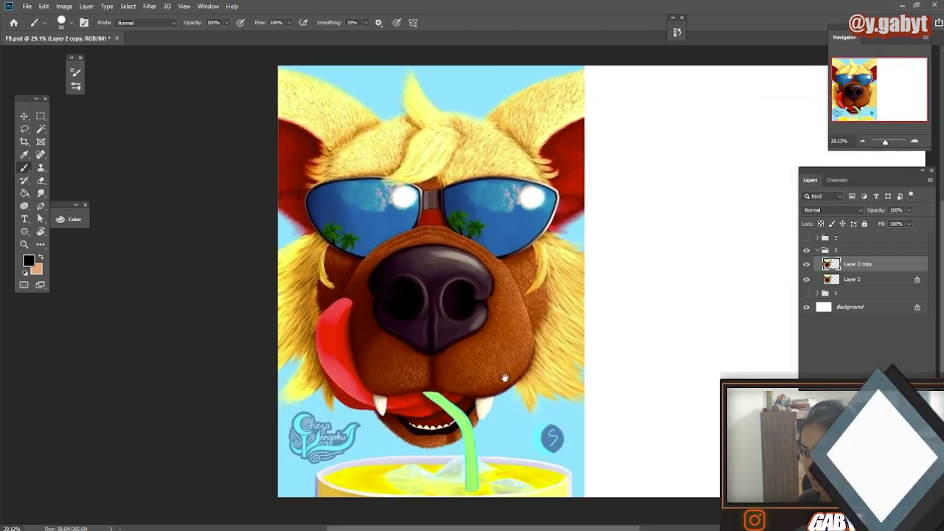
left_click_drag(505, 377, 504, 378)
- Lock the transparent pixels of Layer 2 copy and paint the fur with sampled pale yellow, using a size 500 brush at 20% opacity
left_click(822, 223)
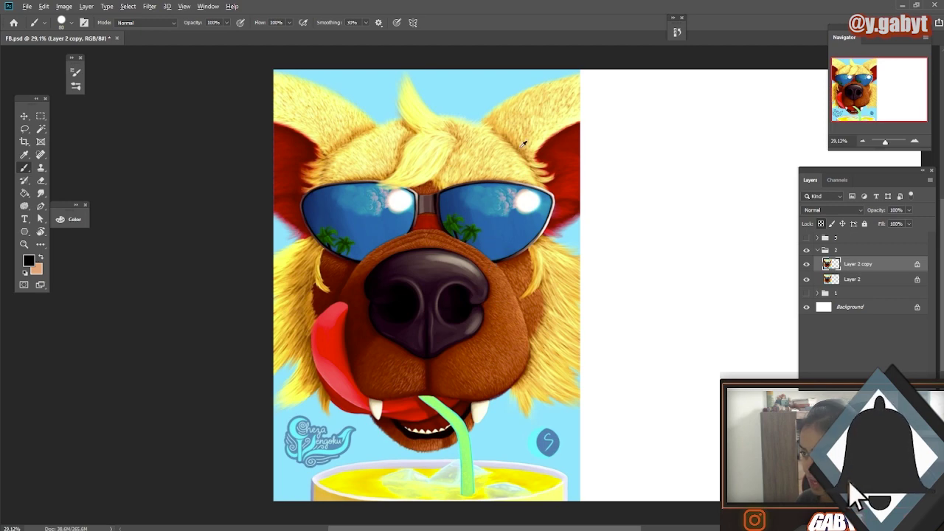
left_click(519, 151, "alt")
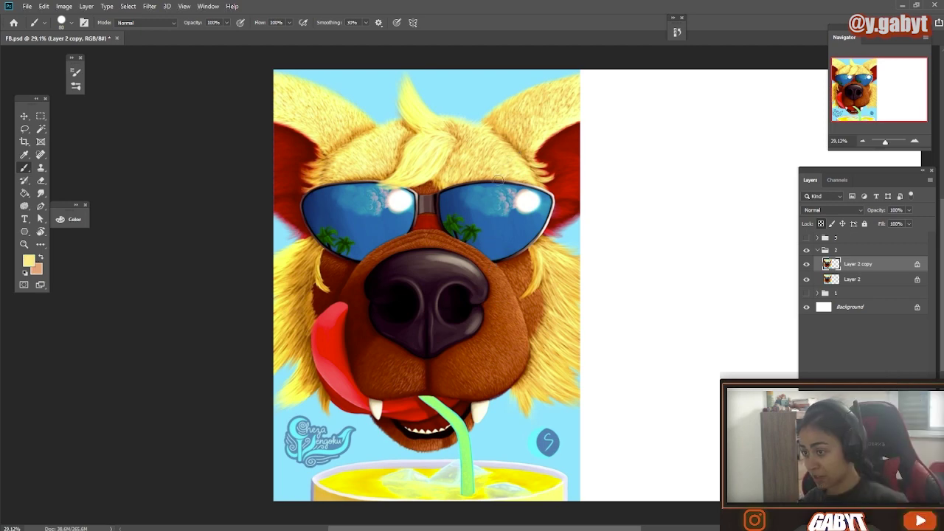
key("]")
key("]")
key("]")
key("]")
key("]")
key("]")
key("]")
key("]")
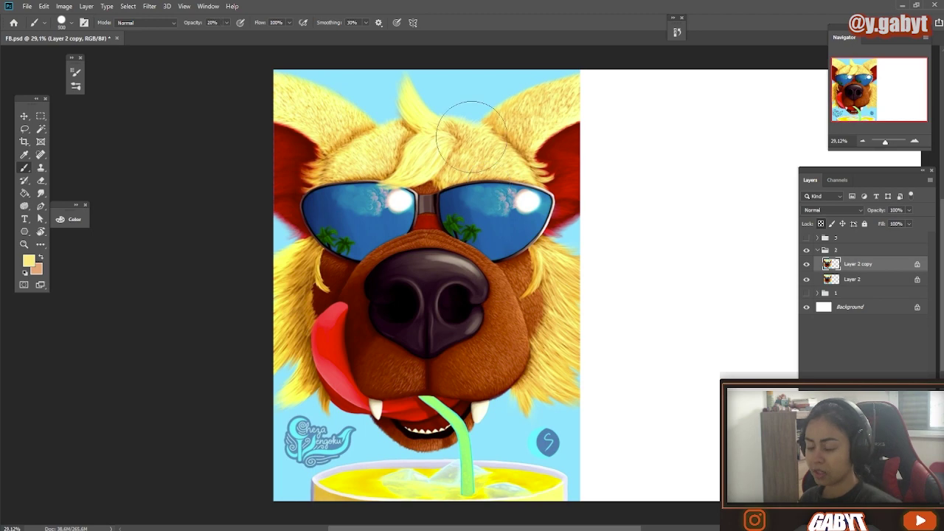
key("2")
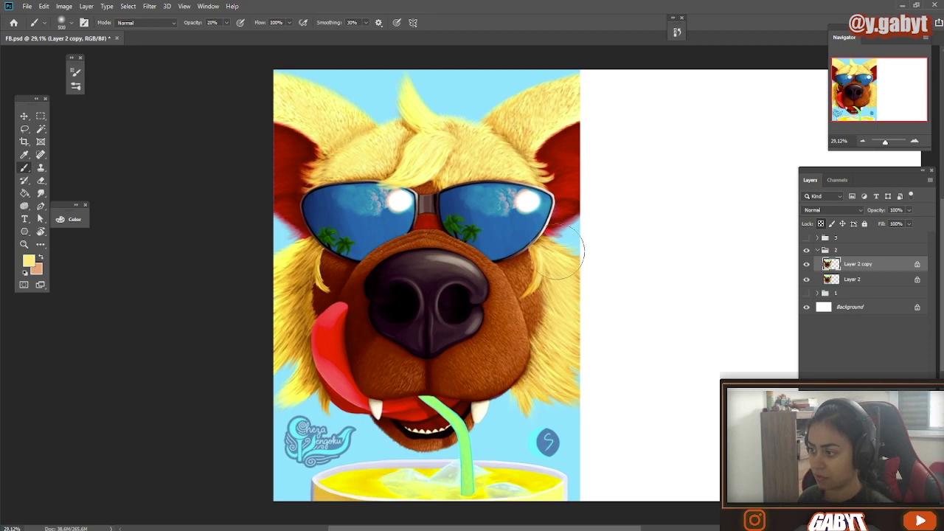
- Paint dark red-brown folds and shading across the muzzle below the nose, with brush opacity up to 40%
scroll(505, 410, "down", 7)
scroll(506, 411, "up", 8)
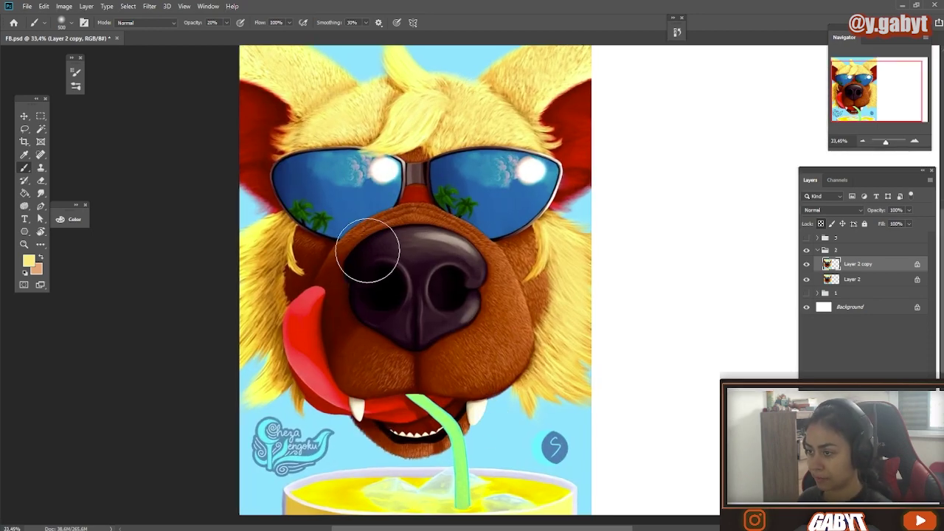
key("6")
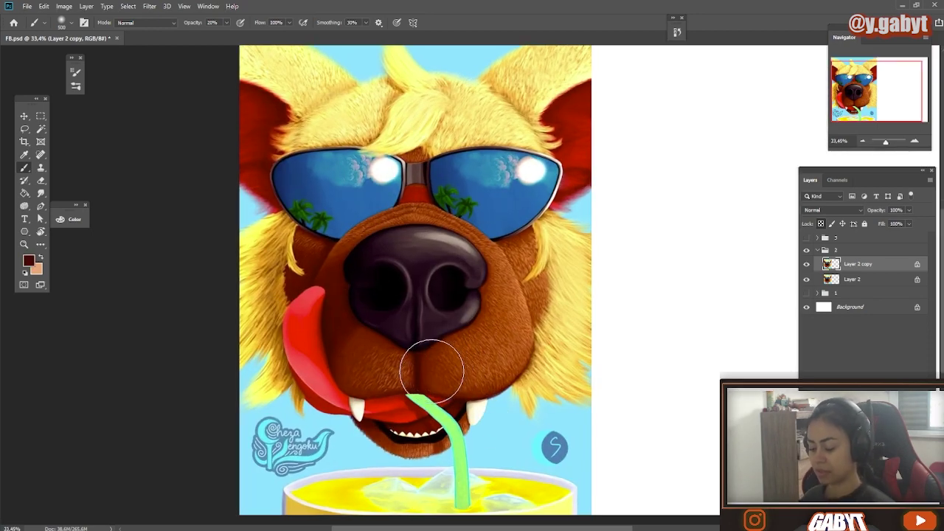
mouse_move(442, 380)
left_mouse_down()
mouse_move(477, 395)
mouse_move(431, 383)
mouse_move(495, 388)
mouse_move(443, 391)
mouse_move(463, 390)
mouse_move(429, 365)
mouse_move(431, 347)
mouse_move(460, 363)
mouse_move(504, 326)
mouse_move(483, 351)
mouse_move(446, 360)
mouse_move(469, 340)
mouse_move(443, 363)
mouse_move(423, 363)
mouse_move(444, 378)
mouse_move(480, 373)
mouse_move(503, 355)
mouse_move(495, 366)
mouse_move(376, 388)
mouse_move(401, 361)
mouse_move(415, 380)
mouse_move(411, 356)
left_mouse_up()
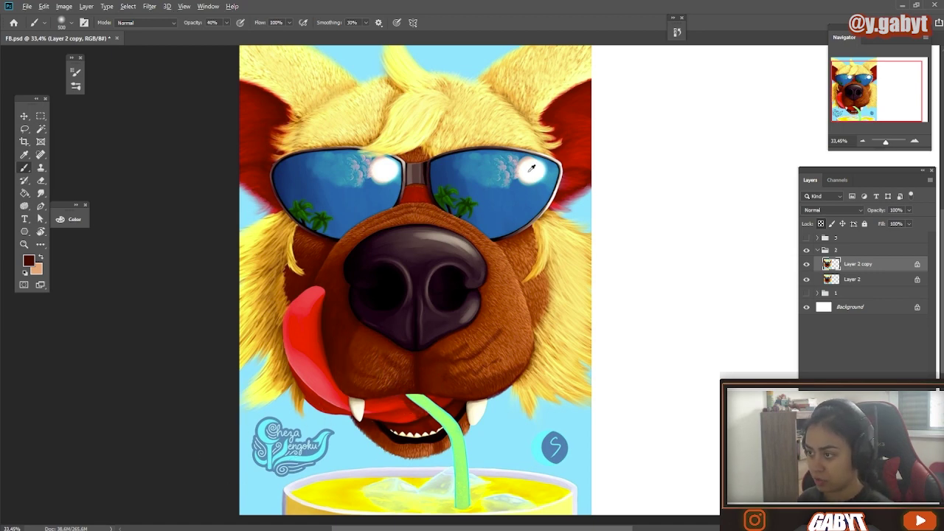
- Paint glossy white highlights on the nose at 100% and 50% opacity and deepen its shadows with sampled black
key("0")
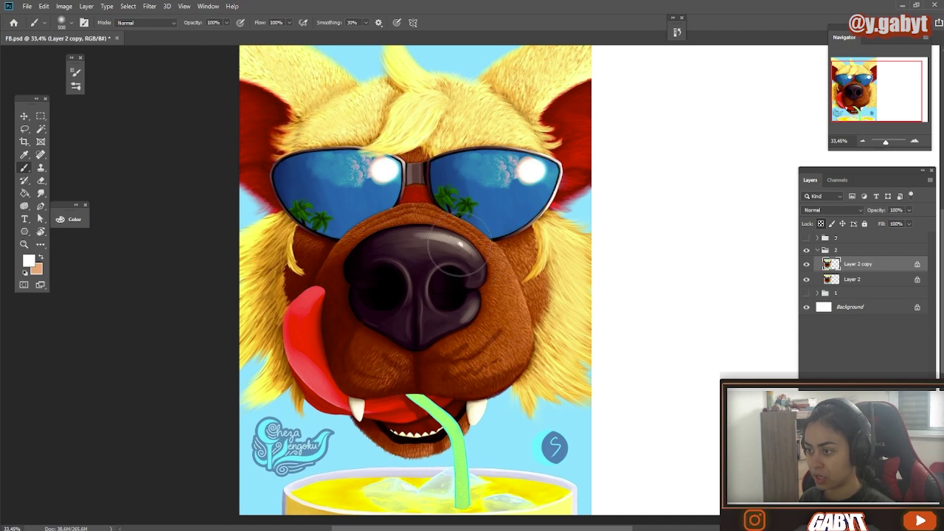
key("5")
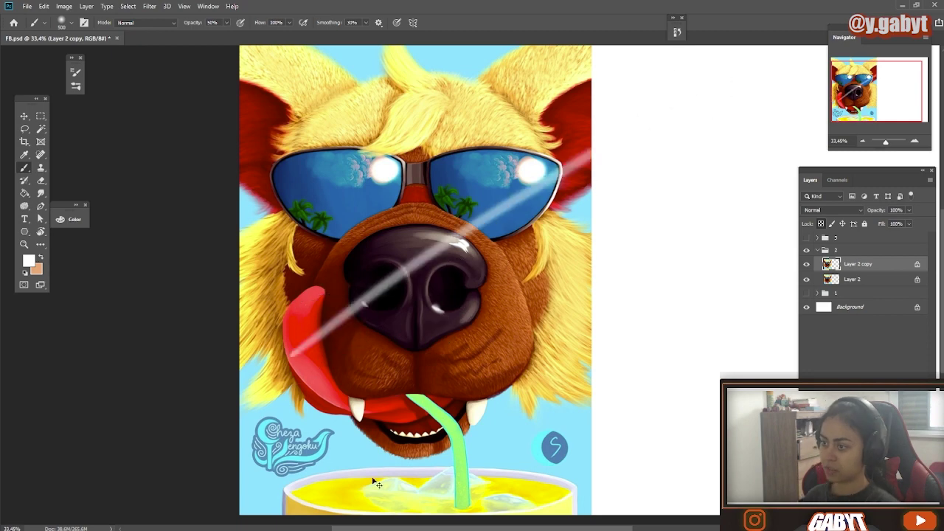
left_click(443, 320, "alt")
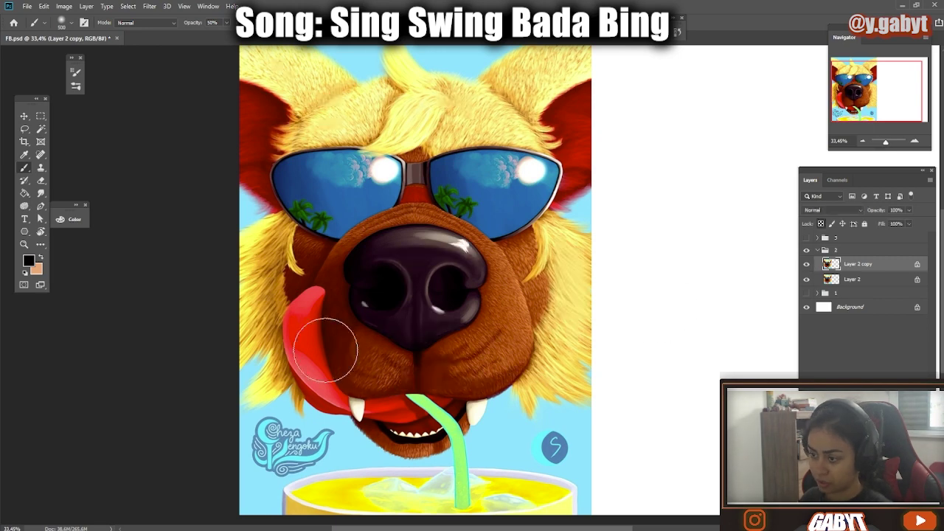
- Shade the tongue inside the mouth with dark purple at 50% opacity and add light blue highlights along the protruding tongue
left_click_drag(420, 467, 411, 436)
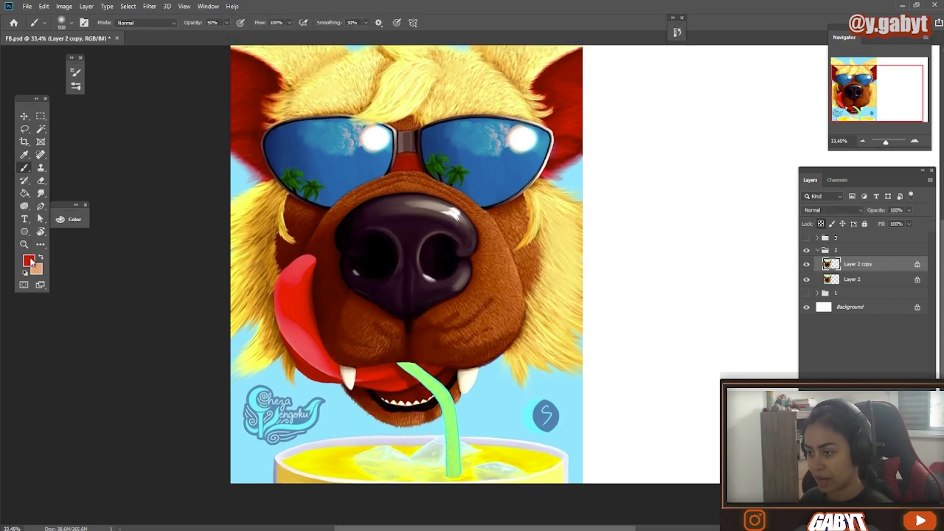
key("i")
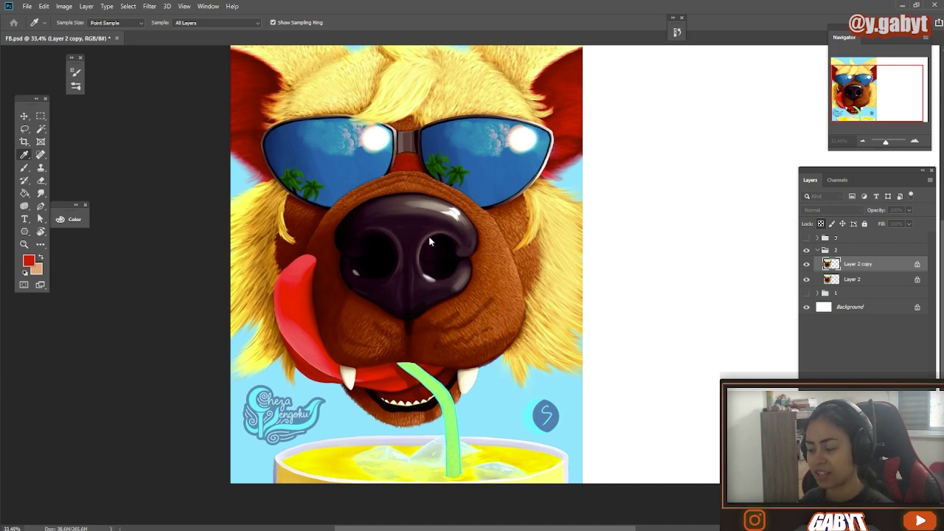
left_click(715, 227)
left_click_drag(411, 354, 366, 377)
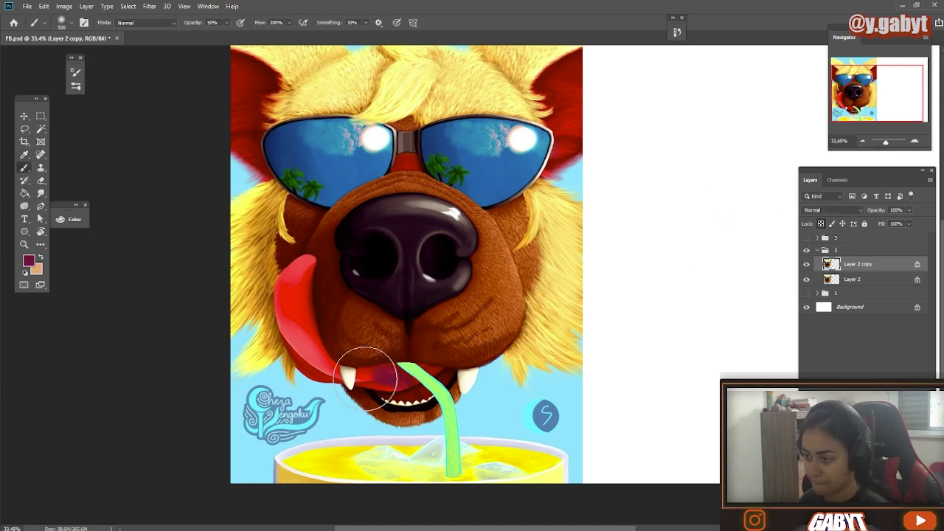
left_click_drag(309, 283, 337, 369)
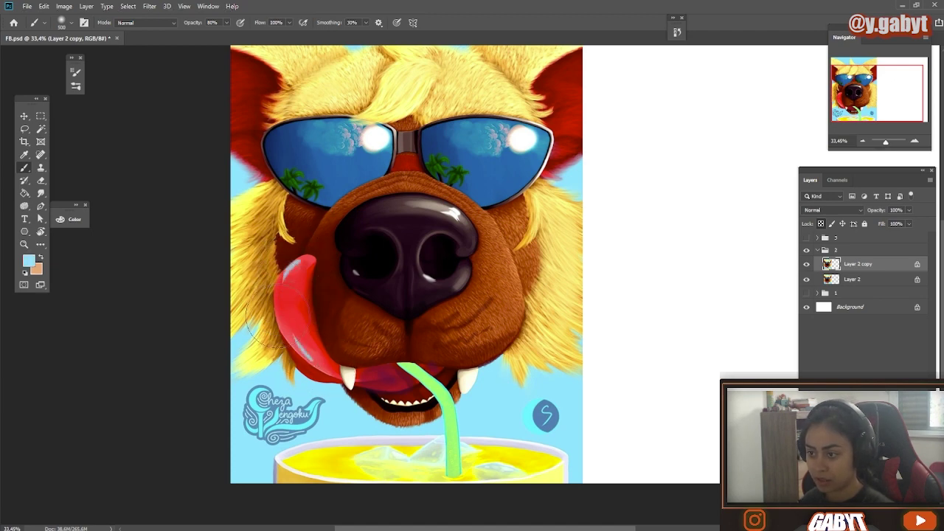
- Lasso along the tongue's tip and outer edge and paint a soft light blue rim light there
key("l")
left_click_drag(311, 258, 277, 292)
key("b")
mouse_move(301, 235)
left_mouse_down()
mouse_move(280, 310)
mouse_move(293, 275)
mouse_move(308, 345)
left_mouse_up()
- Paint brown shading over the cheek and muzzle at 50% opacity, using colors sampled from the fur
scroll(281, 302, "up", 1)
left_click(278, 254, "alt")
key("5")
left_click(297, 316, "alt")
left_click_drag(344, 366, 356, 365)
left_click(276, 245, "alt")
left_click_drag(281, 255, 295, 240)
mouse_move(305, 390)
left_mouse_down()
mouse_move(232, 343)
mouse_move(291, 343)
left_mouse_up()
left_click(496, 336, "alt")
left_click_drag(477, 362, 489, 315)
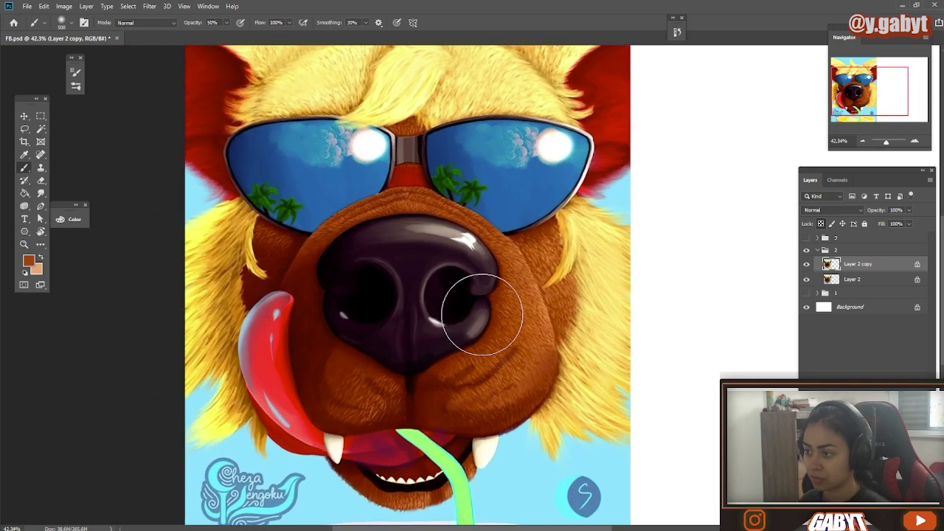
- Lighten the muzzle bridge above the nose with light orange at 20% opacity, undoing the last stray stroke
left_click(544, 301, "alt")
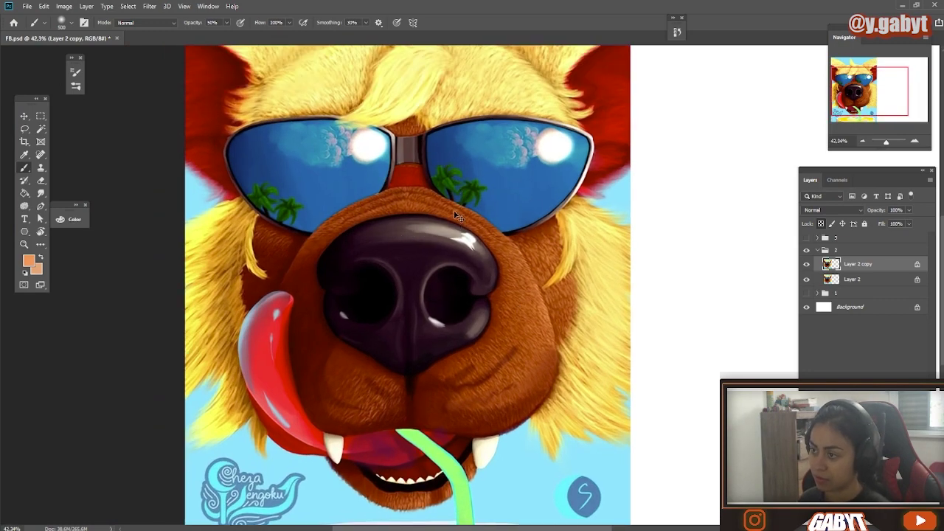
key("2")
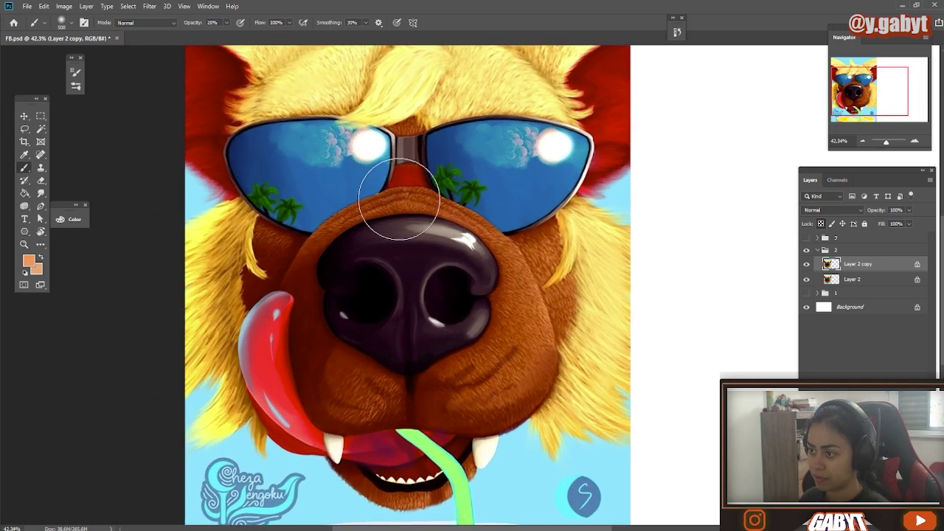
mouse_move(456, 223)
left_mouse_down()
mouse_move(492, 239)
mouse_move(413, 185)
mouse_move(421, 200)
mouse_move(459, 217)
mouse_move(375, 204)
mouse_move(475, 218)
left_mouse_up()
key("ctrl+z")
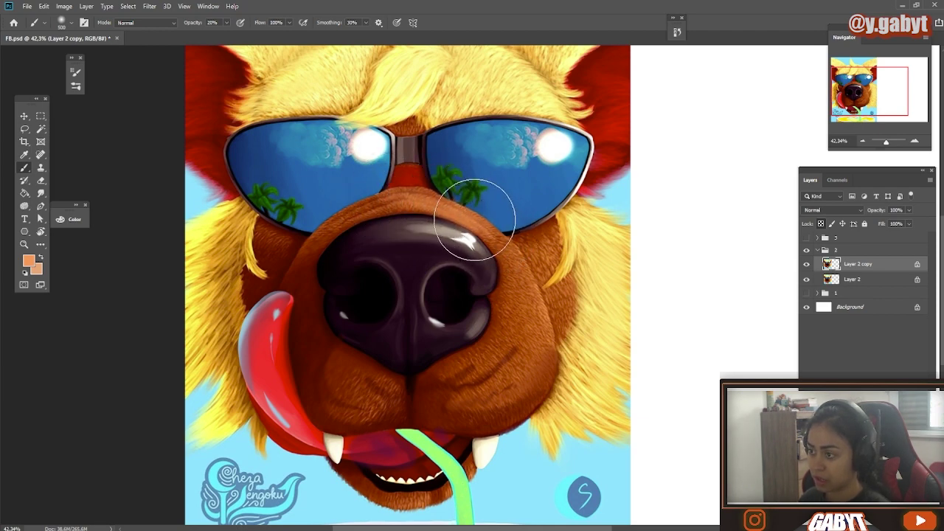
- Darken the muzzle edge and cheeks below the sunglasses with dark red-brown at 20% opacity
left_click_drag(425, 300, 335, 276)
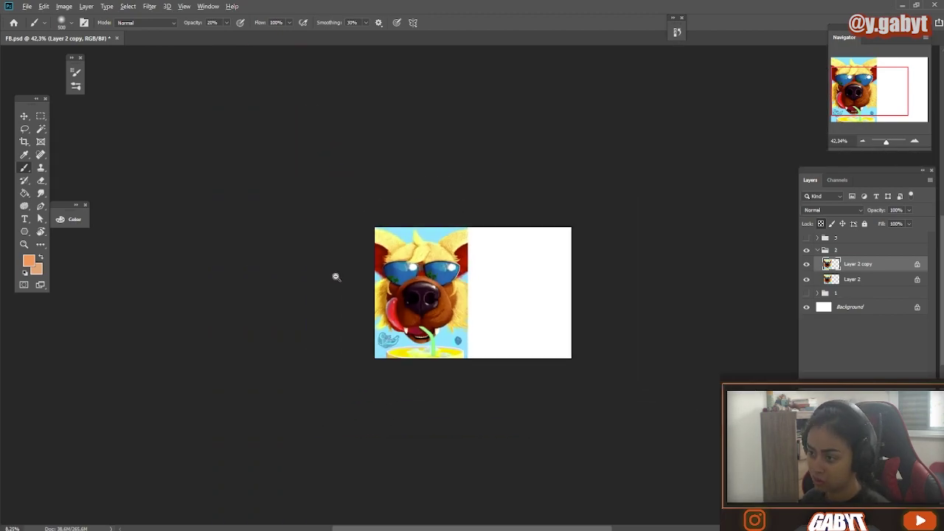
scroll(336, 277, "up", 4)
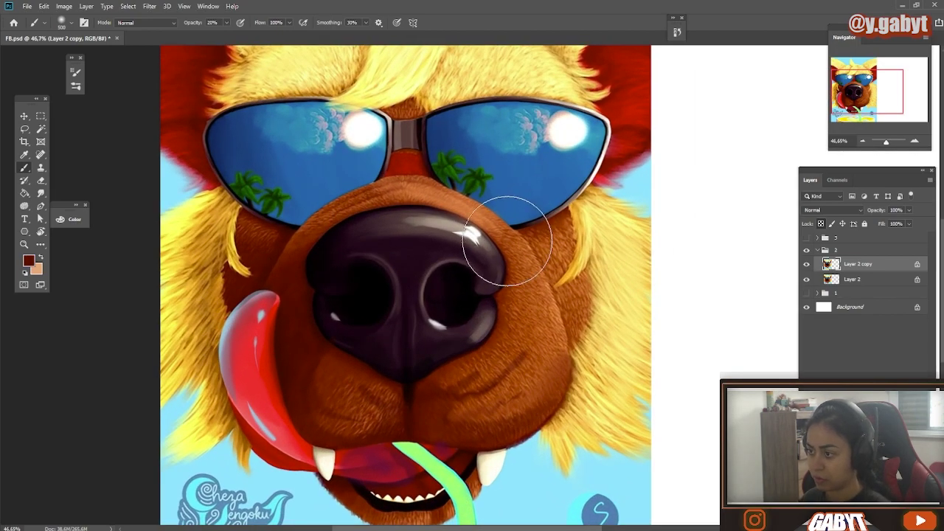
mouse_move(507, 242)
left_mouse_down()
mouse_move(496, 223)
mouse_move(501, 241)
left_mouse_up()
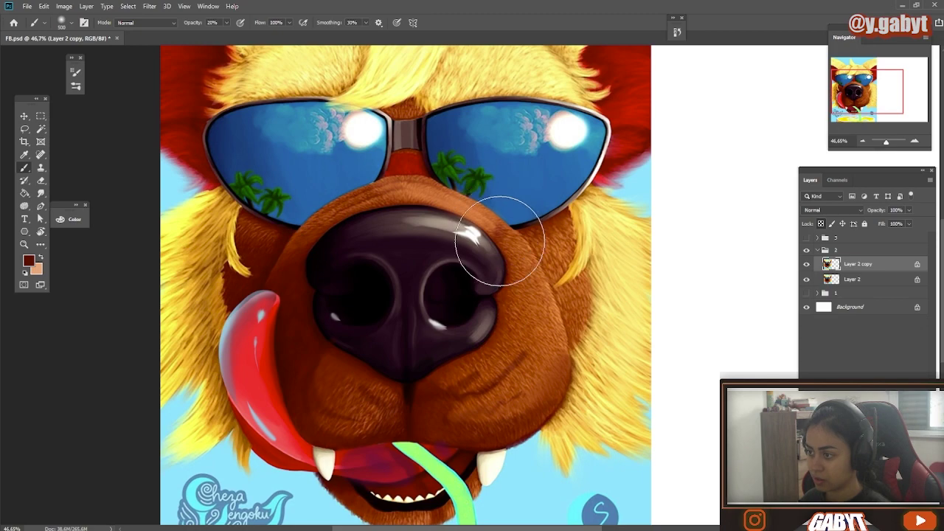
left_click(259, 273, "alt")
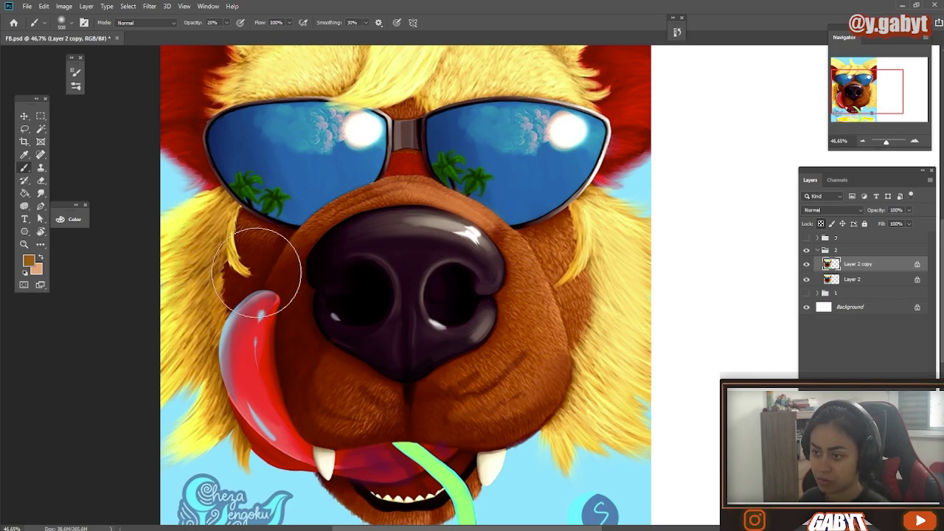
left_click(247, 287, "alt")
- Paint a dark red-brown shadow beneath the hair tuft on the left lens at 20% opacity
left_click_drag(315, 133, 288, 258)
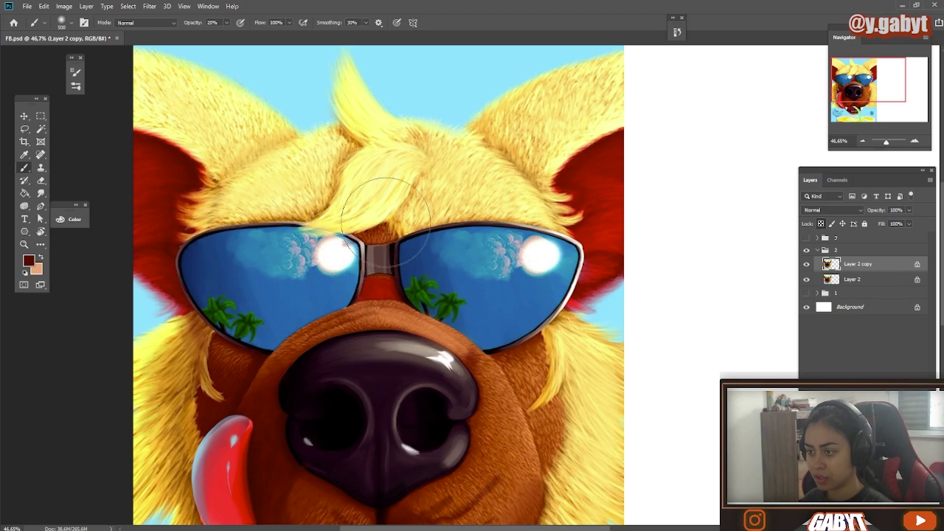
mouse_move(358, 238)
left_mouse_down()
mouse_move(289, 255)
mouse_move(301, 242)
left_mouse_up()
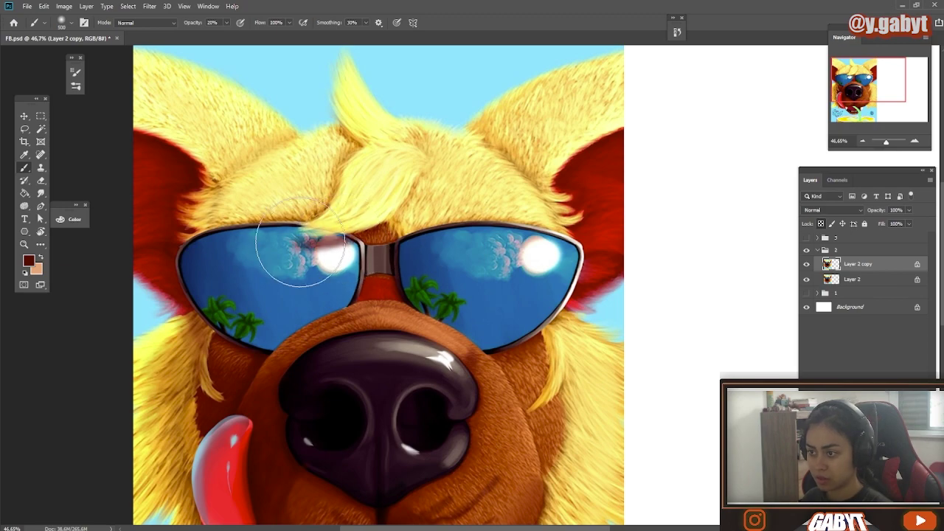
scroll(301, 251, "down", 1)
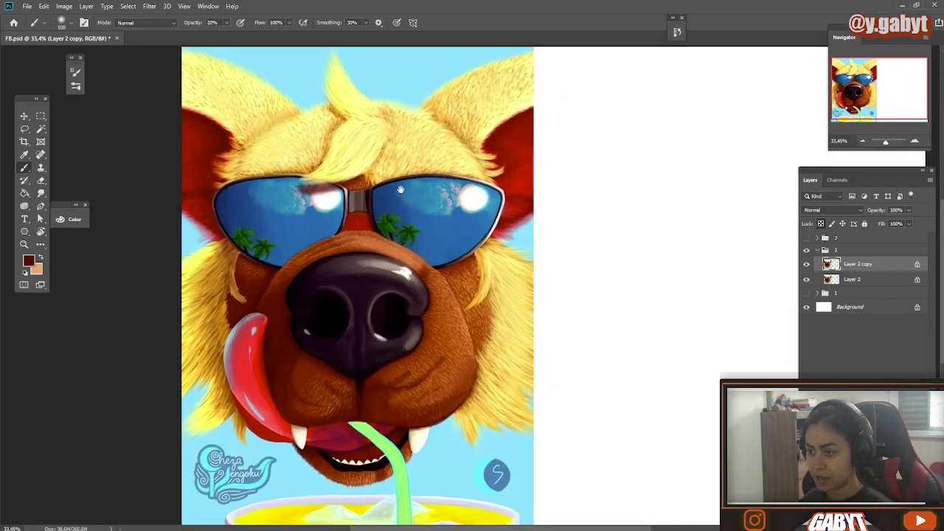
- Lasso a curved area on the right lens, paint a pale pink glare along its outer edge, and deselect
scroll(381, 235, "up", 3)
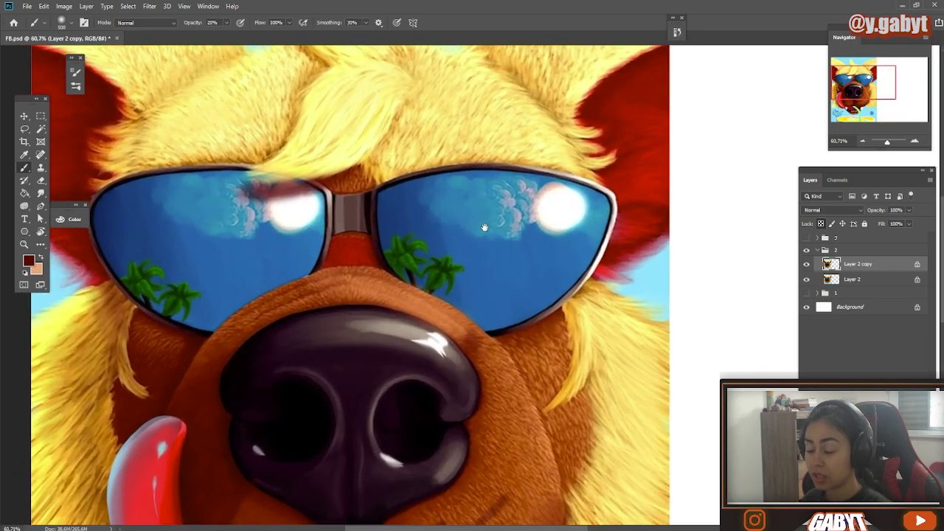
key("l")
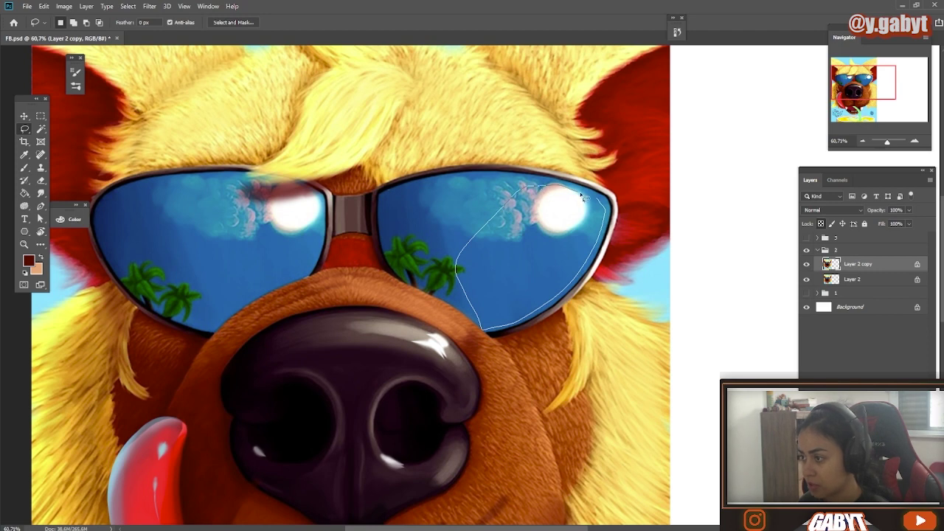
left_click_drag(582, 197, 585, 193)
left_click(520, 278)
key("ctrl+d")
key("b")
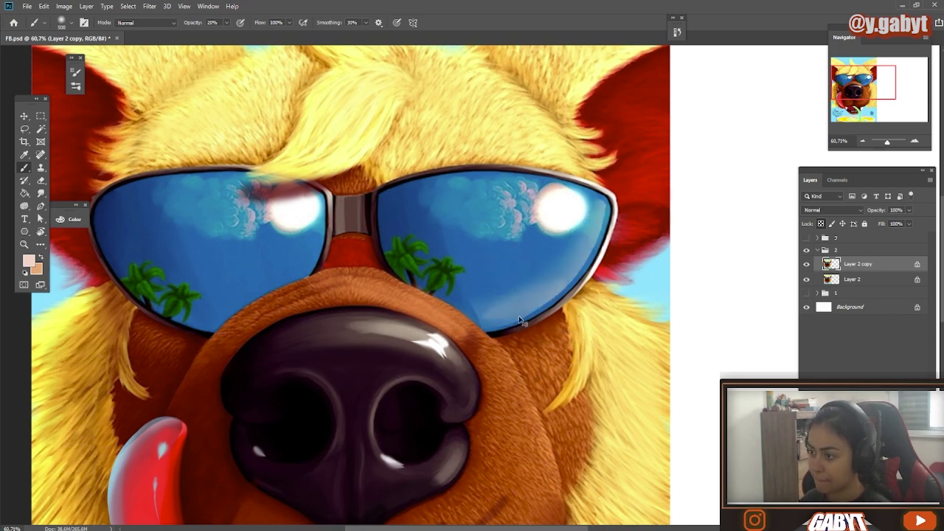
- Lasso an area on the left lens and paint a pale pink glare along its outer edge with a size 1000 brush
key("l")
left_click_drag(221, 315, 164, 302)
key("ctrl+h")
key("b")
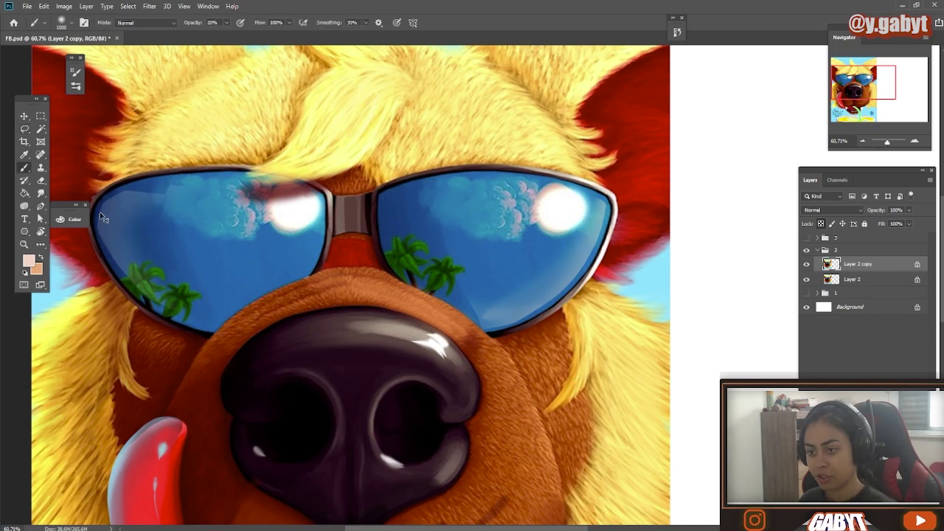
left_click_drag(99, 212, 164, 303)
- Lasso a curved area inside each sunglass lens, adding the left-lens area to the selection, and hide the selection outline
mouse_move(341, 332)
left_mouse_down()
mouse_move(231, 314)
mouse_move(284, 316)
left_mouse_up()
scroll(310, 316, "up", 5)
key("l")
left_click_drag(492, 219, 496, 280)
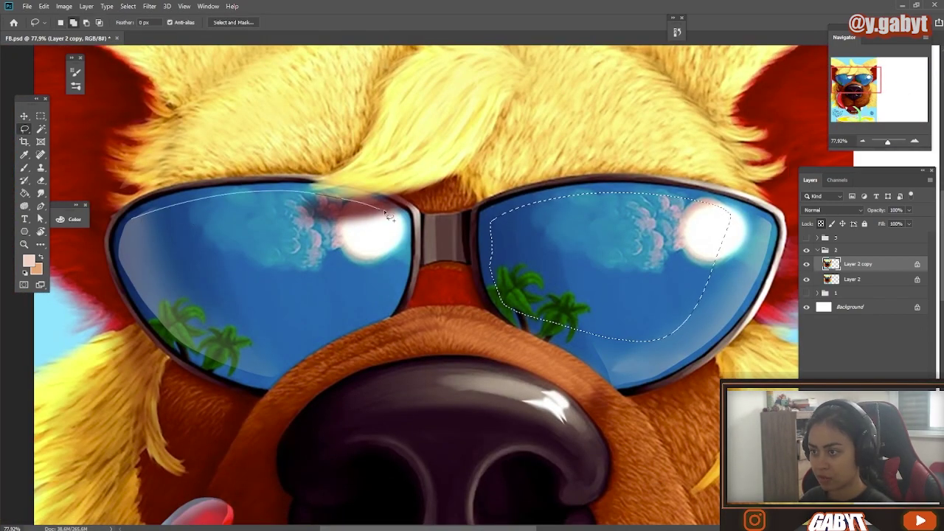
left_click_drag(343, 289, 133, 225)
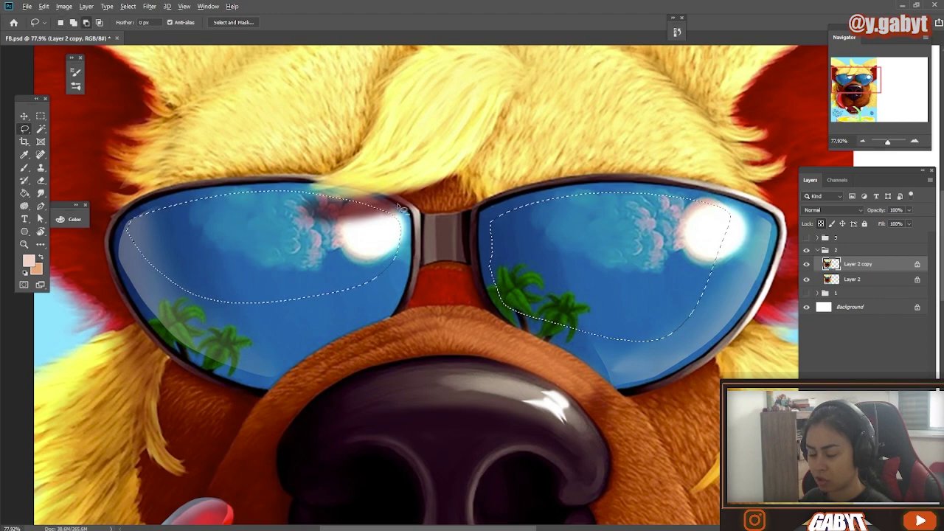
key("ctrl+h")
- Paint a light blue reflection inside the lens selection with a size 1000 brush at 20% opacity
key("b")
left_click(650, 214, "alt")
left_click_drag(605, 181, 653, 169)
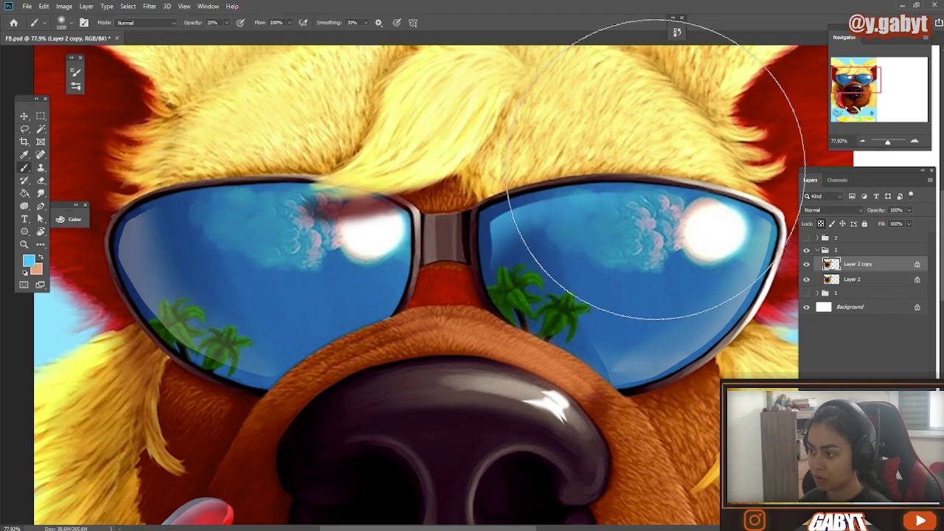
left_click_drag(383, 185, 346, 213)
left_click_drag(352, 330, 277, 293)
- Lasso a curved band across the left lens, hide its outline and brush in a faint white glare at 20% opacity
scroll(276, 292, "up", 4)
key("l")
left_click_drag(261, 251, 278, 367)
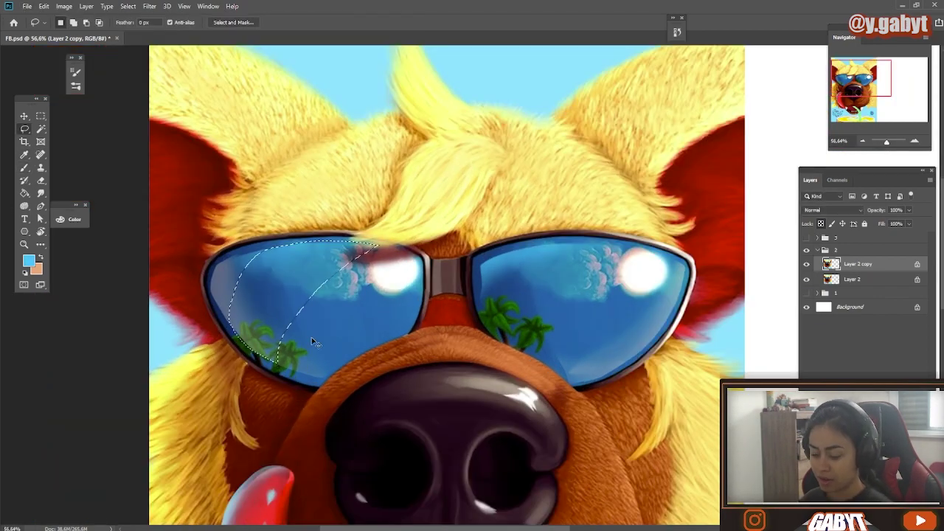
key("ctrl+h")
key("b")
left_click(397, 273, "alt")
scroll(343, 417, "down", 2)
- Add faint white diagonal glare over the lower parts of the left and right lenses using lassoed areas
key("l")
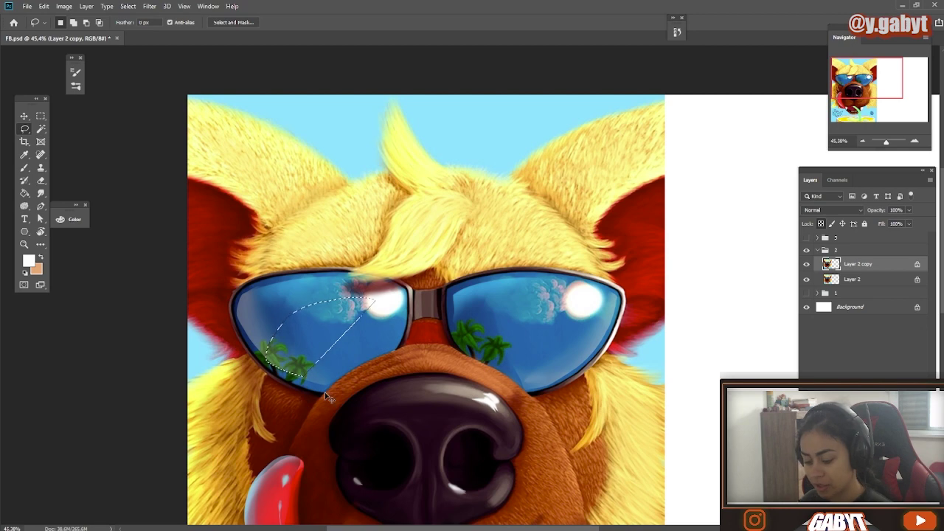
key("b")
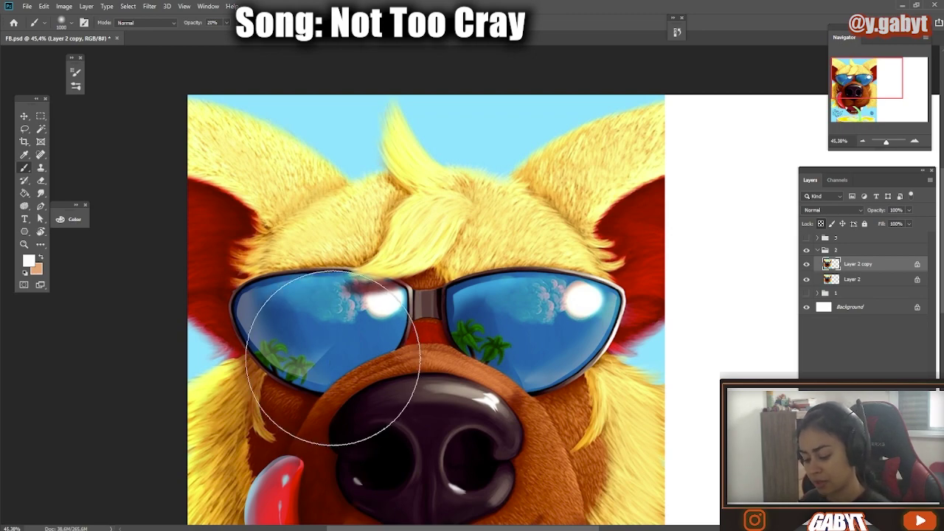
scroll(531, 411, "down", 5)
left_click_drag(471, 447, 588, 357)
left_click_drag(490, 295, 416, 302)
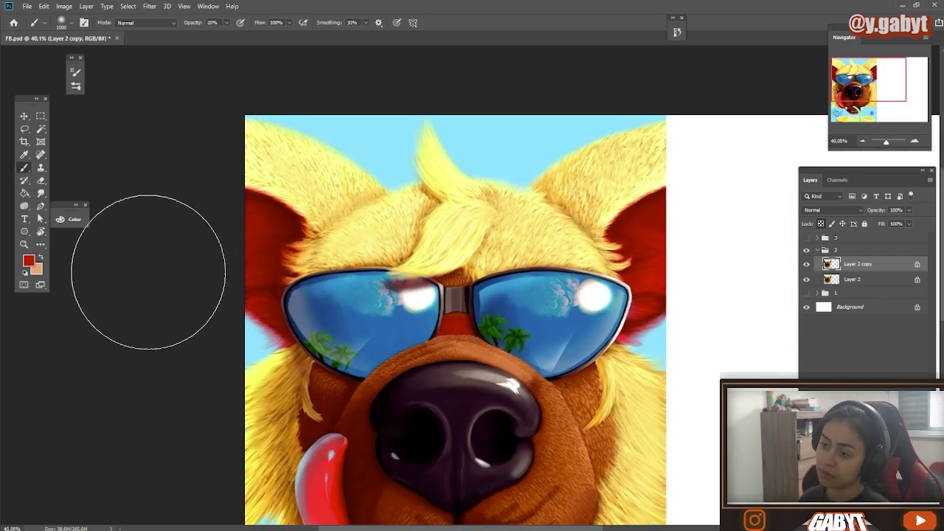
- Choose a brighter red, reduce the brush to size 400, and paint lighter patches inside both ears
left_click(30, 261)
left_click(538, 327)
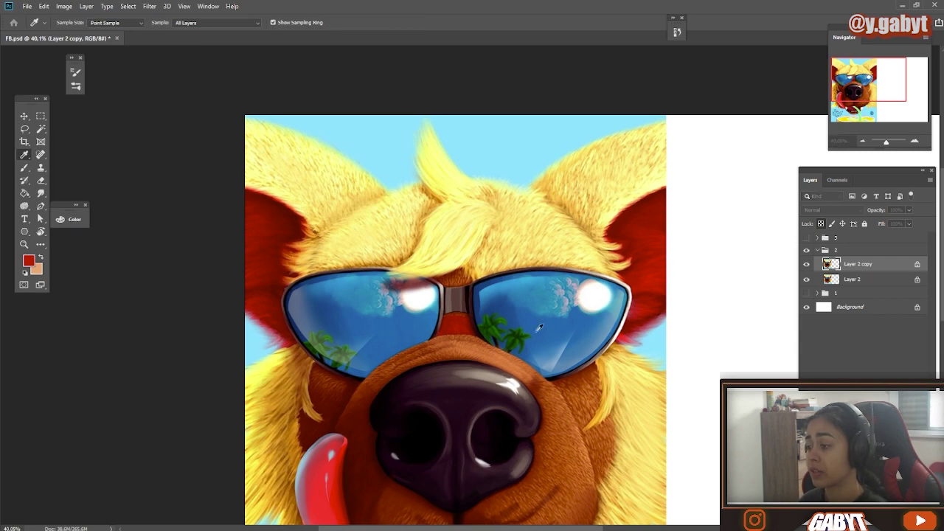
left_click(641, 296)
key("bracketleft")
key("bracketleft")
key("bracketleft")
key("bracketleft")
key("bracketleft")
key("bracketleft")
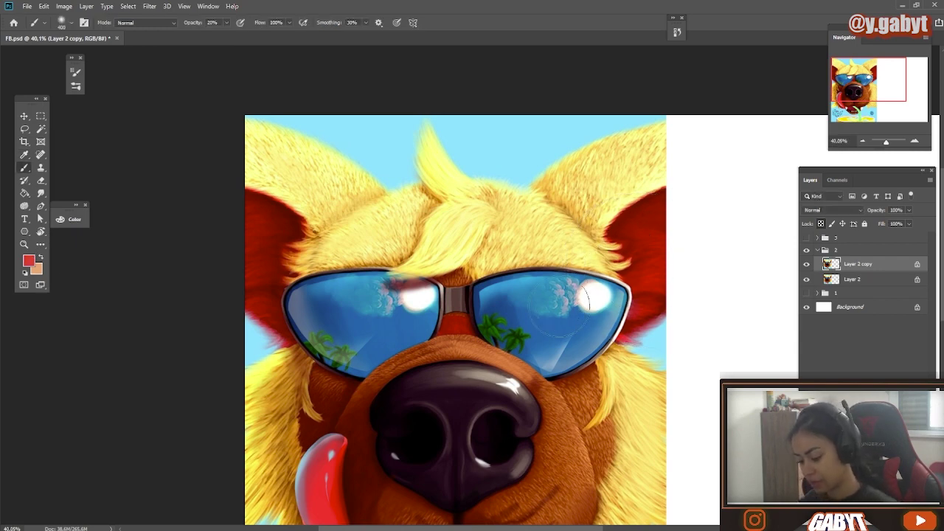
mouse_move(677, 270)
left_mouse_down()
mouse_move(634, 284)
mouse_move(685, 279)
mouse_move(624, 273)
mouse_move(663, 231)
mouse_move(633, 293)
mouse_move(627, 325)
left_mouse_up()
left_click_drag(598, 354, 583, 382)
mouse_move(298, 261)
left_mouse_down()
mouse_move(312, 285)
mouse_move(296, 242)
left_mouse_up()
mouse_move(445, 356)
left_mouse_down()
mouse_move(362, 308)
mouse_move(434, 348)
left_mouse_up()
- Add dark red strokes inside the ears and smudge the red tones at 80% strength
left_click(347, 268, "alt")
left_click_drag(555, 257, 593, 257)
left_click(40, 193)
mouse_move(625, 295)
left_mouse_down()
mouse_move(591, 293)
mouse_move(612, 259)
left_mouse_up()
left_click_drag(147, 291, 534, 278)
scroll(372, 221, "down", 3)
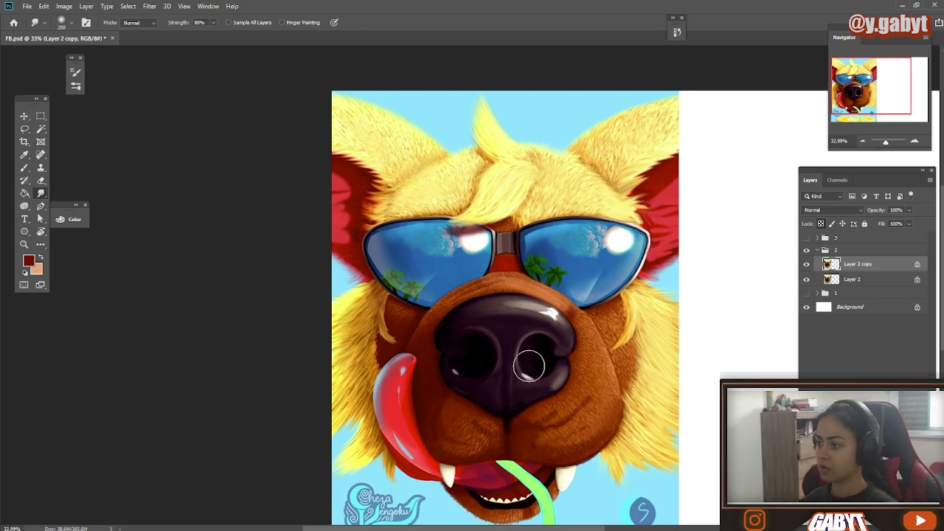
scroll(360, 334, "up", 8)
scroll(196, 214, "down", 6)
- Paint a blue reflection along the nose's upper left edge with the sampled lens blue, softening it at 50% opacity
key("b")
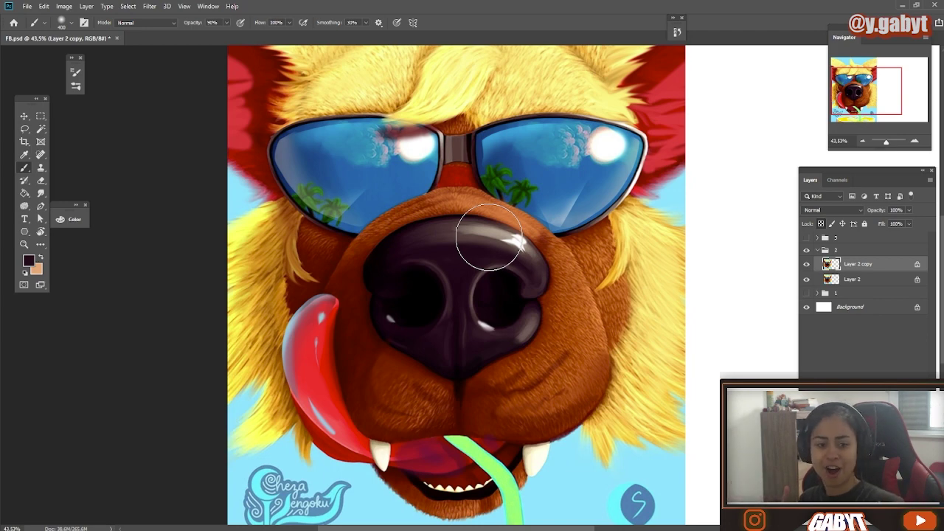
left_click(318, 153, "alt")
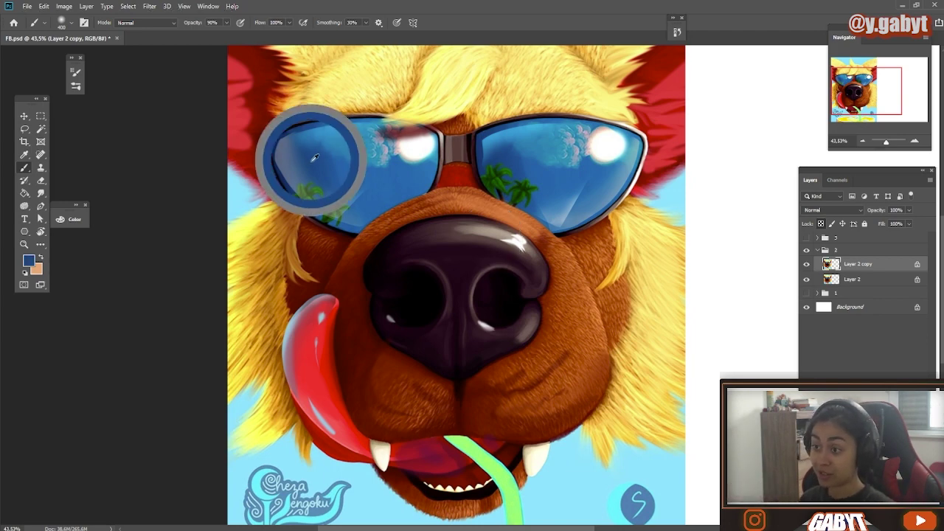
left_click_drag(379, 274, 426, 252)
key("ctrl+z")
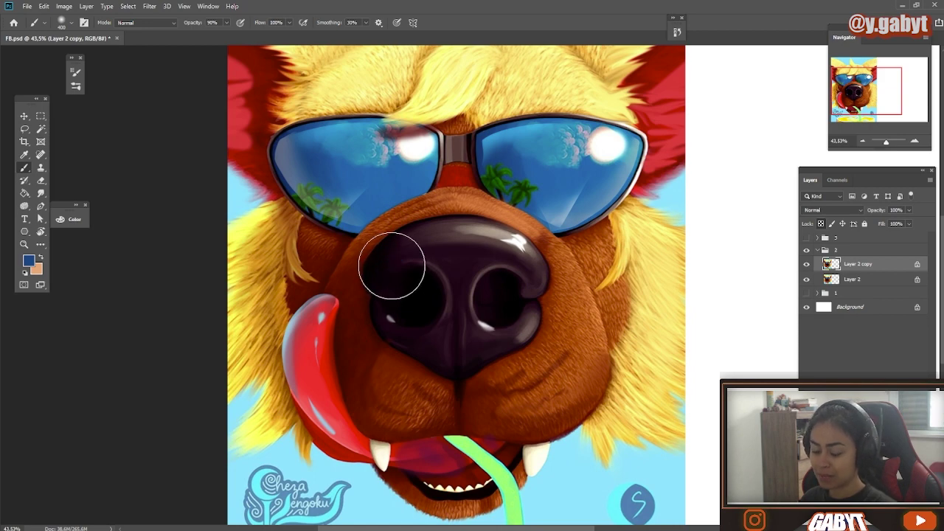
left_click_drag(375, 274, 448, 240)
mouse_move(377, 274)
left_mouse_down()
mouse_move(403, 251)
mouse_move(474, 242)
mouse_move(391, 261)
mouse_move(447, 240)
left_mouse_up()
key("5")
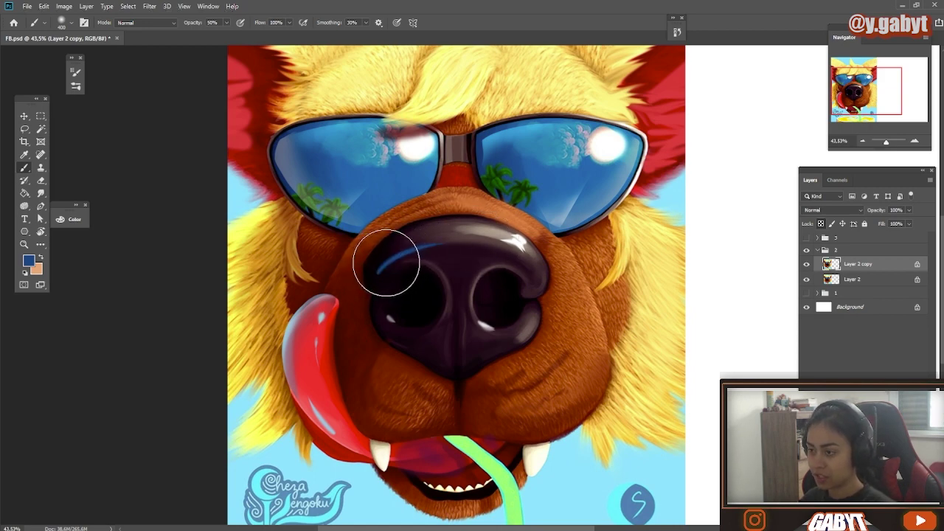
left_click_drag(374, 270, 451, 245)
mouse_move(380, 270)
left_mouse_down()
mouse_move(462, 236)
mouse_move(381, 266)
mouse_move(428, 231)
left_mouse_up()
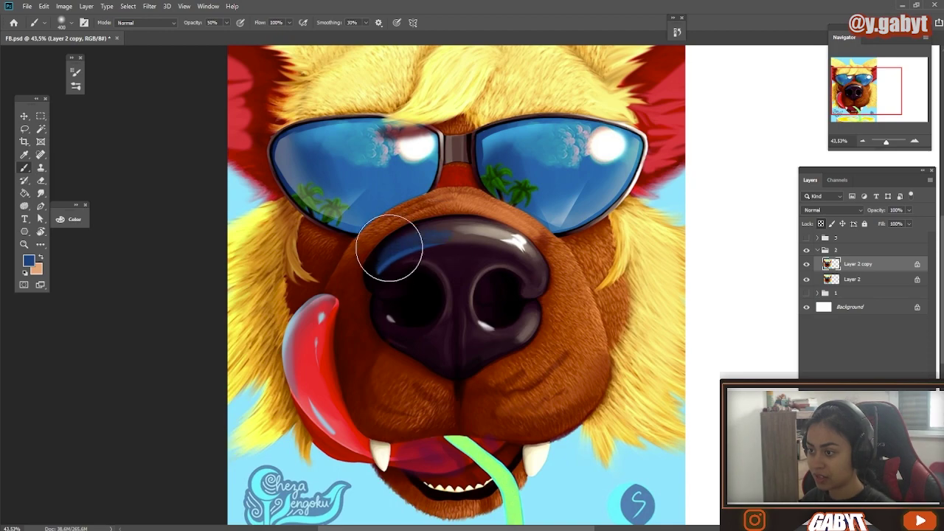
- Brush dark blue reflections beneath both nostrils at 50% opacity
left_click_drag(398, 332, 429, 329)
left_click_drag(484, 331, 516, 328)
mouse_move(485, 396)
left_mouse_down()
mouse_move(419, 371)
mouse_move(488, 383)
left_mouse_up()
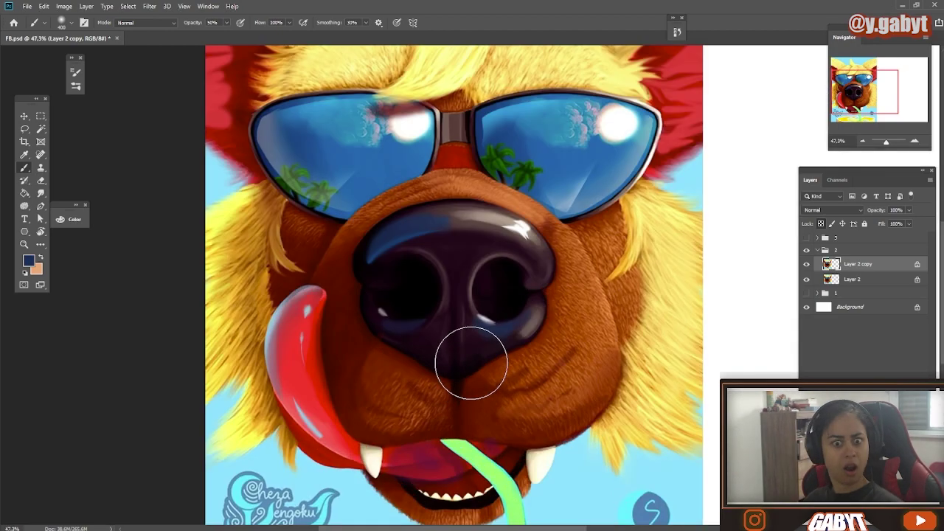
- Add light blue highlights to the top of the nose and beneath the right nostril, and compare with the original layer
left_click(605, 186, "alt")
left_click_drag(531, 239, 460, 211)
left_click_drag(461, 307, 483, 306)
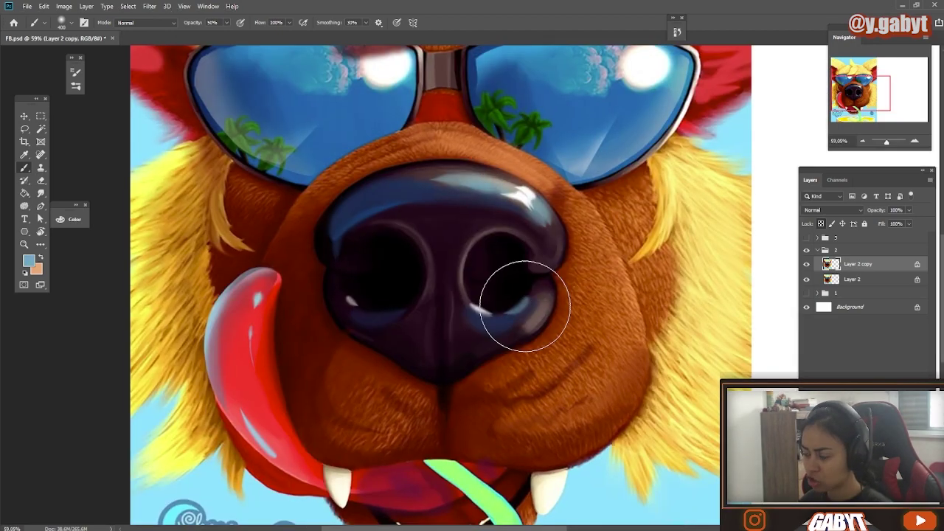
left_click_drag(558, 308, 509, 310)
left_click(806, 264)
left_click(806, 264)
scroll(570, 221, "up", 1)
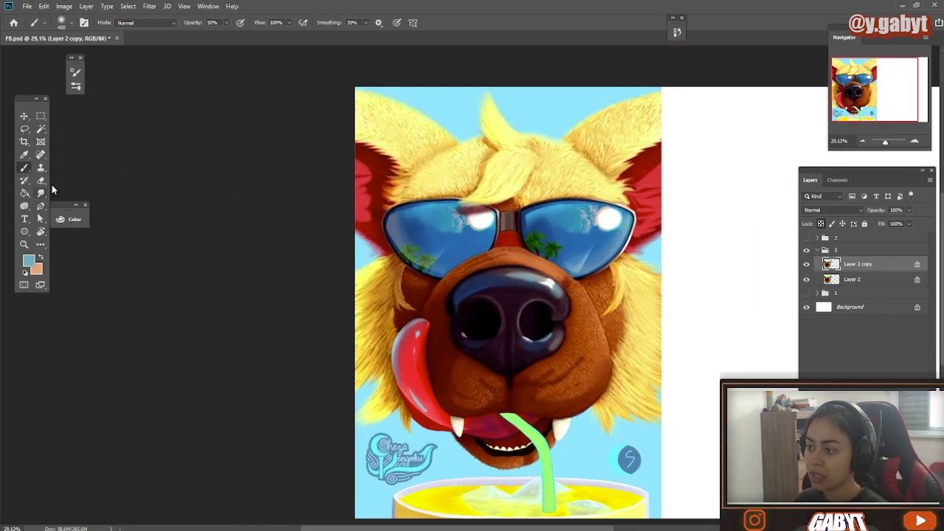
- Shade the muzzle, left cheek and ears with dark purple using a size 900 brush at 50% opacity
key("i")
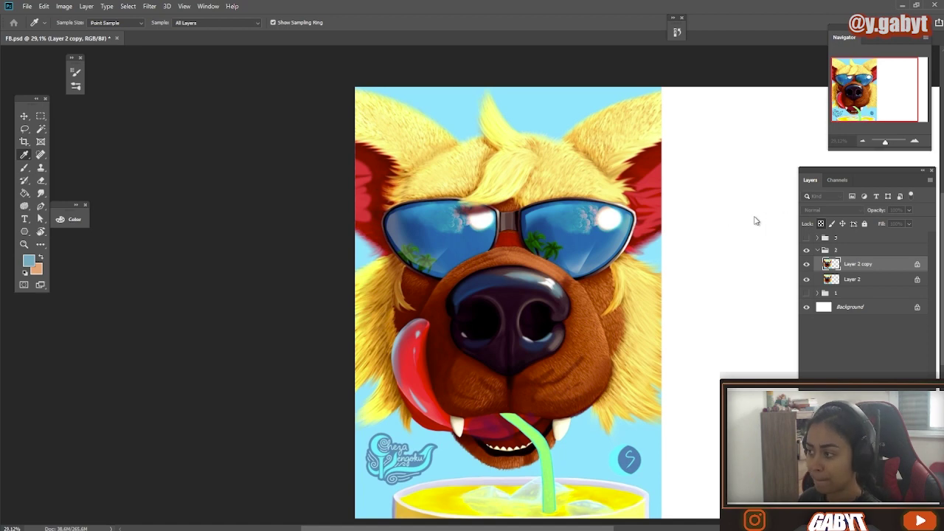
left_click(513, 302, "alt")
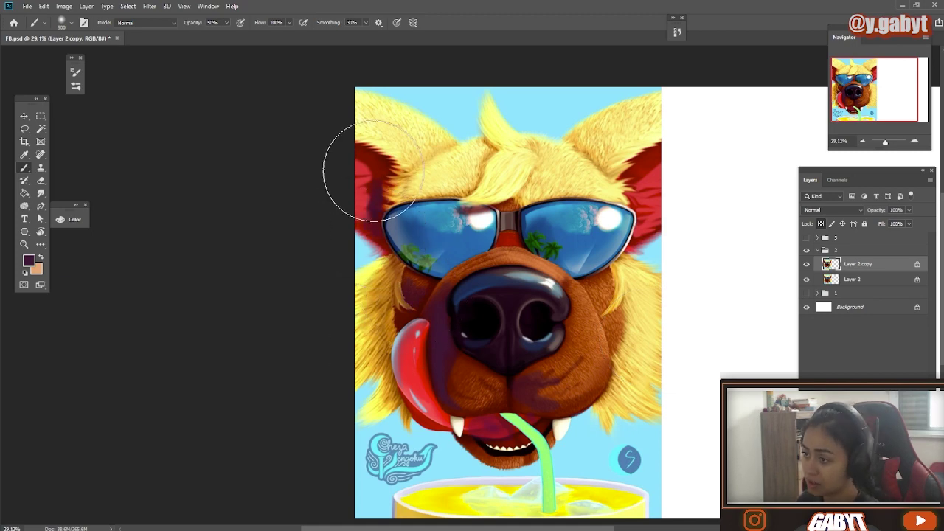
scroll(485, 412, "up", 2)
left_click(457, 361, "alt")
left_click(440, 357, "alt")
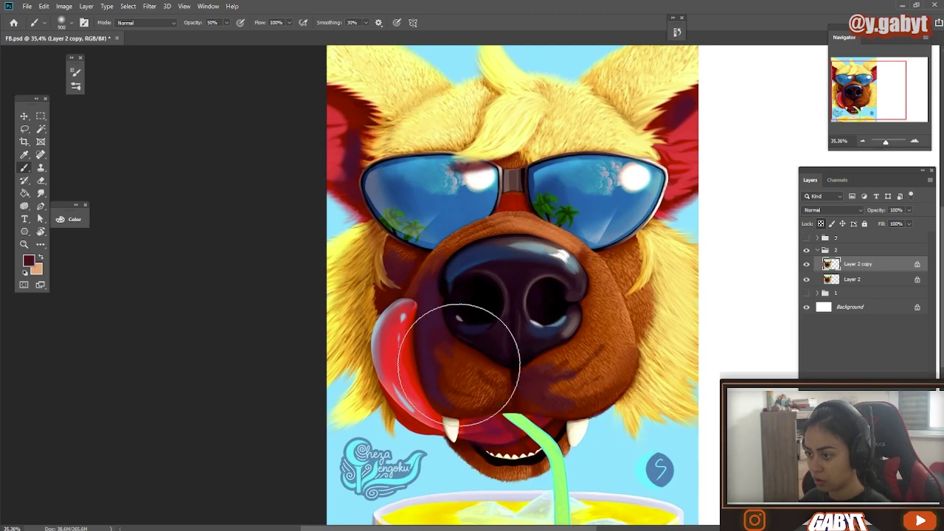
- Deepen the shadows in the left cheek fur with dark gray and golden brown at 30% opacity
left_click(27, 259)
key("b")
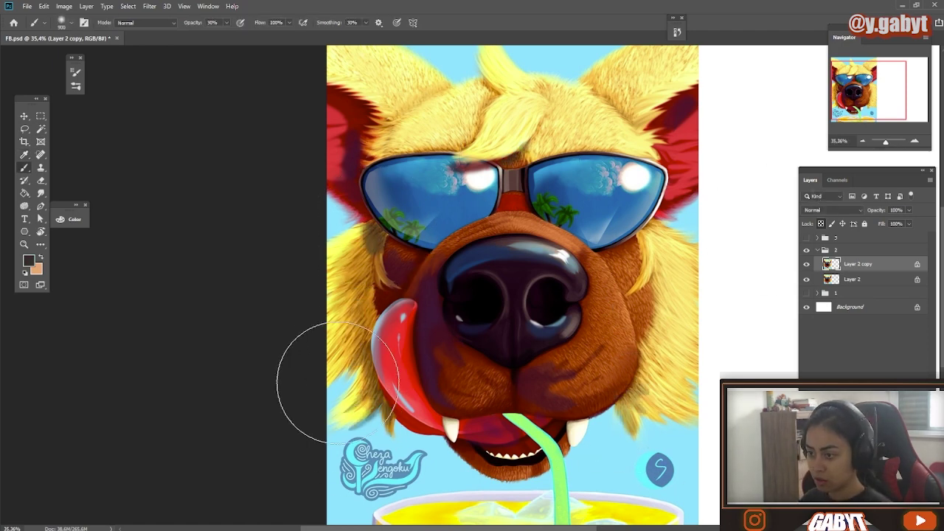
left_click(372, 309, "alt")
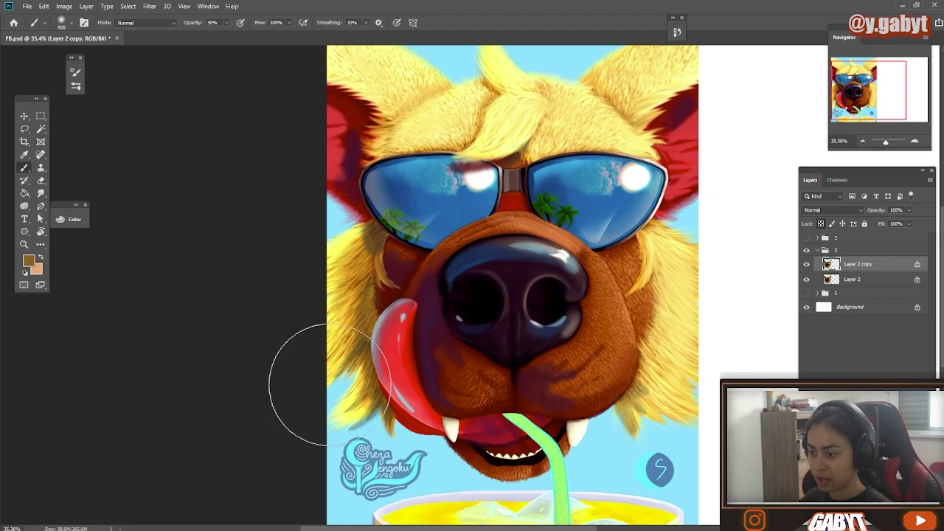
left_click_drag(351, 411, 187, 270)
- Paint brown shadow patches into the left cheek fur at 90% opacity, redoing unsatisfactory strokes
key("i")
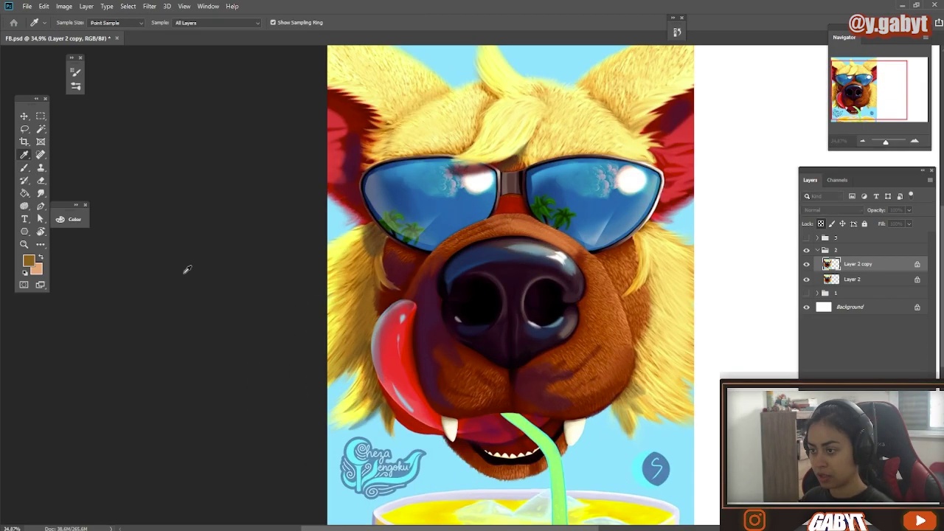
key("b")
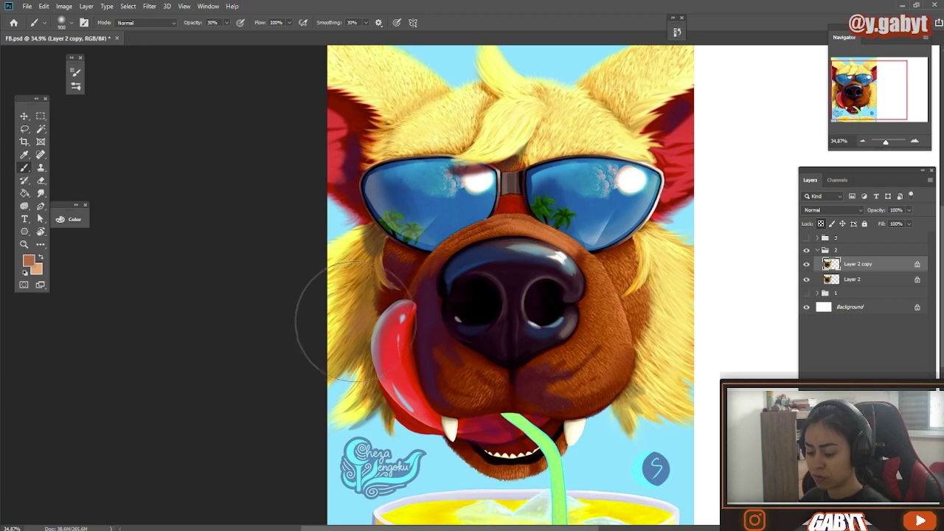
left_click_drag(369, 318, 334, 357)
key("ctrl+z")
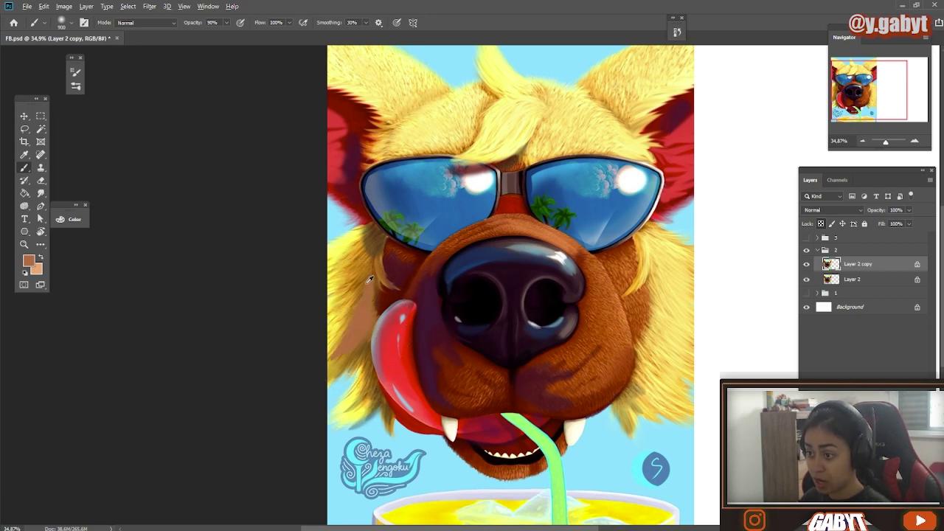
left_click(369, 279, "alt")
left_click_drag(367, 283, 330, 337)
key("ctrl+z")
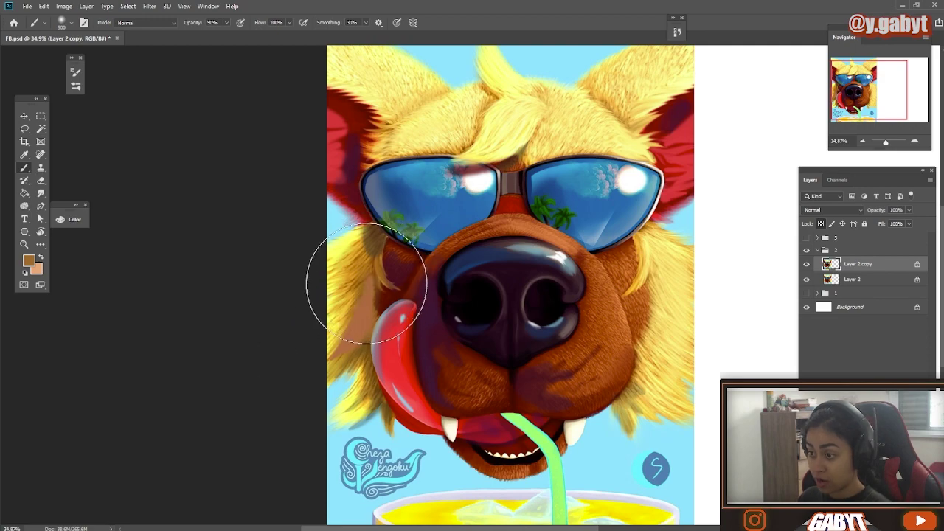
left_click_drag(367, 285, 340, 347)
key("ctrl+z")
mouse_move(380, 248)
left_mouse_down()
mouse_move(379, 259)
mouse_move(326, 274)
left_mouse_up()
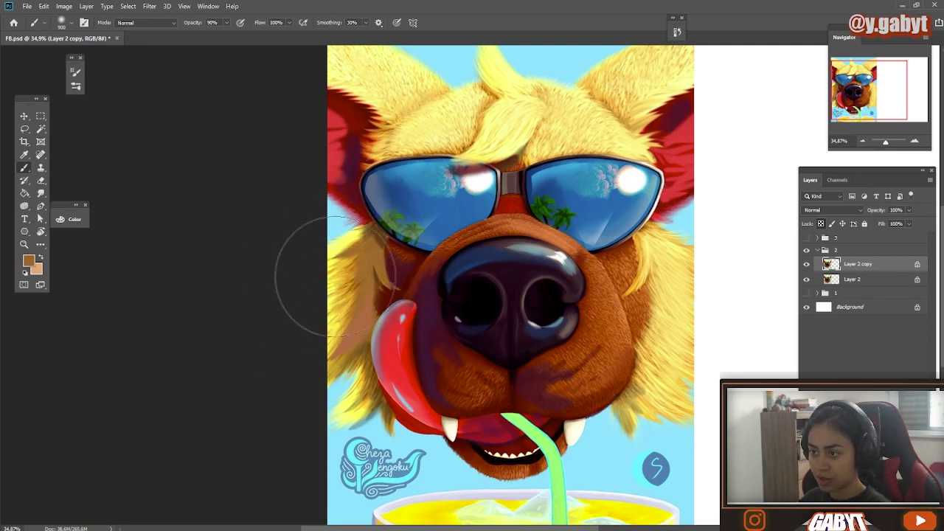
left_click_drag(385, 319, 391, 317)
- Paint golden-brown shading into the right cheek fur with a smaller brush of about size 600 at 90% opacity
key("bracketleft")
key("bracketleft")
key("bracketleft")
key("bracketleft")
key("bracketleft")
key("bracketleft")
key("bracketleft")
left_click_drag(649, 338, 665, 348)
left_click_drag(662, 286, 680, 325)
key("bracketright")
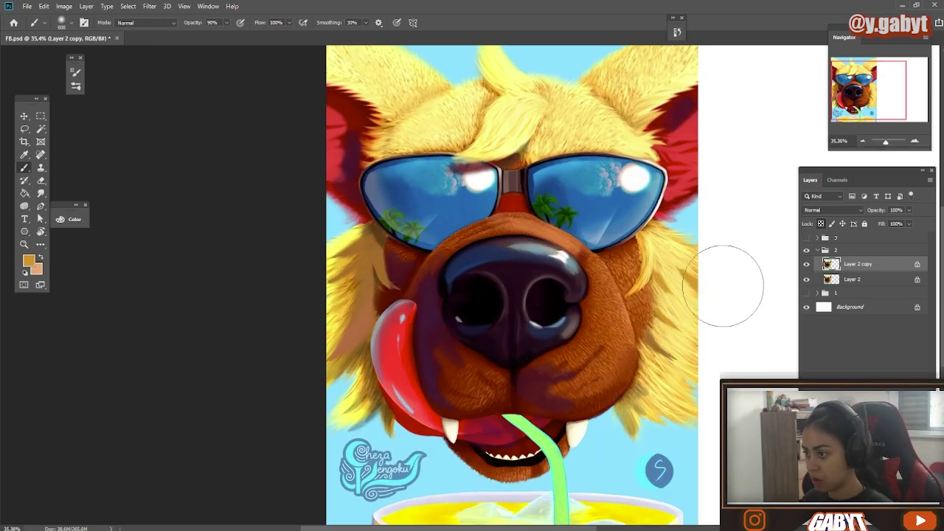
left_click_drag(643, 380, 663, 404)
- Brush sampled brown tones over the lower right side of the muzzle
left_click(573, 394, "alt")
left_click_drag(624, 354, 567, 428)
left_click_drag(469, 443, 627, 468)
- Paint fine light blue hairs along the muzzle's left contour with a size 125 brush at 50% opacity
left_click(260, 194, "alt")
key("bracketleft")
key("bracketleft")
key("bracketleft")
key("bracketleft")
key("bracketleft")
key("bracketleft")
key("bracketleft")
key("bracketleft")
left_click_drag(316, 215, 329, 182)
mouse_move(369, 290)
left_mouse_down()
mouse_move(238, 320)
mouse_move(354, 303)
left_mouse_up()
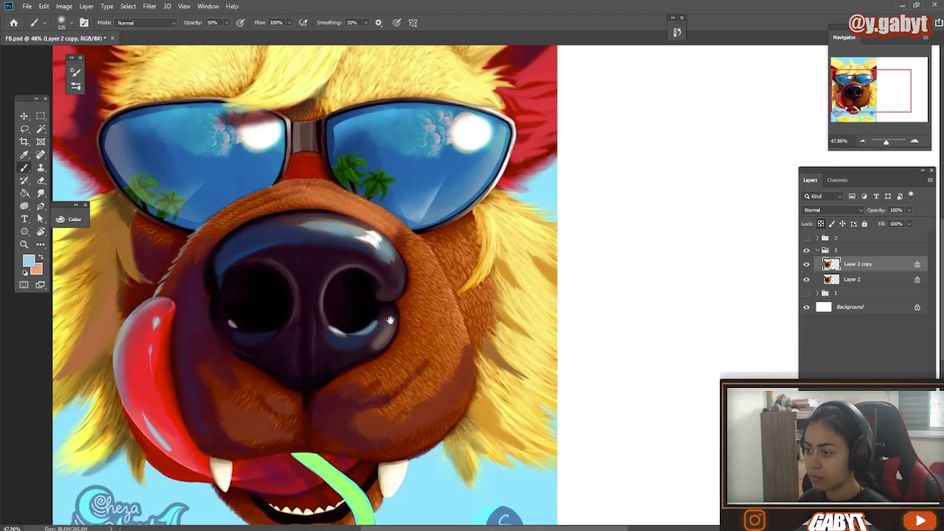
- Add pale yellow fur highlights to the right side of the muzzle, blending with a size 500 brush at 20% opacity
left_click(538, 320, "alt")
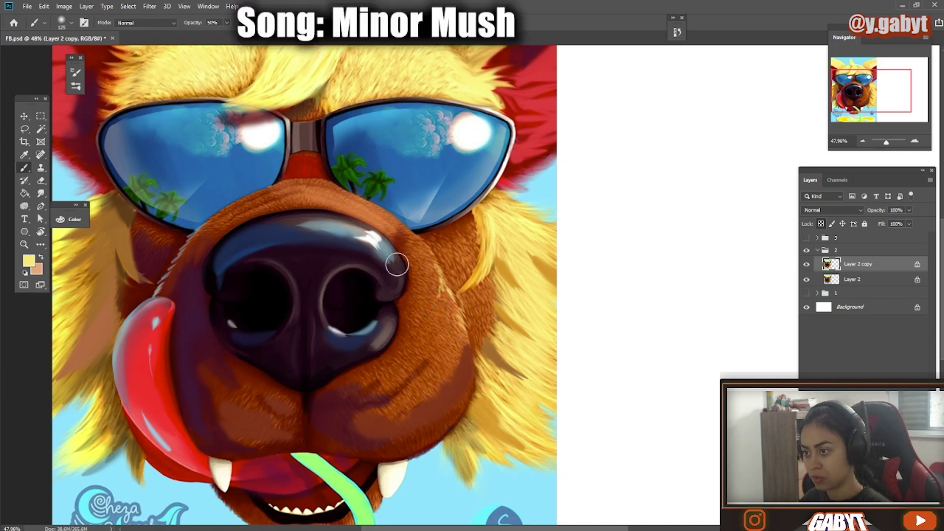
key("bracketright")
key("bracketright")
key("bracketright")
key("bracketright")
key("bracketright")
key("bracketright")
key("bracketright")
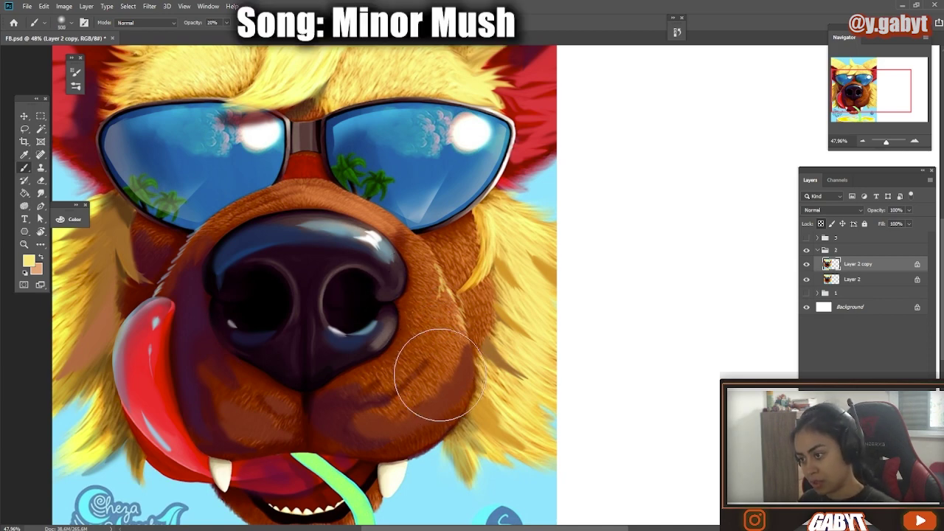
mouse_move(427, 395)
left_mouse_down()
mouse_move(446, 367)
mouse_move(450, 329)
mouse_move(405, 367)
mouse_move(428, 341)
mouse_move(437, 306)
mouse_move(409, 326)
mouse_move(430, 295)
mouse_move(413, 264)
mouse_move(431, 295)
mouse_move(410, 329)
mouse_move(430, 289)
mouse_move(429, 312)
mouse_move(442, 311)
mouse_move(419, 357)
mouse_move(442, 330)
mouse_move(451, 344)
mouse_move(417, 417)
mouse_move(438, 319)
mouse_move(406, 216)
mouse_move(399, 360)
mouse_move(455, 323)
left_mouse_up()
- Shade the muzzle's right side and both cheeks with dark purple at 20% opacity
scroll(428, 416, "up", 2)
left_click(452, 305, "alt")
left_click_drag(410, 427, 385, 421)
scroll(384, 421, "down", 3)
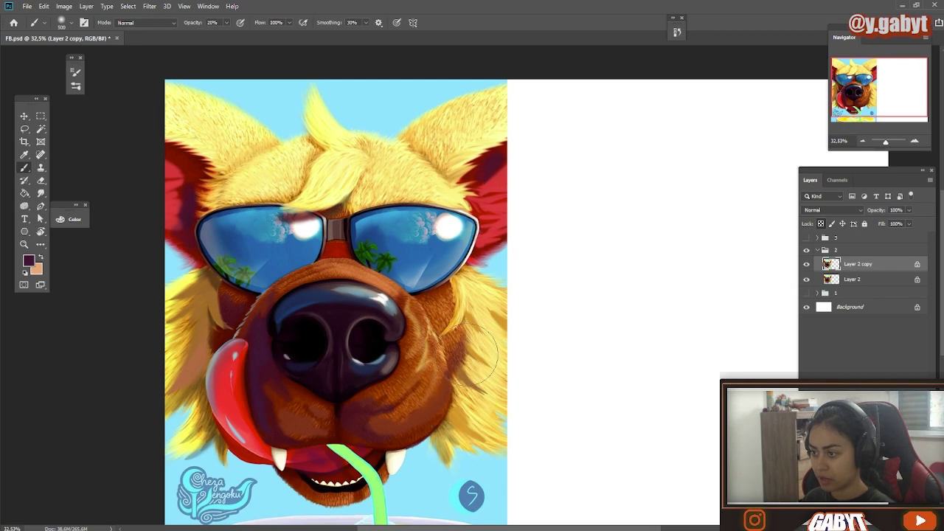
left_click_drag(456, 376, 462, 341)
left_click_drag(231, 274, 221, 261)
- Darken the skin beneath the sunglasses bridge and right lens with dark purple, using a size 200 brush at 100% opacity
key("bracketleft")
key("bracketleft")
key("bracketleft")
key("bracketleft")
key("0")
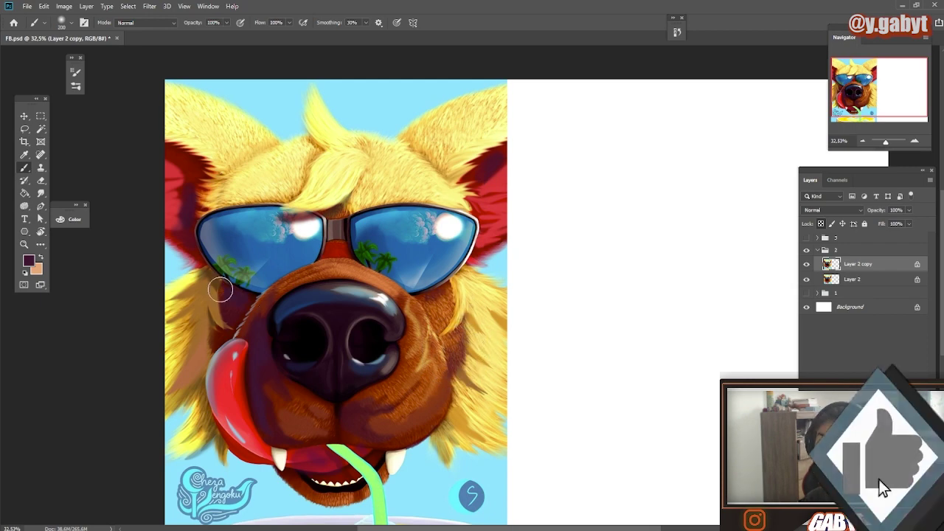
left_click_drag(347, 250, 327, 244)
left_click_drag(446, 302, 411, 302)
- Shade the forehead fur above the left lens with sampled ochre, using a size 700 brush at 30% opacity
left_click(274, 178, "alt")
key("bracketright")
key("bracketright")
key("bracketright")
key("bracketright")
key("bracketright")
key("bracketright")
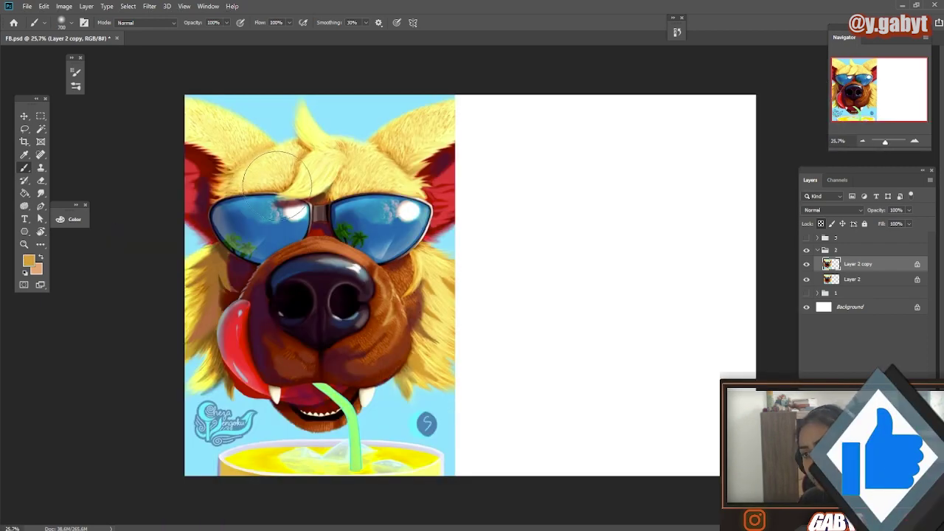
key("3")
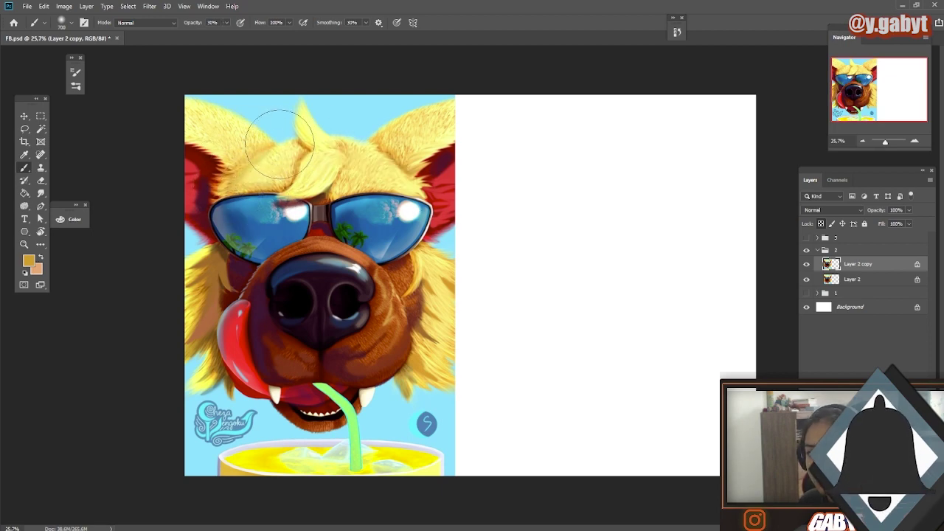
left_click_drag(281, 144, 244, 190)
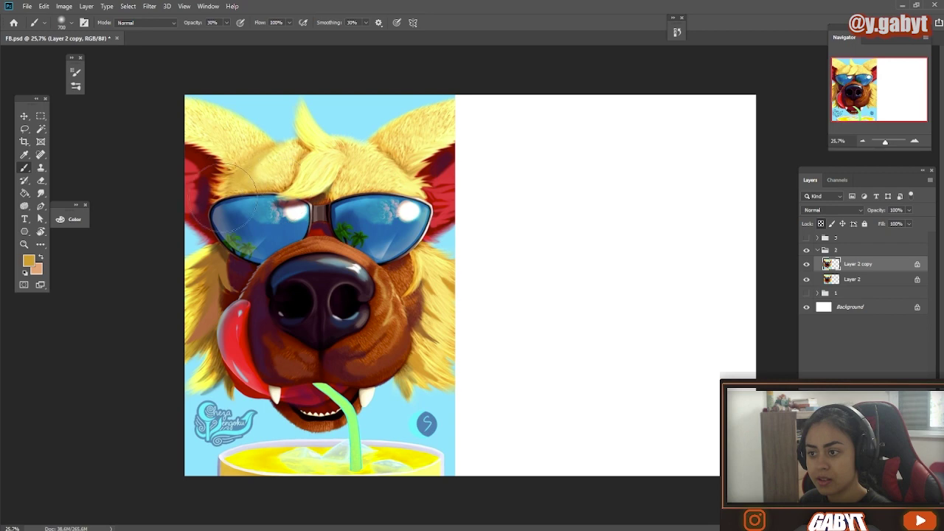
mouse_move(297, 269)
left_mouse_down()
mouse_move(257, 278)
mouse_move(300, 284)
left_mouse_up()
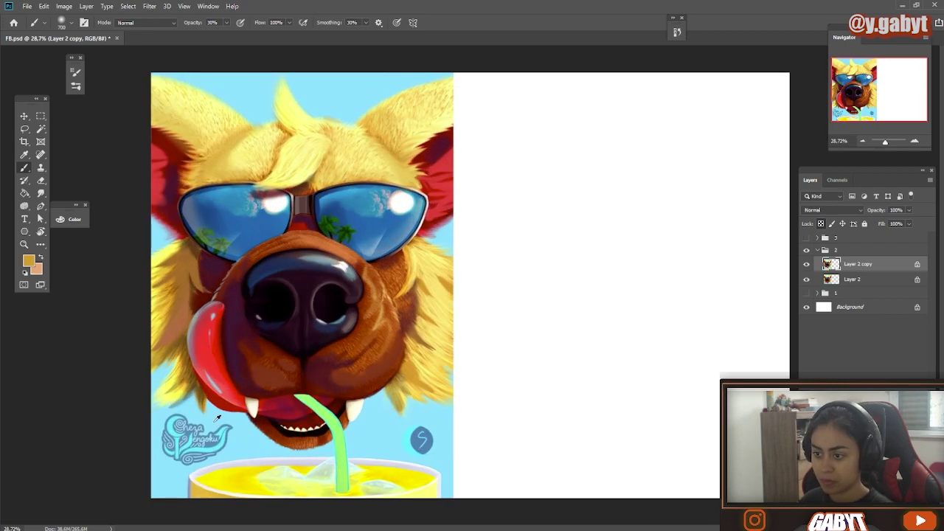
- Blend light blue sampled from the sky into the lower edges of the cheek fur
left_click(214, 422, "alt")
mouse_move(218, 397)
left_mouse_down()
mouse_move(205, 398)
mouse_move(216, 397)
left_mouse_up()
left_click(423, 341, "alt")
left_click(441, 337, "alt")
key("1")
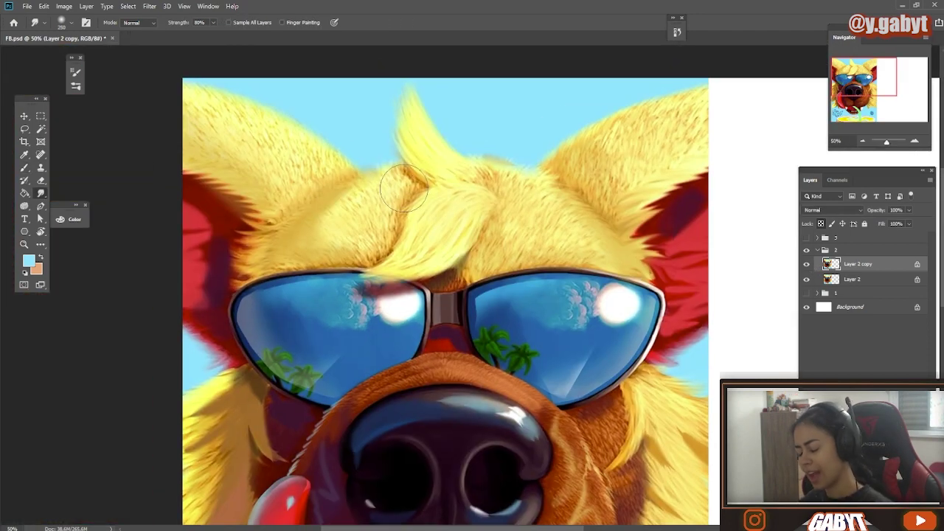
- Smudge thin flyaway strands out of the forehead tuft and its upper tip, using a size 150 brush at 99% strength
key("9")
key("9")
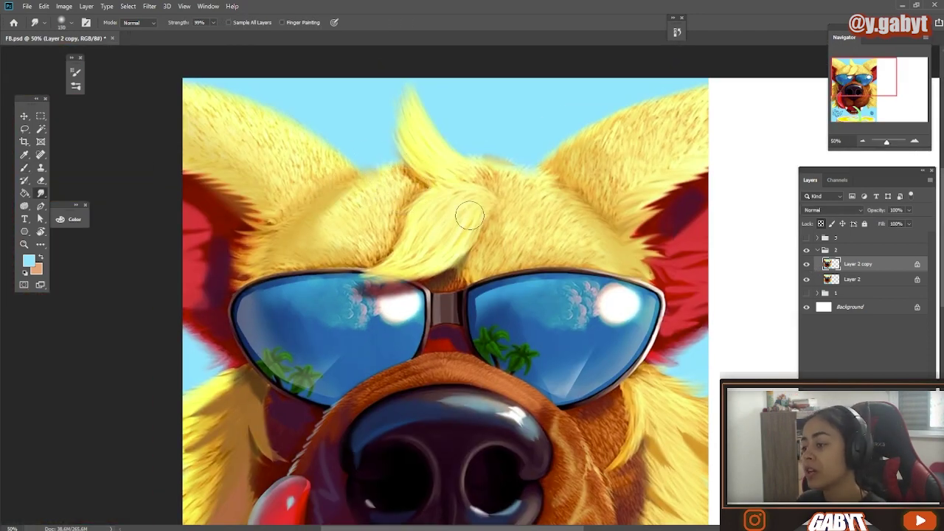
left_click_drag(470, 215, 334, 337)
key("ctrl+z")
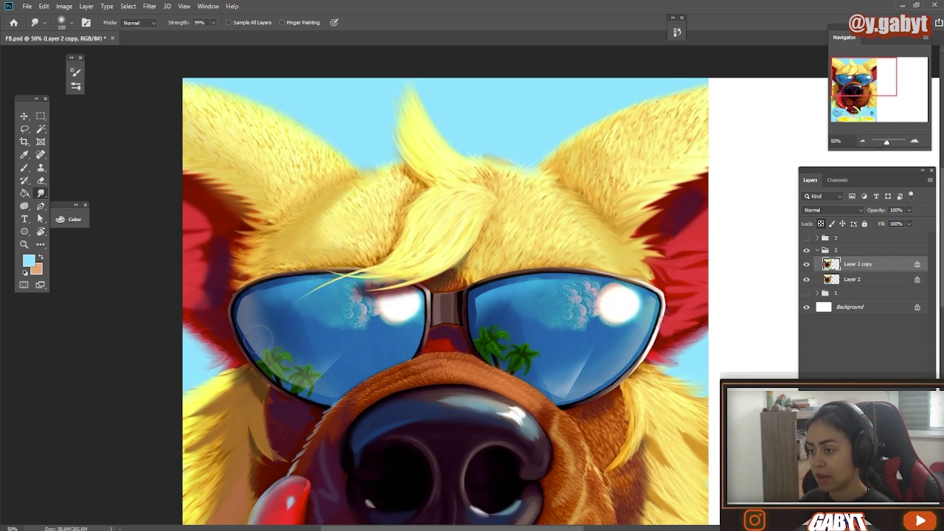
left_click_drag(440, 199, 326, 277)
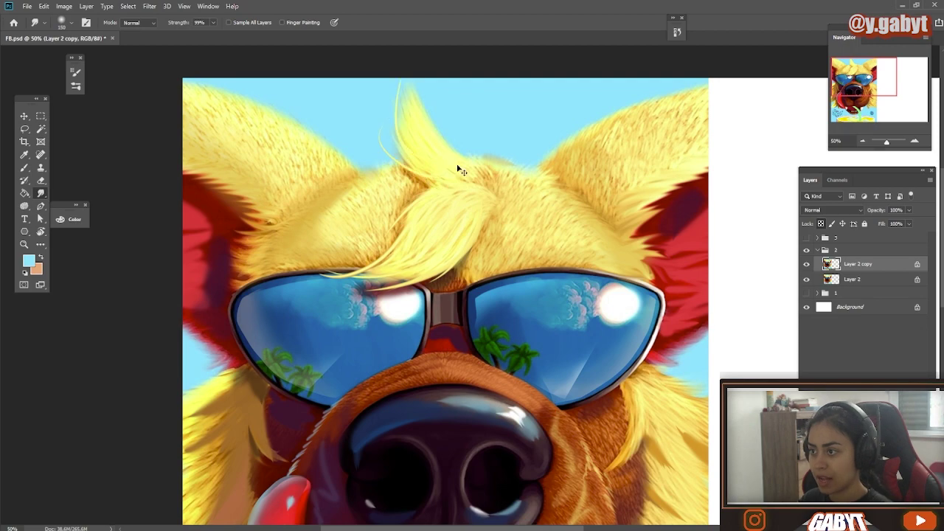
key("ctrl+z")
left_click_drag(417, 111, 422, 67)
mouse_move(437, 258)
left_mouse_down()
mouse_move(414, 251)
mouse_move(428, 269)
left_mouse_up()
- Paint tan shadow strands and bright yellow highlights into the forehead tuft with a size 700 brush at 100% opacity
key("b")
left_click(443, 166, "alt")
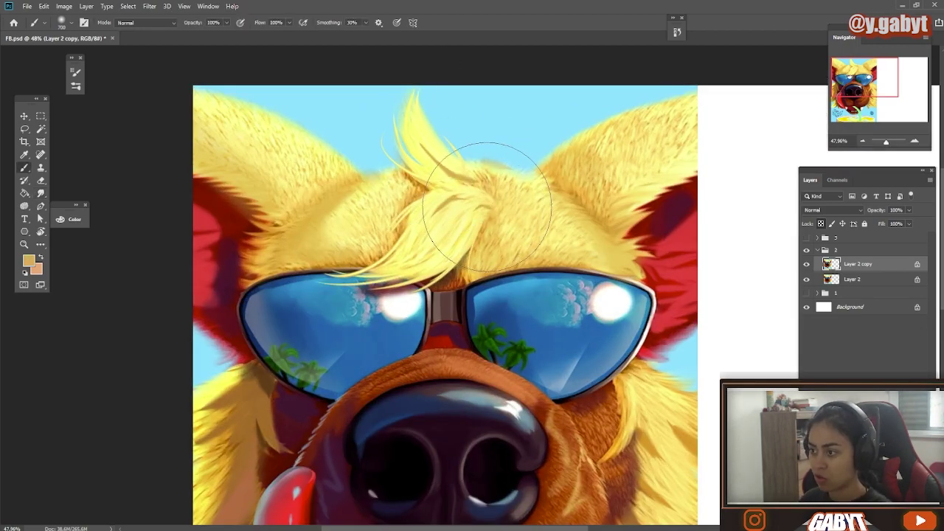
left_click_drag(452, 262, 437, 186)
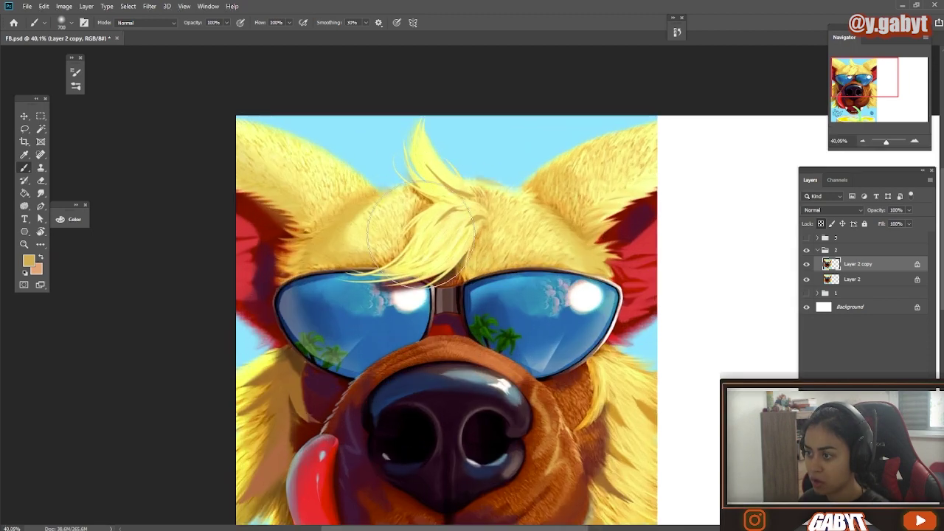
left_click(437, 186, "alt")
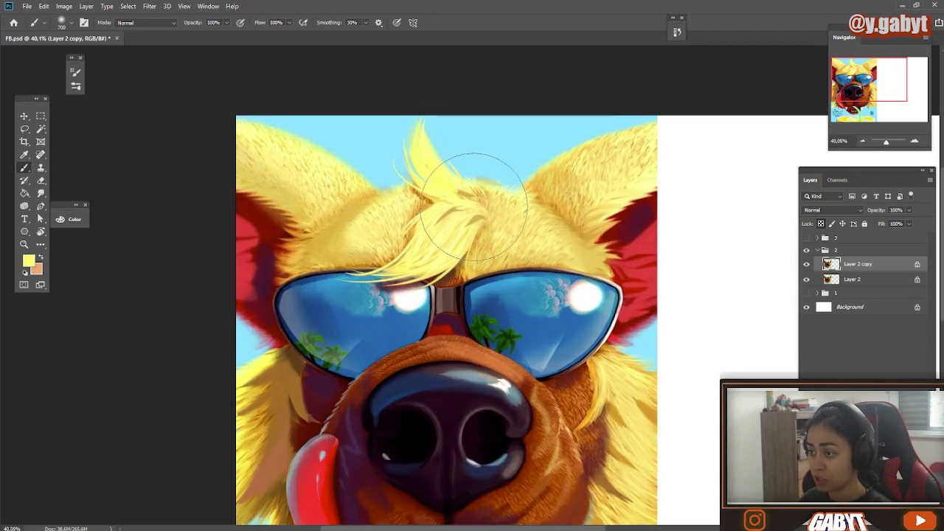
mouse_move(533, 221)
left_mouse_down()
mouse_move(483, 219)
mouse_move(526, 237)
left_mouse_up()
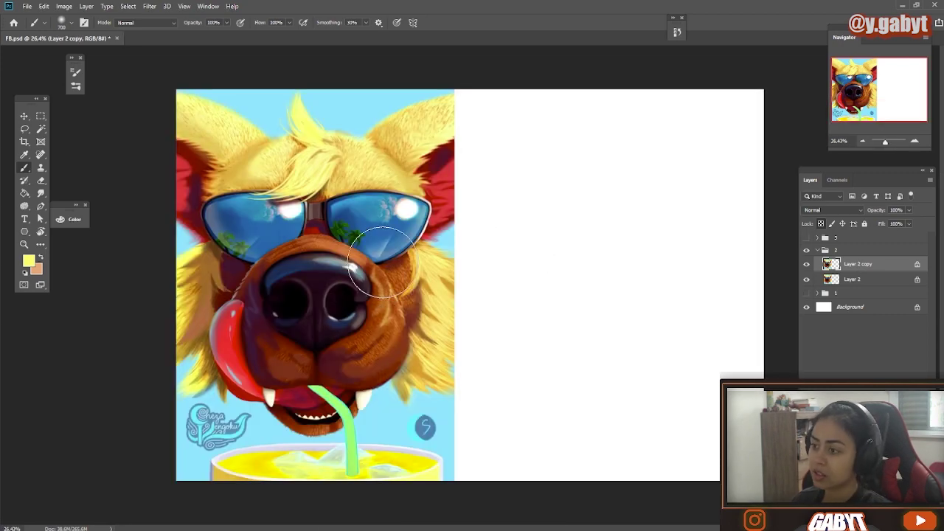
key("ctrl+z")
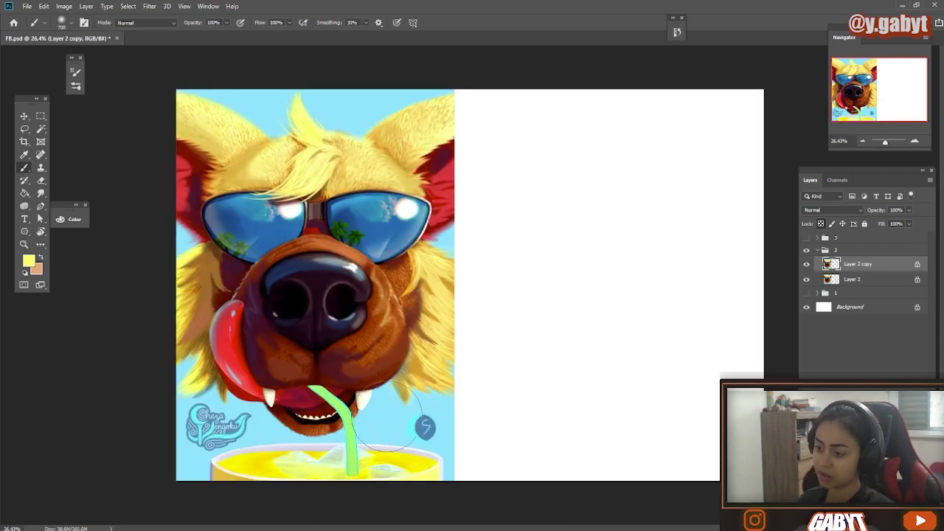
- Paint yellow drink reflections along the muzzle's lower edge on both sides of the straw, using a size 175 brush at 30% opacity
left_click_drag(324, 416, 372, 415)
left_click_drag(431, 452, 508, 419)
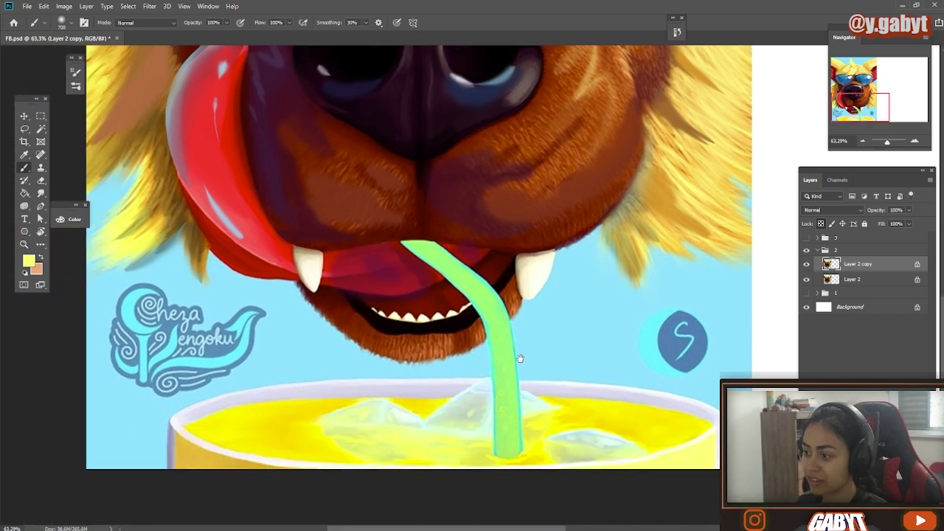
key("bracketleft")
key("bracketleft")
key("bracketleft")
key("bracketleft")
key("bracketleft")
key("bracketleft")
key("bracketleft")
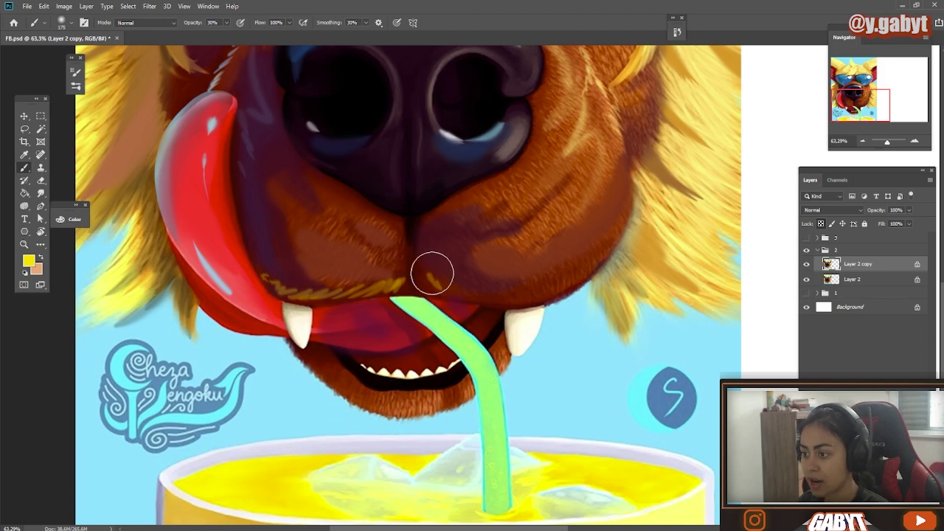
left_click_drag(432, 273, 553, 284)
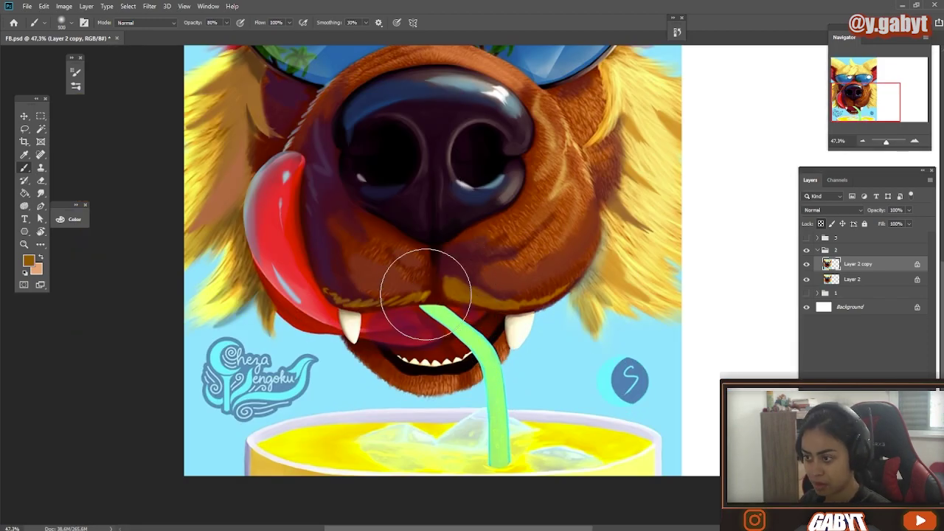
- Darken the lower jaw's outer contour with dark maroon, using a size 500 brush at 80% opacity
left_click(405, 313, "alt")
left_click_drag(469, 357, 399, 329)
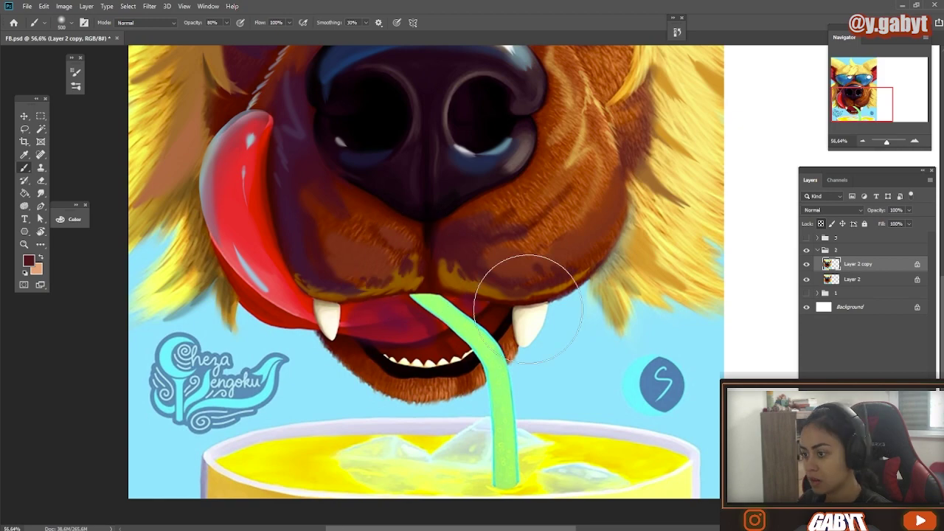
left_click_drag(515, 363, 523, 348)
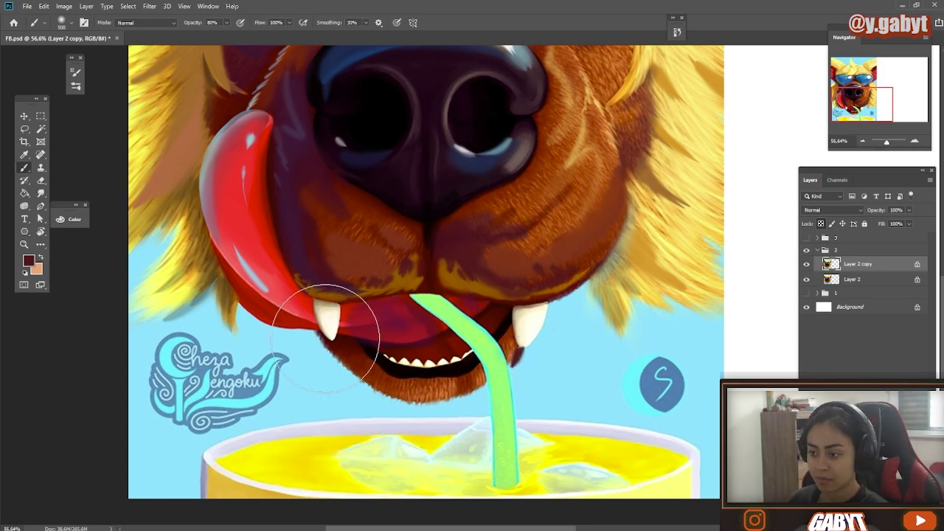
mouse_move(326, 338)
left_mouse_down()
mouse_move(396, 400)
mouse_move(490, 385)
left_mouse_up()
- Add glossy off-white highlights to the black lower lip beneath the small teeth
left_click(402, 363, "alt")
left_click_drag(389, 370, 418, 372)
left_click_drag(432, 374, 447, 374)
left_click(433, 377, "alt")
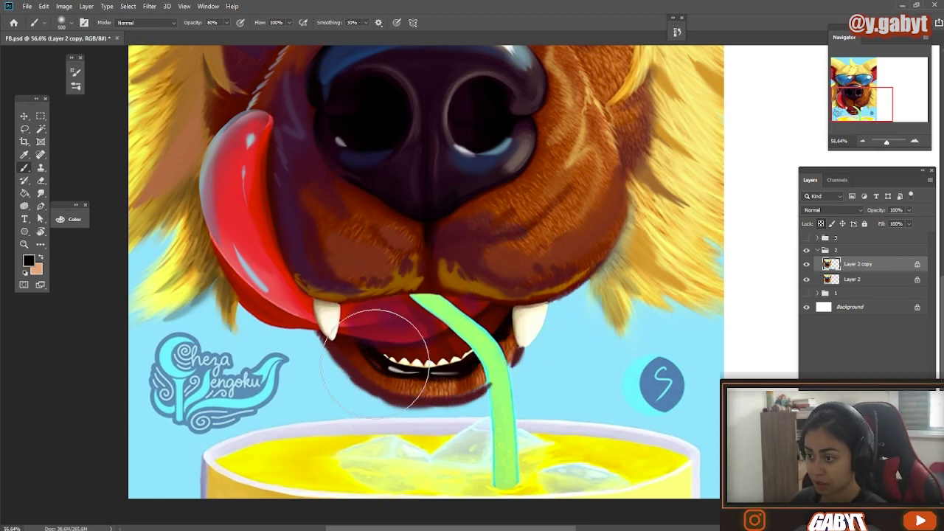
- Shade the right fang's tip and edges with brownish beige at 50% opacity, using a smaller brush
left_click_drag(605, 327, 686, 327)
key("bracketleft")
key("bracketleft")
key("bracketleft")
left_click(424, 299, "alt")
key("5")
left_click_drag(451, 357, 431, 376)
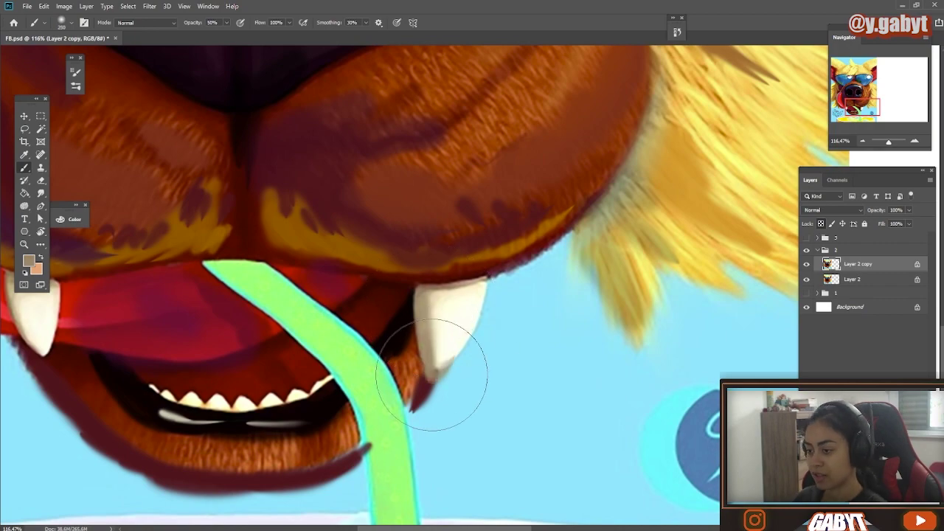
left_click(451, 324, "alt")
mouse_move(483, 311)
left_mouse_down()
mouse_move(434, 374)
mouse_move(468, 314)
left_mouse_up()
left_click(476, 319, "alt")
- Define the right fang's inner edge with the dark mouth color and smooth its body with sampled ivory
left_click(411, 296, "alt")
mouse_move(413, 291)
left_mouse_down()
mouse_move(411, 337)
mouse_move(423, 380)
left_mouse_up()
left_click(437, 332, "alt")
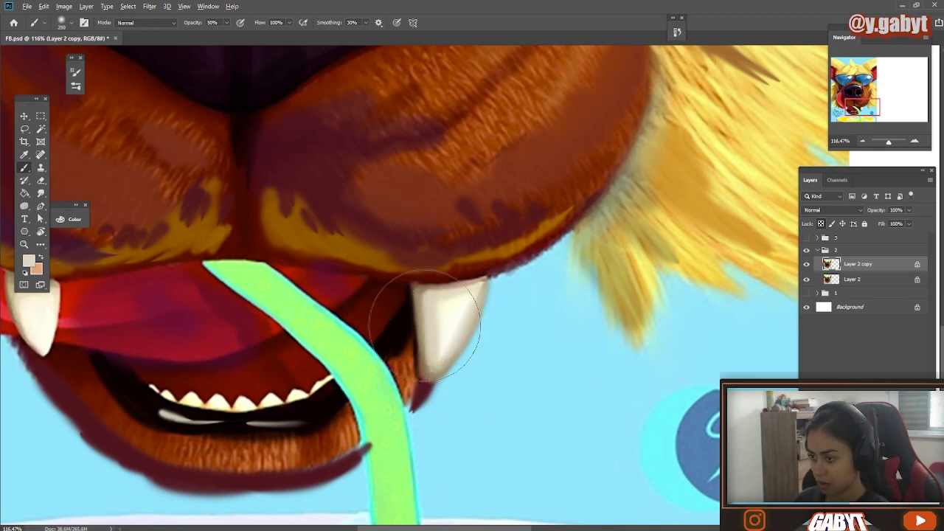
left_click_drag(426, 323, 426, 369)
- Add a straw-green reflection to the right fang's inner edge and a sky-blue one along its outer edge
left_click(397, 376, "alt")
left_click_drag(415, 291, 418, 325)
left_click_drag(479, 294, 464, 334)
mouse_move(470, 402)
left_mouse_down()
mouse_move(314, 402)
mouse_move(467, 402)
left_mouse_up()
- Select the right fang with the Lasso tool and copy and paste it onto a new layer
key("l")
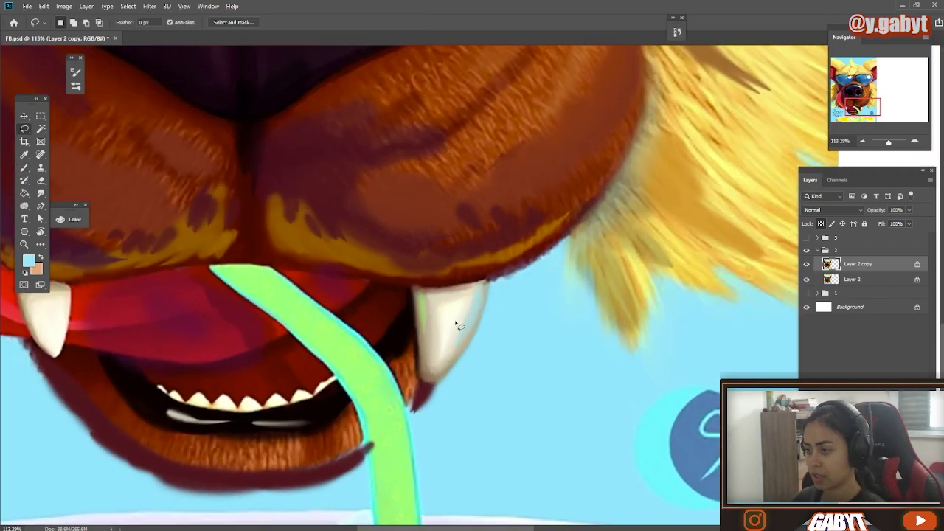
mouse_move(399, 302)
left_mouse_down()
mouse_move(407, 371)
mouse_move(431, 415)
left_mouse_up()
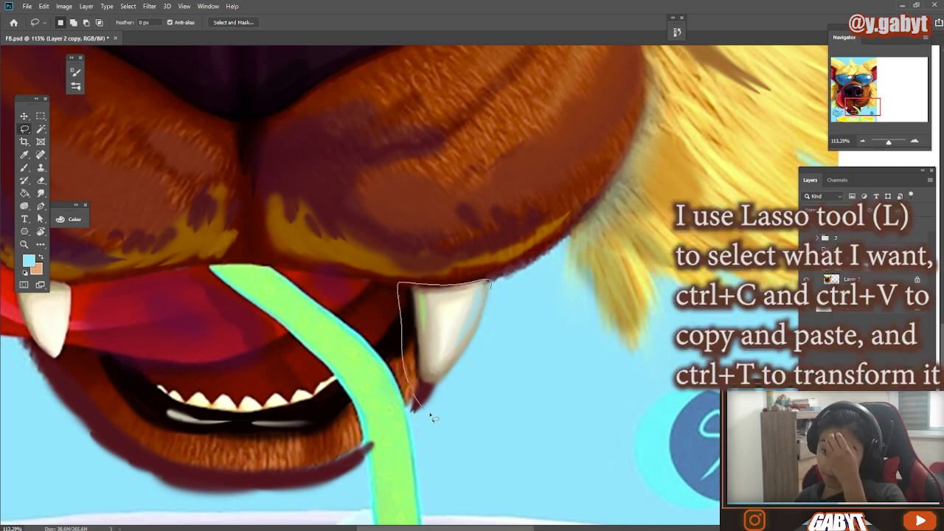
key("ctrl+c")
key("ctrl+v")
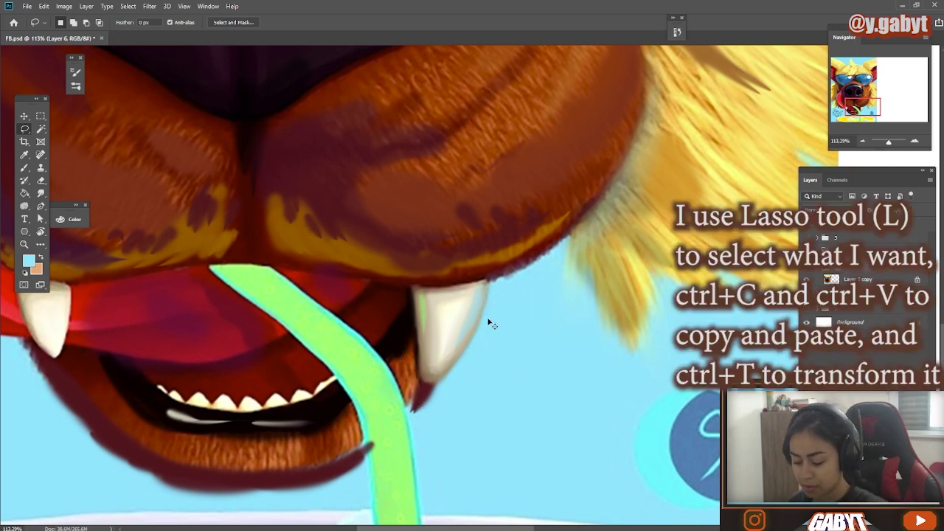
- Flip the pasted fang horizontally and position it over the left fang
key("ctrl+t")
mouse_move(441, 334)
left_mouse_down()
mouse_move(244, 310)
mouse_move(66, 351)
mouse_move(443, 326)
left_mouse_up()
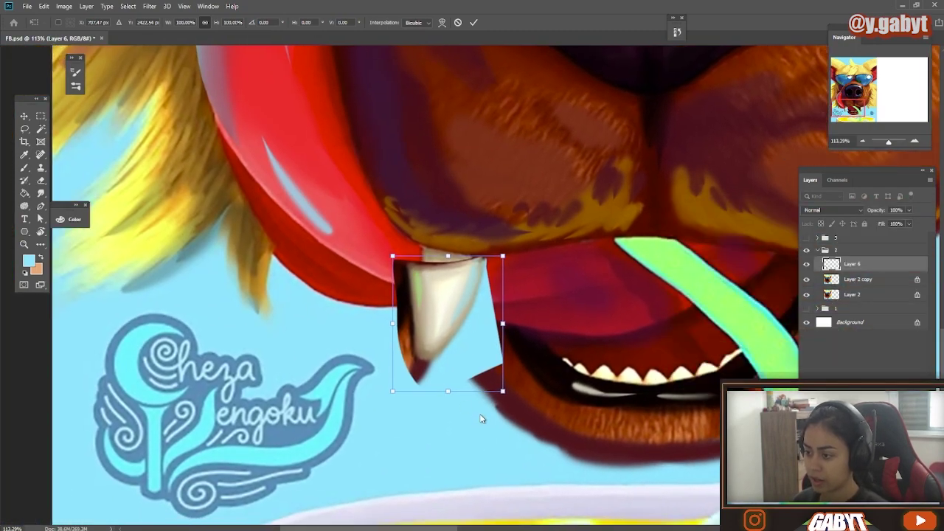
left_click(478, 417)
left_click_drag(458, 339, 458, 323)
key("Return")
- Erase the surplus mouth and background pixels around the pasted left fang
key("e")
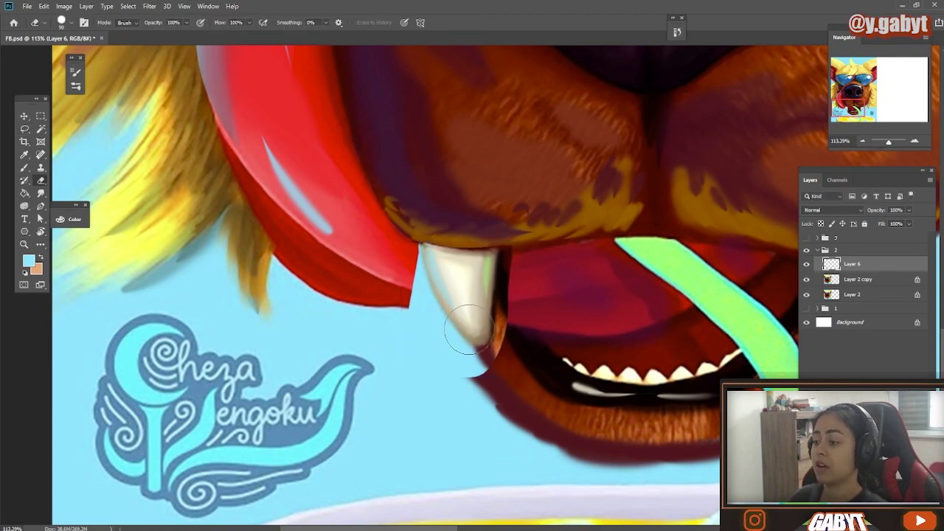
left_click_drag(518, 240, 508, 381)
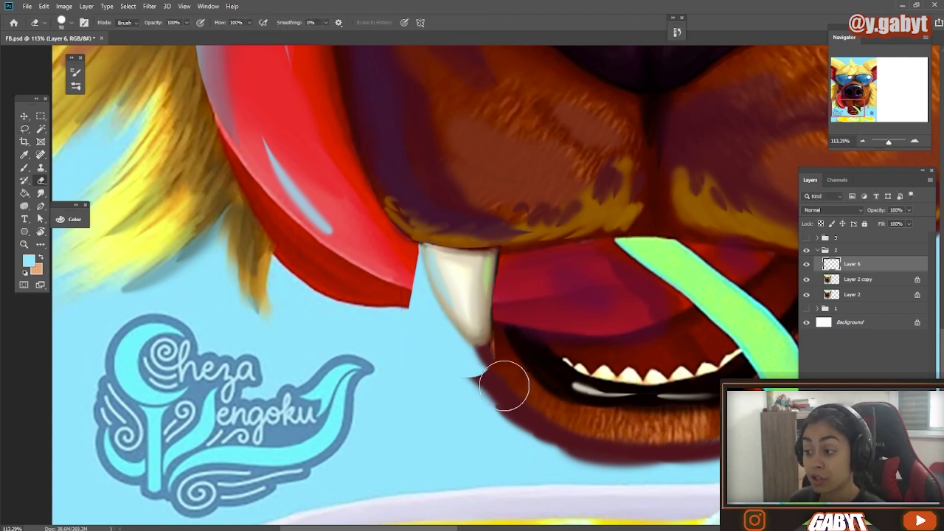
mouse_move(406, 254)
left_mouse_down()
mouse_move(429, 330)
mouse_move(470, 366)
left_mouse_up()
mouse_move(550, 413)
left_mouse_down()
mouse_move(458, 398)
mouse_move(523, 391)
left_mouse_up()
- Fit the pasted left fang with Free Transform and merge its layer down into Layer 2 copy
key("ctrl+t")
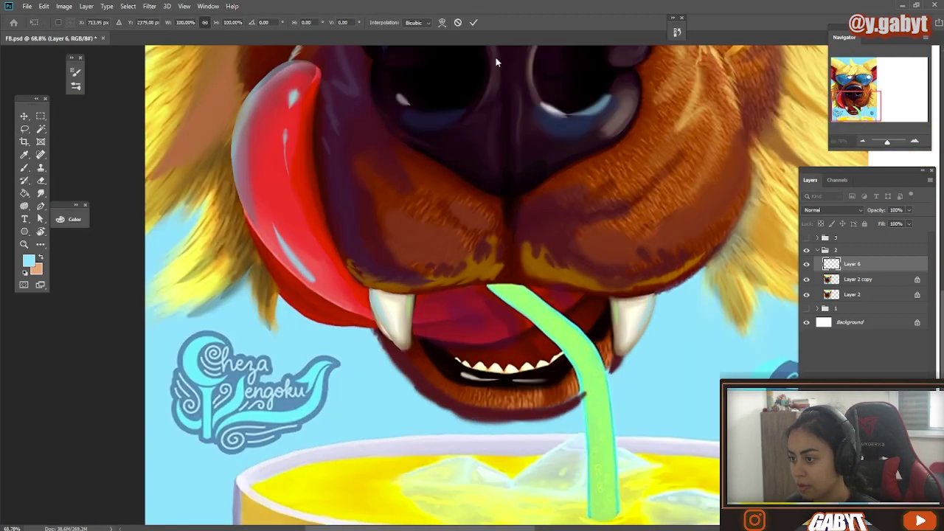
key("b")
scroll(390, 243, "up", 1)
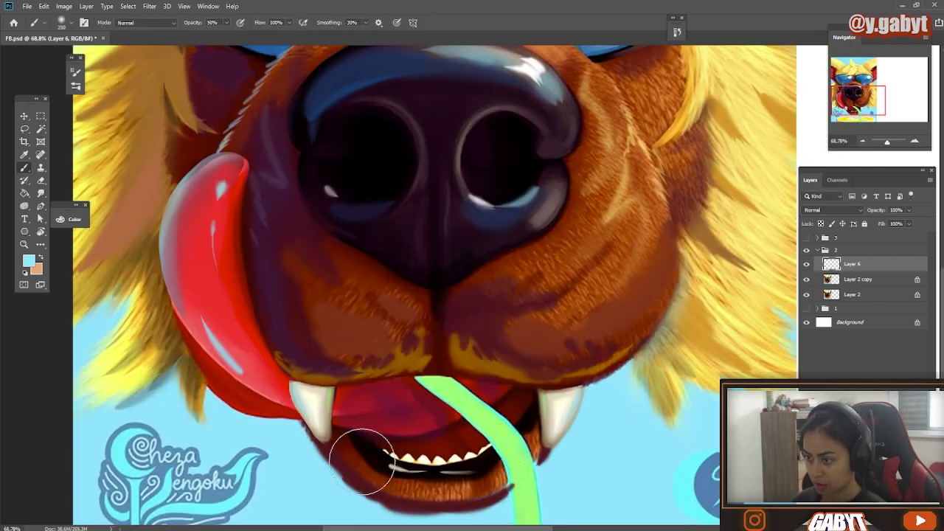
scroll(362, 464, "down", 2)
key("ctrl+e")
- Glaze the tongue near the left fang with its sampled red, using a size 700 brush at 20% opacity
left_click_drag(380, 411, 456, 406)
key("2")
scroll(366, 413, "down", 1)
key("bracketright")
key("bracketright")
key("bracketright")
key("bracketright")
key("bracketright")
left_click(367, 409, "alt")
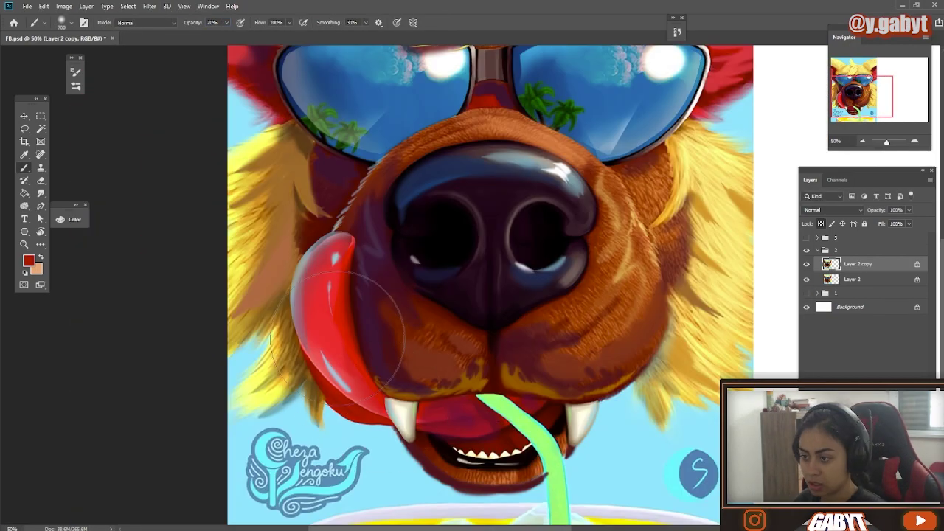
left_click(339, 422, "alt")
- Paint darker green shading along the straw with a size 400 brush at 100% opacity
scroll(399, 447, "down", 2)
scroll(458, 450, "up", 3)
left_click(435, 258, "alt")
left_click(711, 247, "alt")
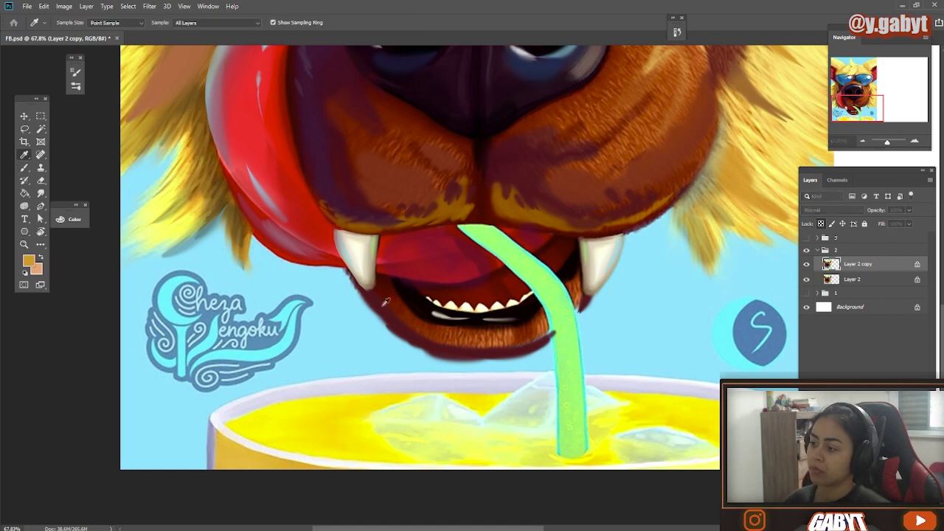
left_click(806, 202)
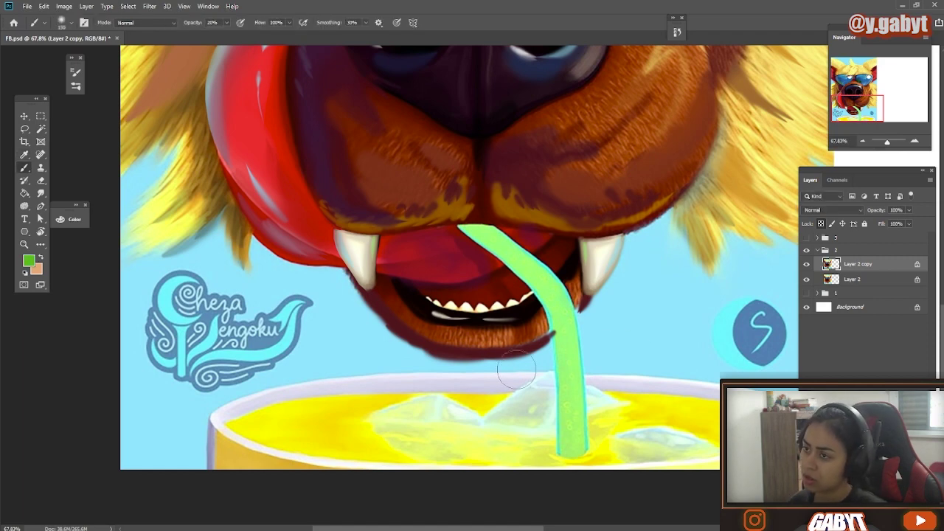
key("0")
mouse_move(566, 449)
left_mouse_down()
mouse_move(573, 374)
mouse_move(569, 447)
left_mouse_up()
key("ctrl+z")
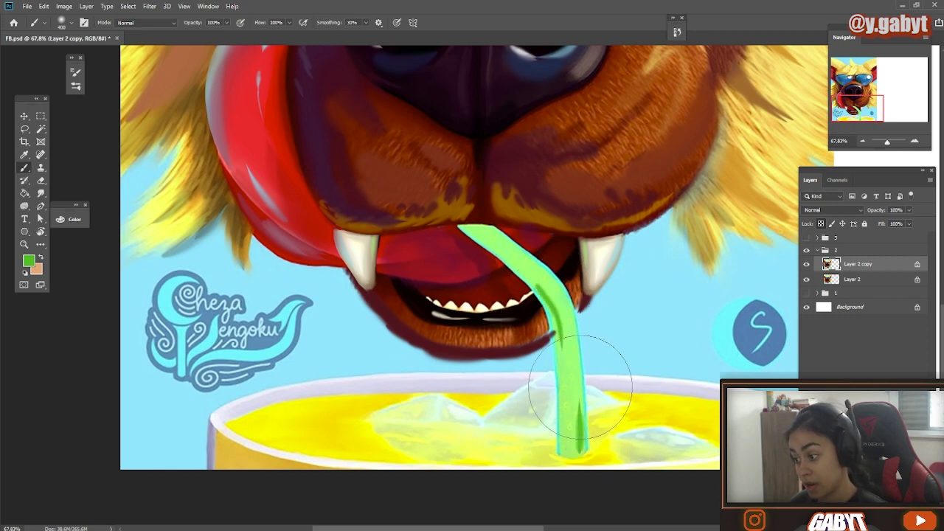
left_click_drag(578, 450, 582, 358)
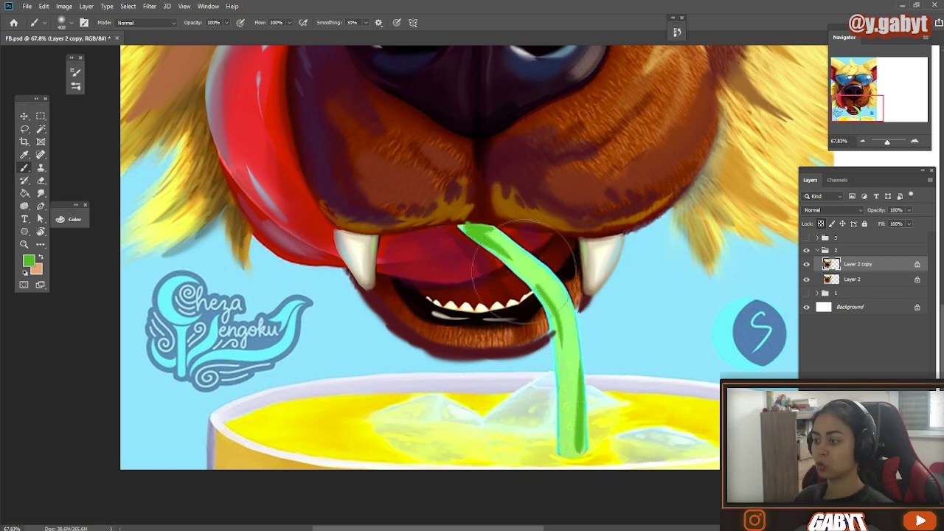
scroll(526, 440, "down", 3)
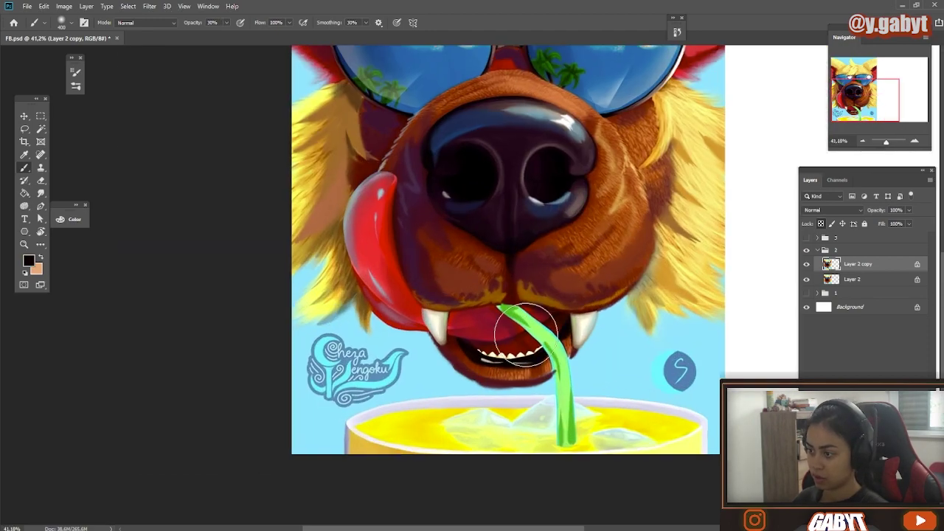
- Add a short green shading stroke to the lower part of the straw
left_click_drag(558, 382, 574, 384)
left_click_drag(469, 338, 505, 359)
scroll(504, 359, "up", 2)
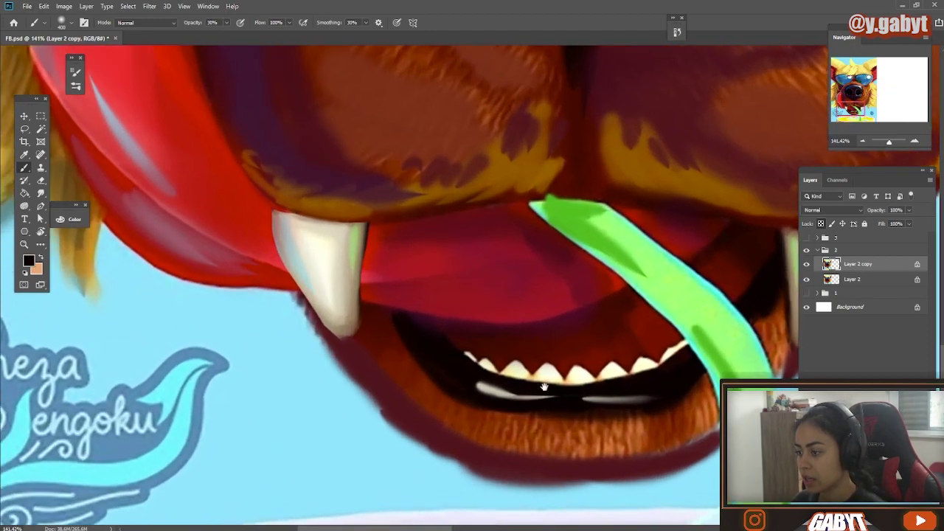
- Paint over the existing lower teeth with the mouth's dark red, using a size 90 brush at 100% opacity
key("0")
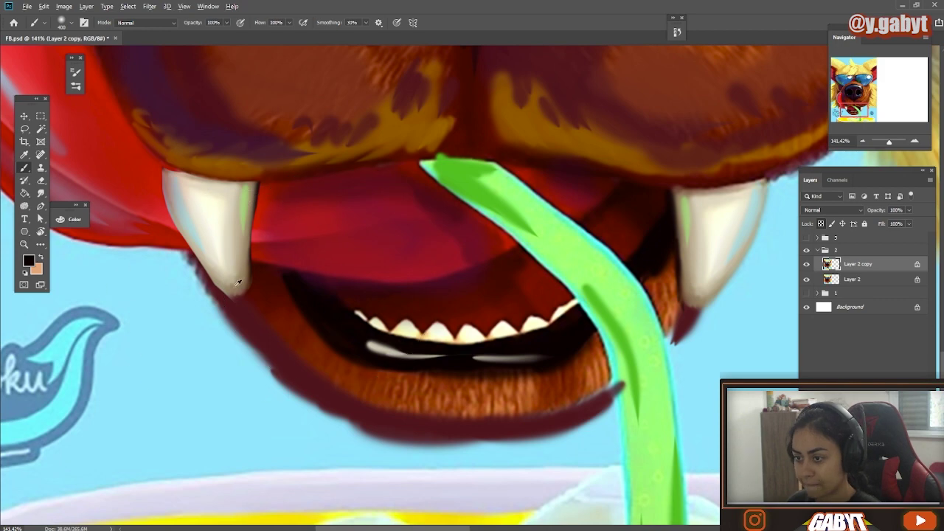
left_click(242, 257, "alt")
key("bracketleft")
key("bracketleft")
key("bracketleft")
key("bracketleft")
key("bracketleft")
key("bracketleft")
key("bracketleft")
key("bracketleft")
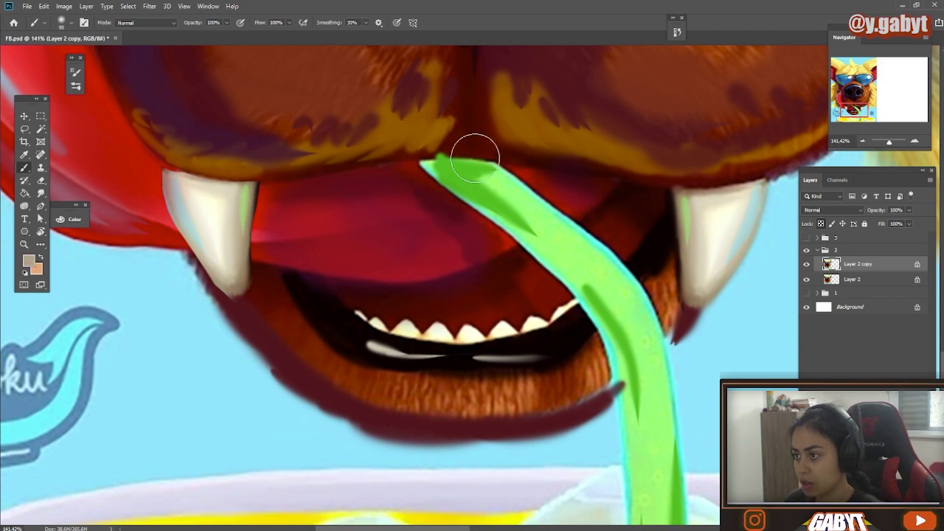
left_click_drag(470, 123, 473, 372)
key("ctrl+z")
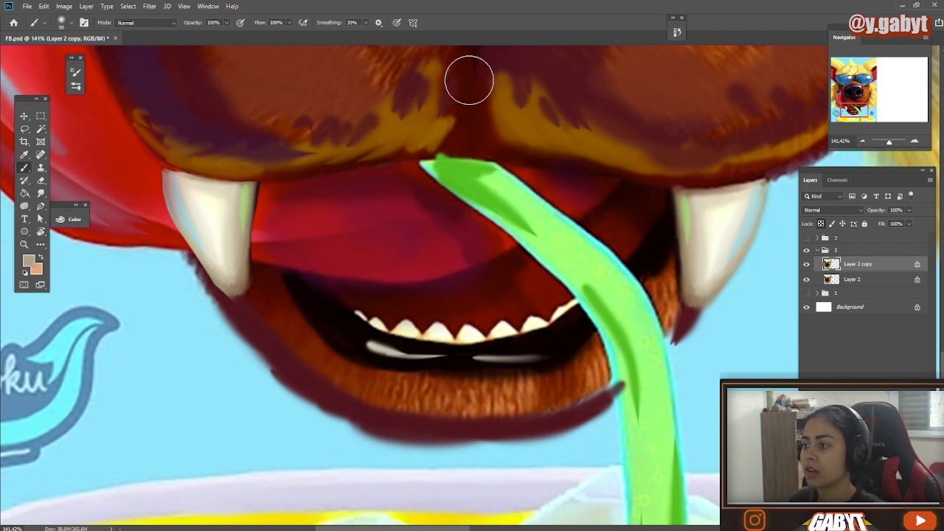
left_click_drag(470, 77, 469, 417)
scroll(430, 379, "down", 5)
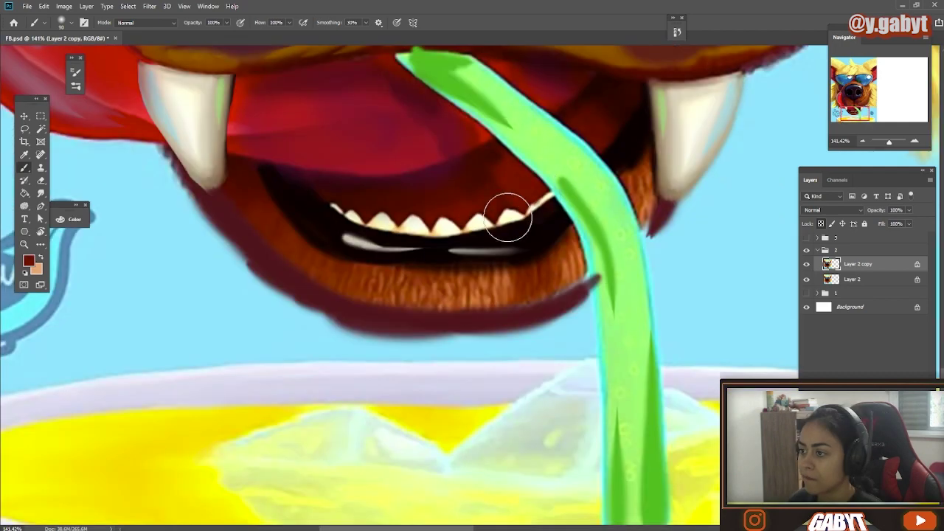
mouse_move(507, 218)
left_mouse_down()
mouse_move(336, 206)
mouse_move(451, 232)
mouse_move(544, 196)
left_mouse_up()
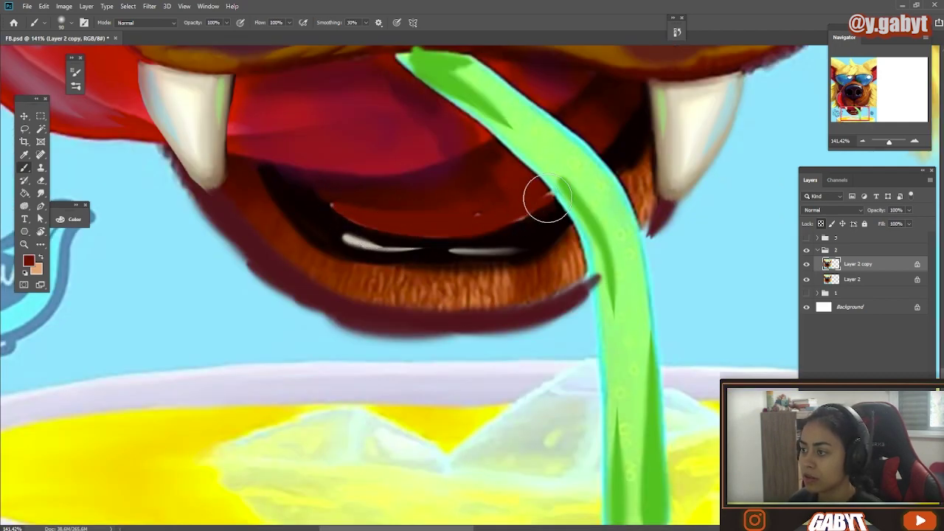
- Paint a new row of uneven lower teeth with a long left canine, in beige sampled from the fang
scroll(560, 236, "up", 3)
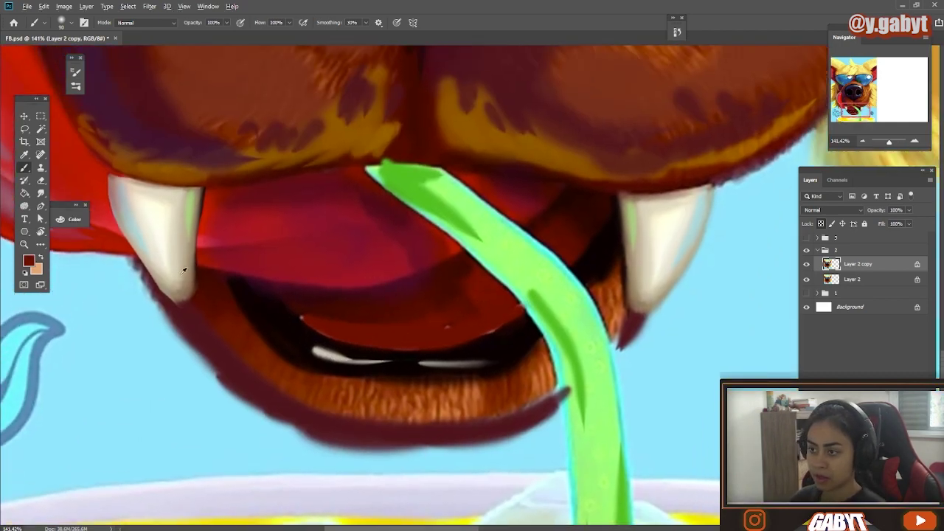
left_click_drag(417, 85, 420, 398)
key("ctrl+z")
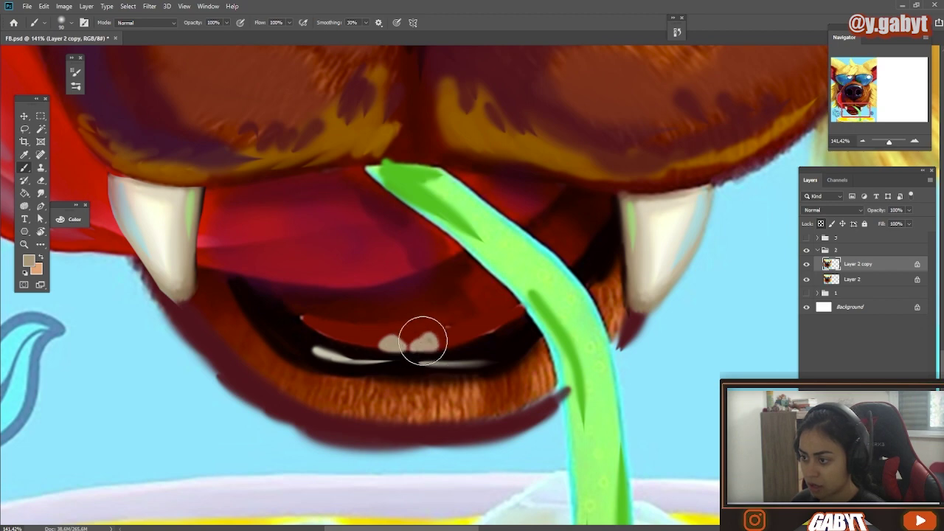
left_click_drag(377, 344, 358, 341)
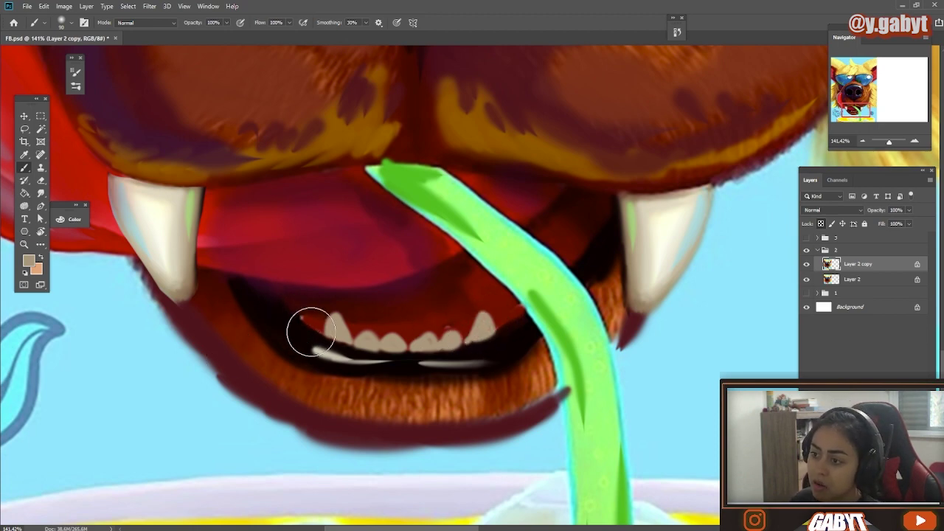
mouse_move(275, 303)
left_mouse_down()
mouse_move(289, 253)
mouse_move(312, 289)
mouse_move(316, 326)
mouse_move(296, 295)
left_mouse_up()
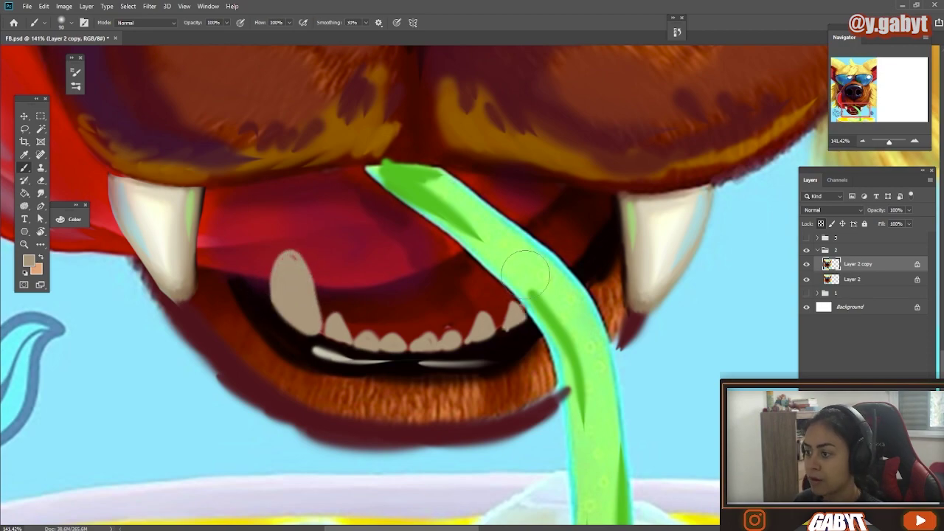
- Shade and highlight the new lower teeth with a size 150 brush at 30% opacity
scroll(525, 275, "down", 10)
scroll(341, 427, "up", 5)
left_click(202, 343, "alt")
left_click_drag(250, 354, 261, 378)
scroll(295, 332, "up", 1)
left_click_drag(345, 301, 355, 345)
scroll(522, 422, "down", 8)
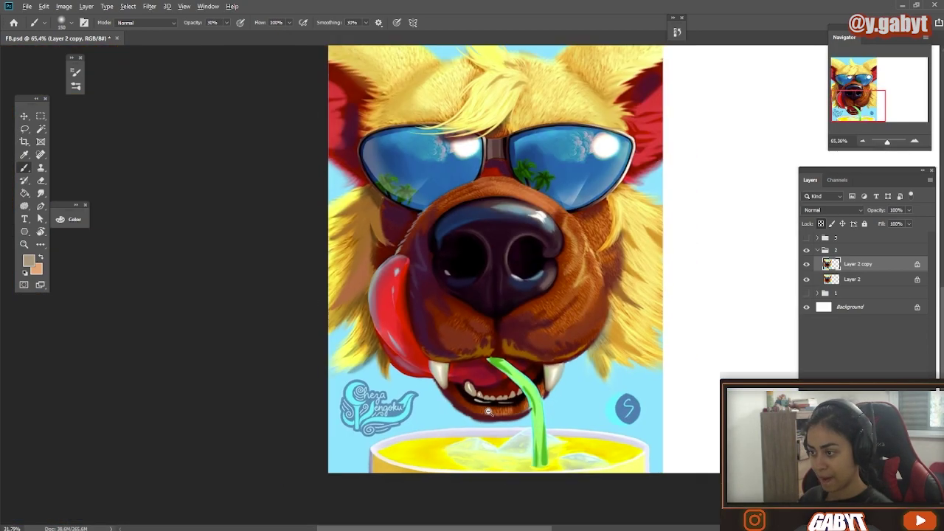
- Pull fur strands out along the chin's edge with the Smudge tool at 70% strength
scroll(522, 422, "up", 7)
left_click(40, 193)
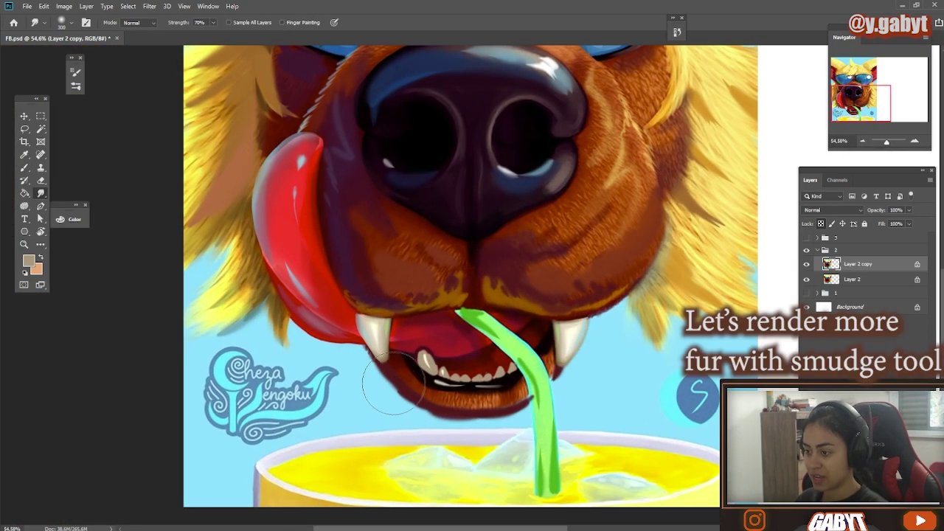
mouse_move(414, 409)
left_mouse_down()
mouse_move(508, 400)
mouse_move(439, 425)
mouse_move(428, 388)
left_mouse_up()
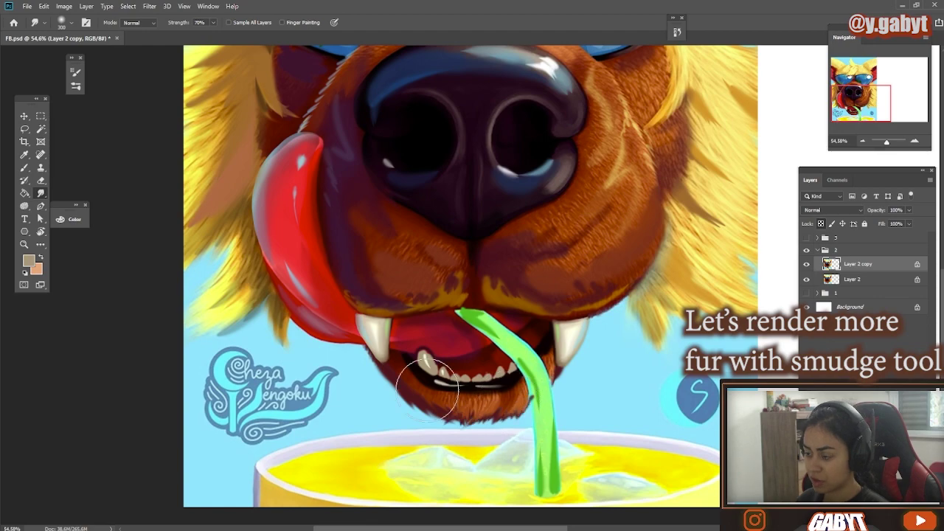
- Compare the whole painting with and without the reworked layer
scroll(501, 398, "down", 4)
scroll(359, 386, "up", 1)
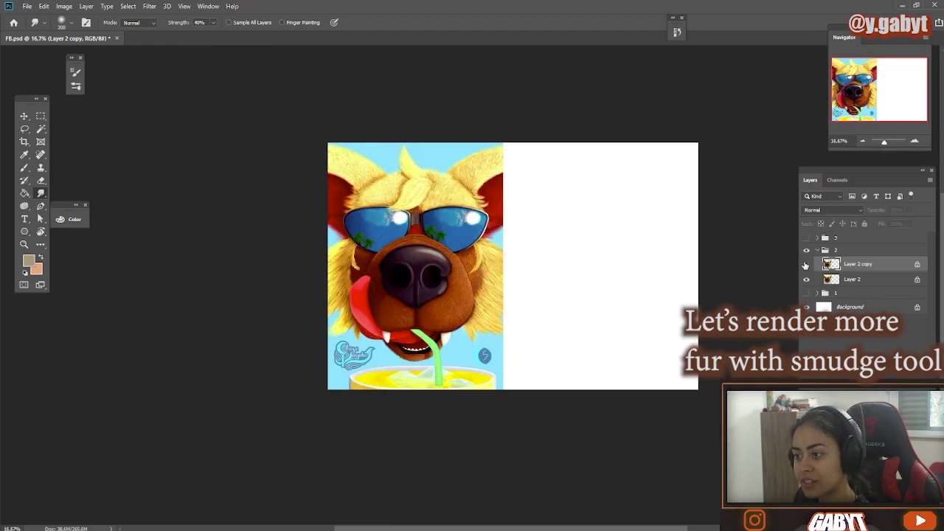
left_click(806, 252)
left_click(805, 252)
- Paint darker yellow shading on both sides of the drink with a size 500 brush, raising the opacity from 30% to 100%
scroll(377, 346, "up", 5)
key("b")
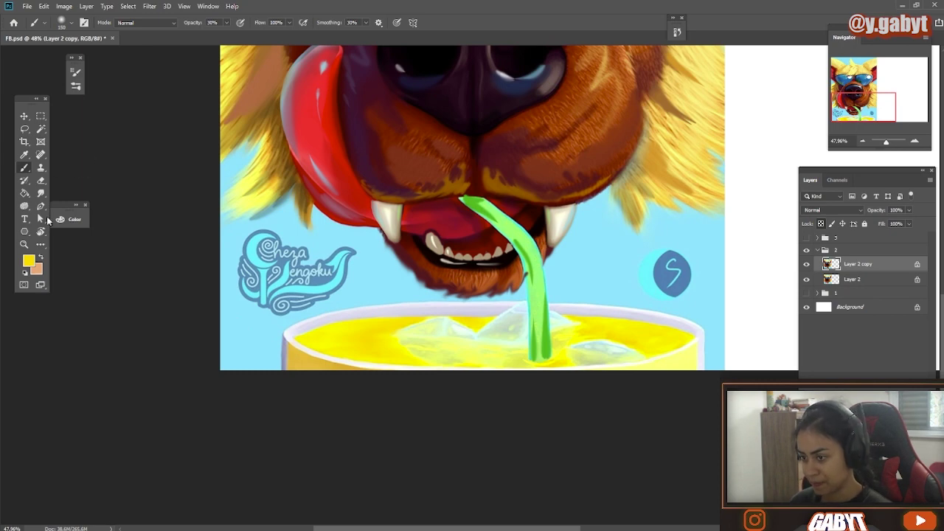
key("i")
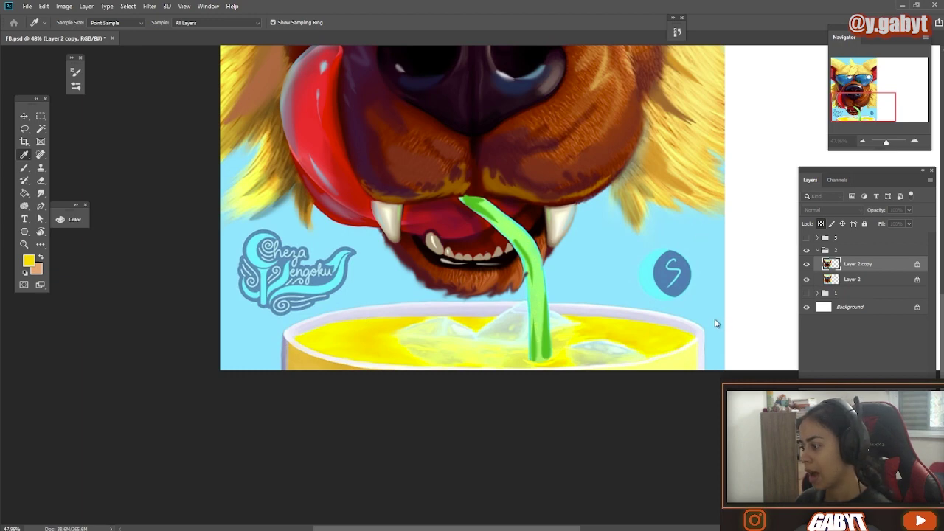
left_click(765, 205)
mouse_move(306, 343)
left_mouse_down()
mouse_move(393, 321)
mouse_move(385, 322)
left_mouse_up()
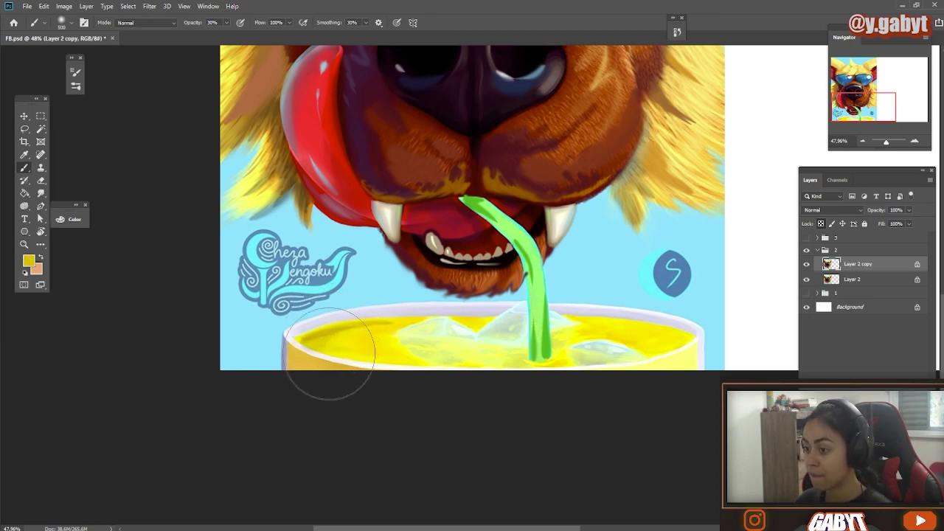
key("0")
mouse_move(649, 348)
left_mouse_down()
mouse_move(686, 341)
mouse_move(651, 348)
mouse_move(680, 343)
mouse_move(605, 316)
mouse_move(677, 339)
mouse_move(636, 348)
mouse_move(699, 355)
left_mouse_up()
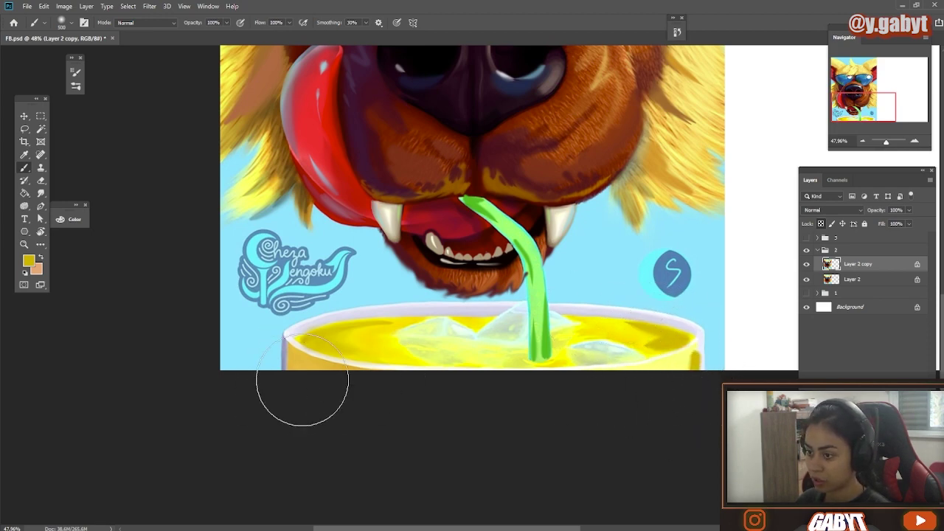
- Add light blue reflections to the glass's sides and near-white highlights sampled from the right fang to the drink
left_click(282, 349, "alt")
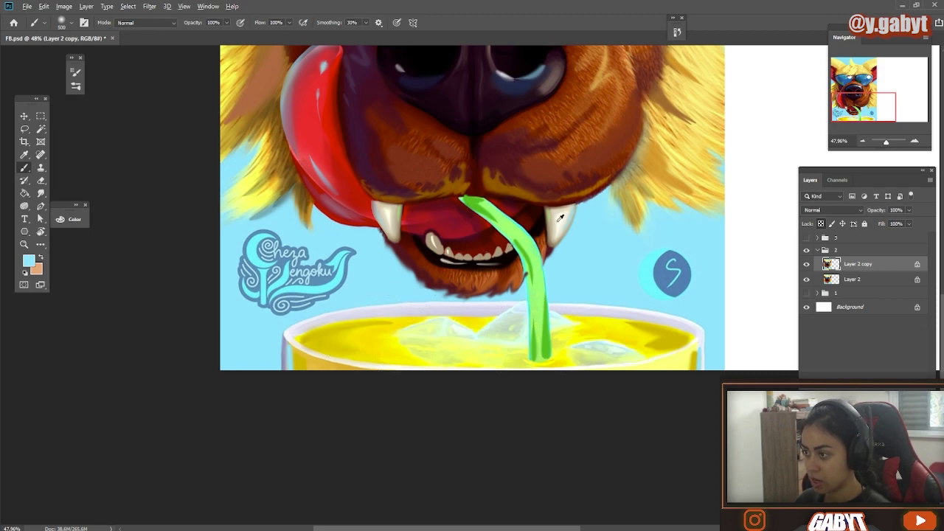
left_click(562, 226, "alt")
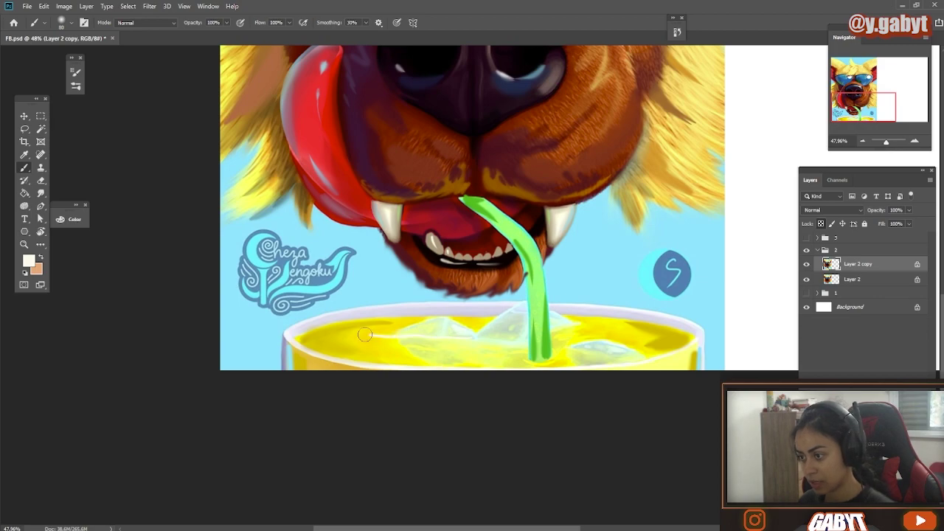
mouse_move(522, 383)
left_mouse_down()
mouse_move(407, 383)
mouse_move(482, 384)
left_mouse_up()
- View the full artwork and compare it with Layer 2 copy hidden and shown
key("shift+plus")
key("ctrl+minus")
left_click_drag(548, 151, 522, 229)
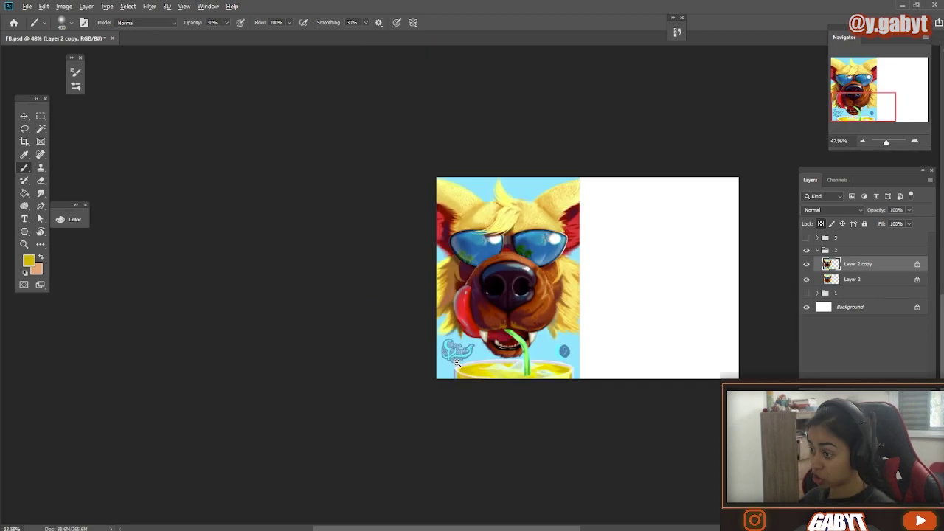
left_click(807, 264)
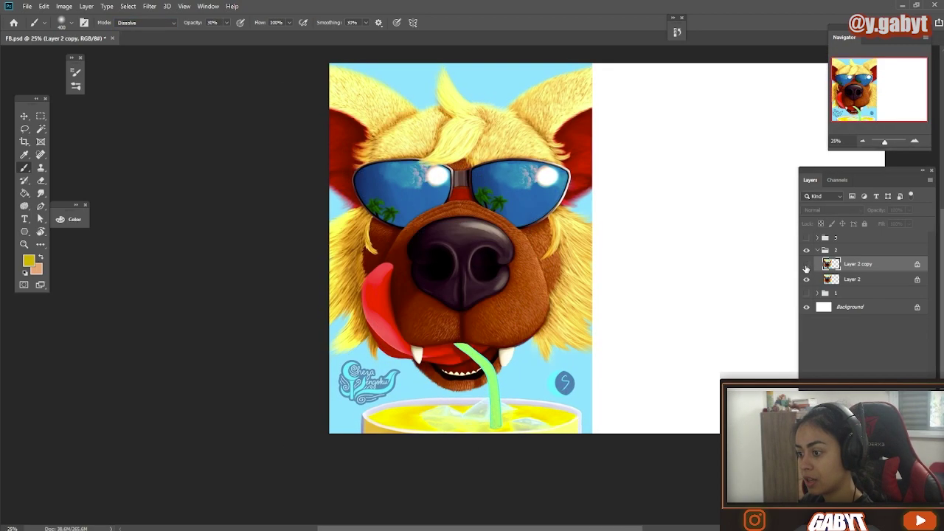
left_click(806, 265)
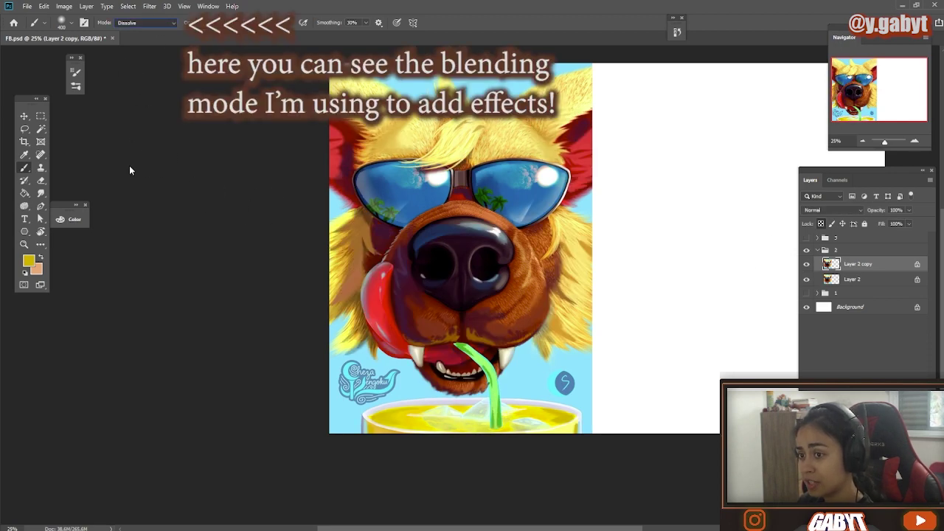
- Tint the drink and glass orange with a reddish-brown size 1700 brush in Soft Light mode at 100% opacity
key("shift+alt+f")
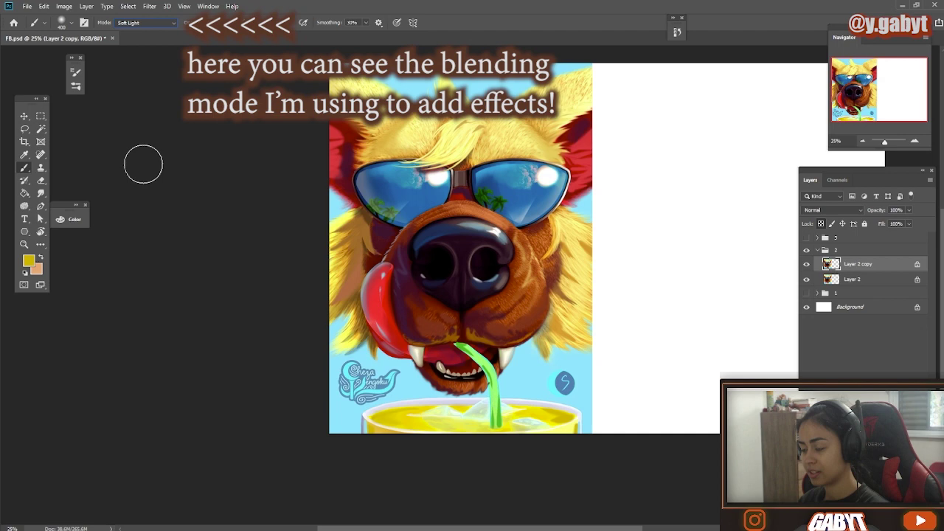
key("i")
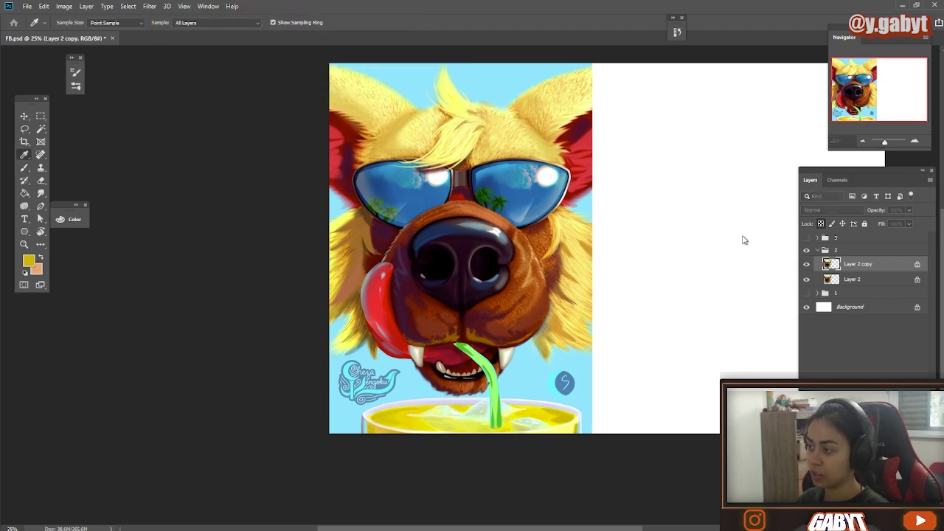
key("b")
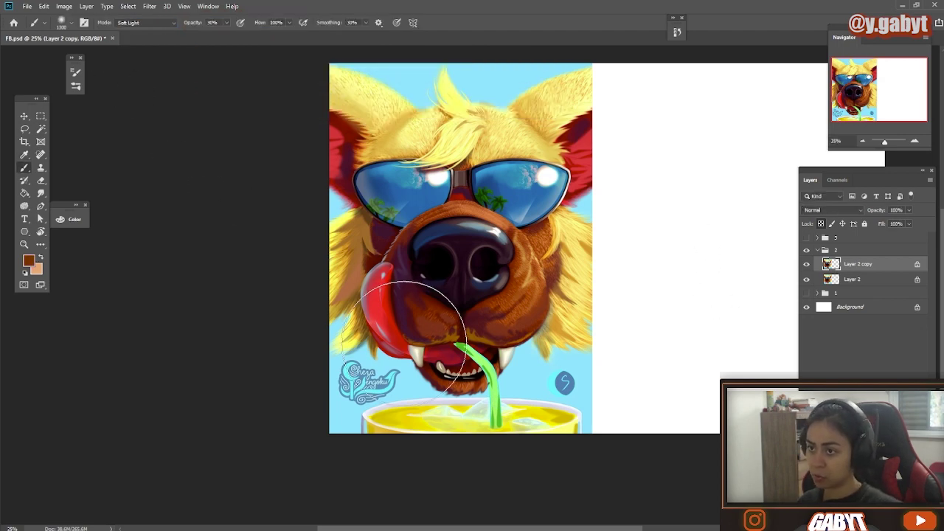
key("bracketright")
key("bracketright")
key("bracketright")
key("bracketright")
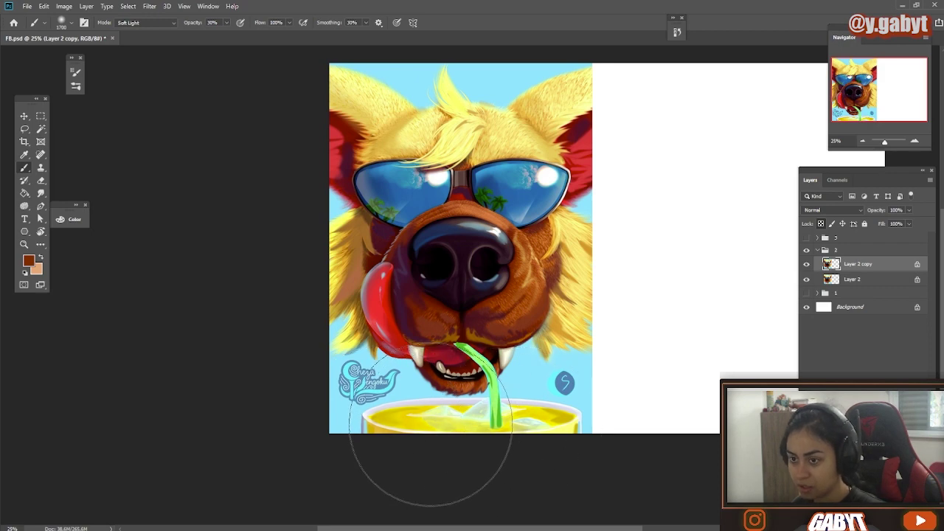
key("7")
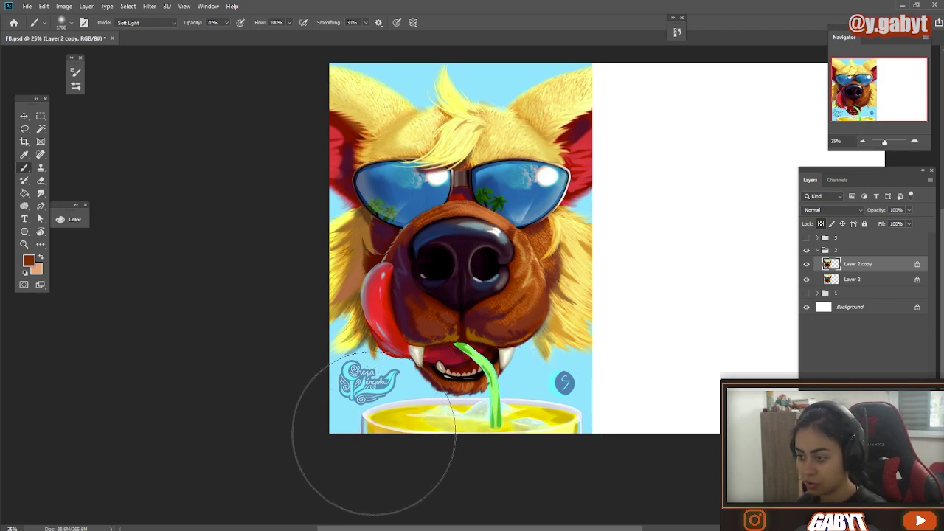
key("0")
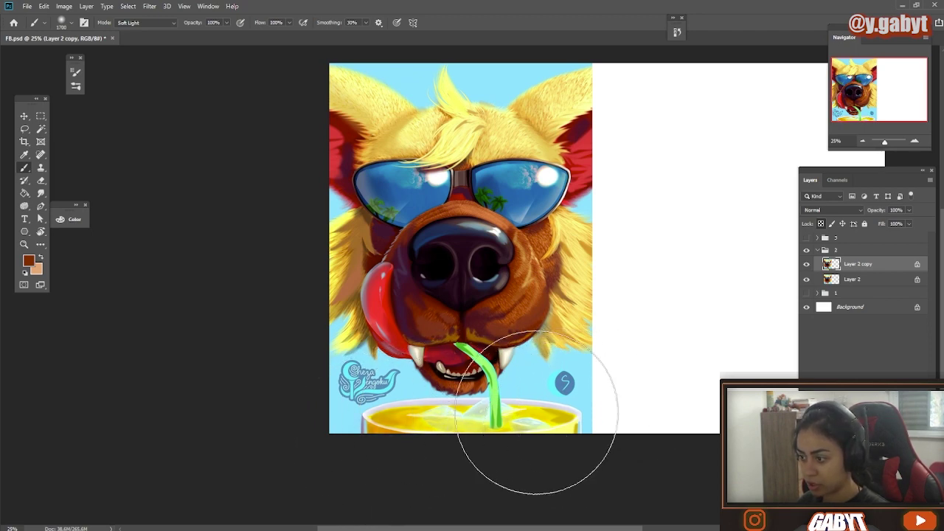
left_click_drag(353, 426, 527, 427)
key("ctrl+z")
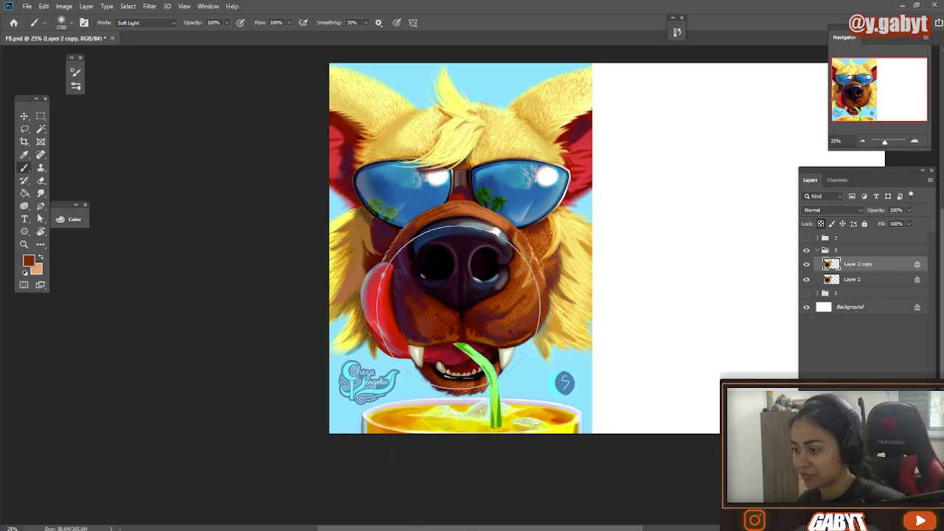
- Glaze the nose and sunglasses with blue sampled from the right lens, using the Soft Light brush
left_click(537, 191, "alt")
left_click(546, 182, "alt")
left_click_drag(441, 242, 467, 214)
mouse_move(425, 277)
left_mouse_down()
mouse_move(366, 268)
mouse_move(426, 277)
left_mouse_up()
left_click(509, 206, "alt")
left_click(530, 193, "alt")
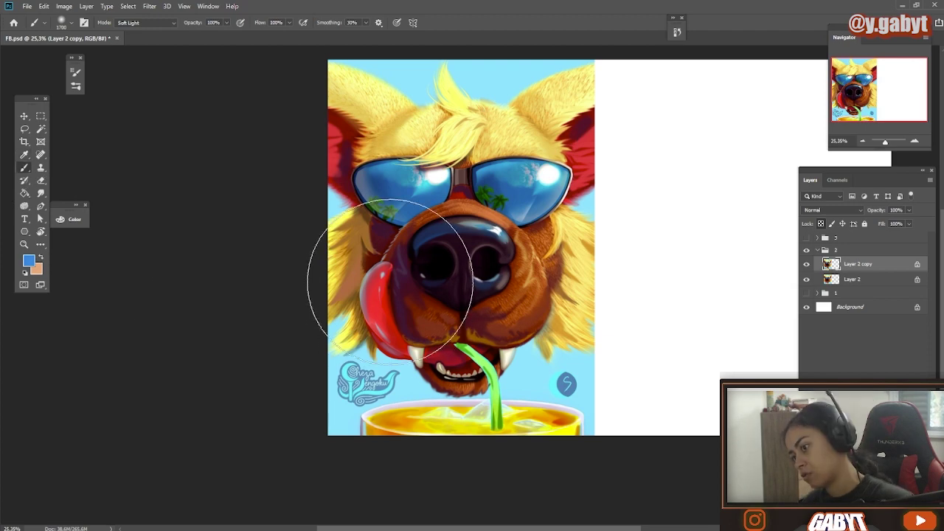
- Glaze the tongue with red sampled from the right ear, using a size 1200 Soft Light brush at 70% opacity
scroll(391, 281, "up", 1)
key("2")
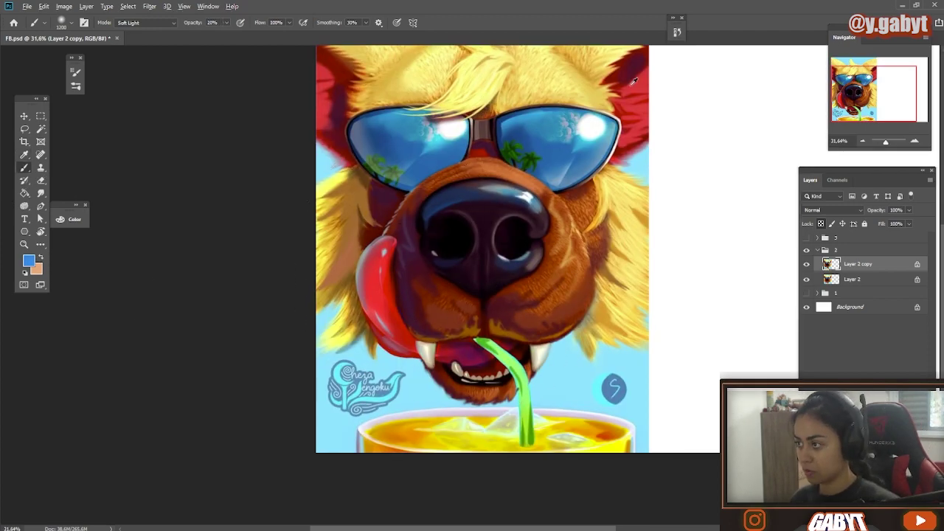
key("7")
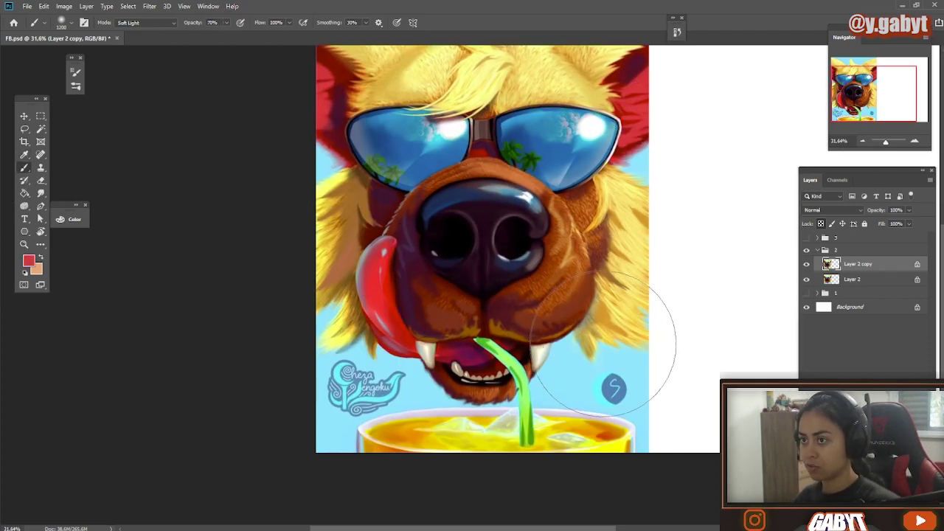
left_click_drag(382, 292, 357, 315)
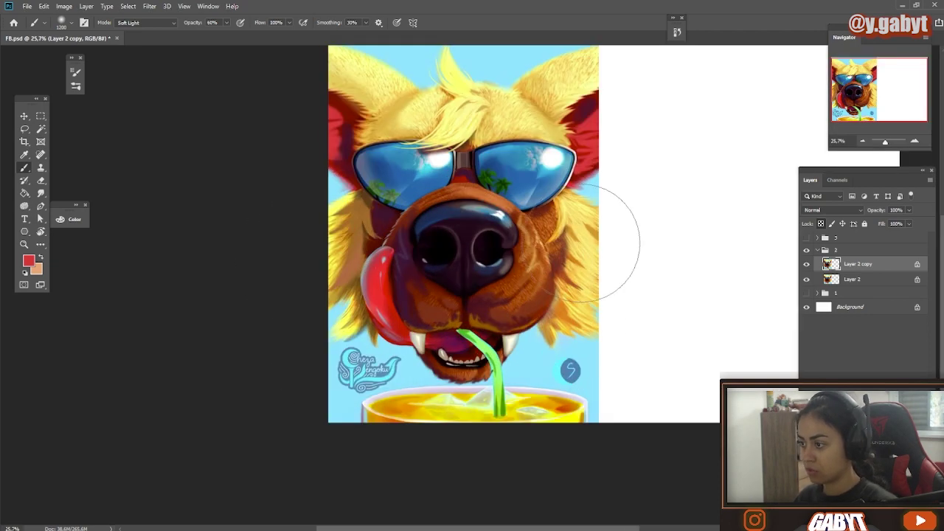
- Glaze the ears and sunglasses with sampled reds and blues using the size 1200 Soft Light brush at 60% opacity
left_click(588, 182, "alt")
key("6")
left_click(374, 167, "alt")
left_click(375, 174, "alt")
left_click(558, 161, "alt")
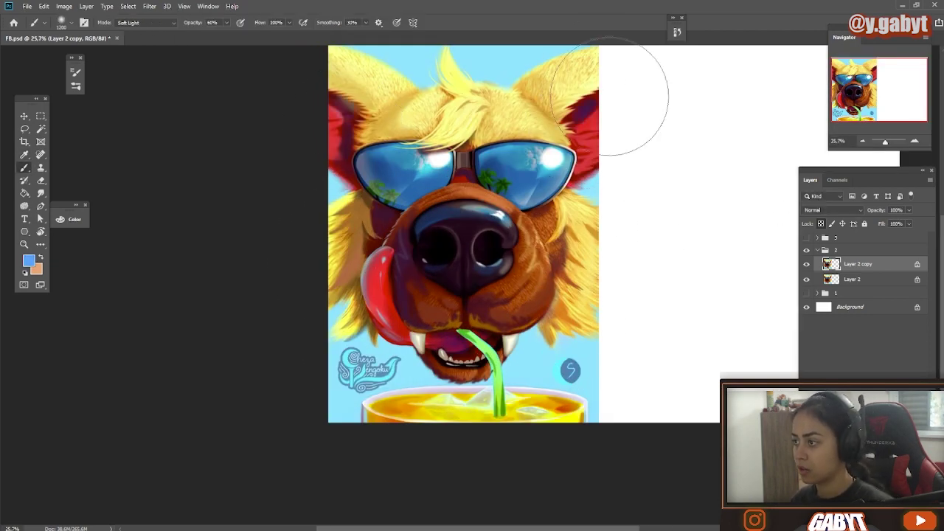
left_click_drag(470, 355, 444, 331)
key("ctrl+0")
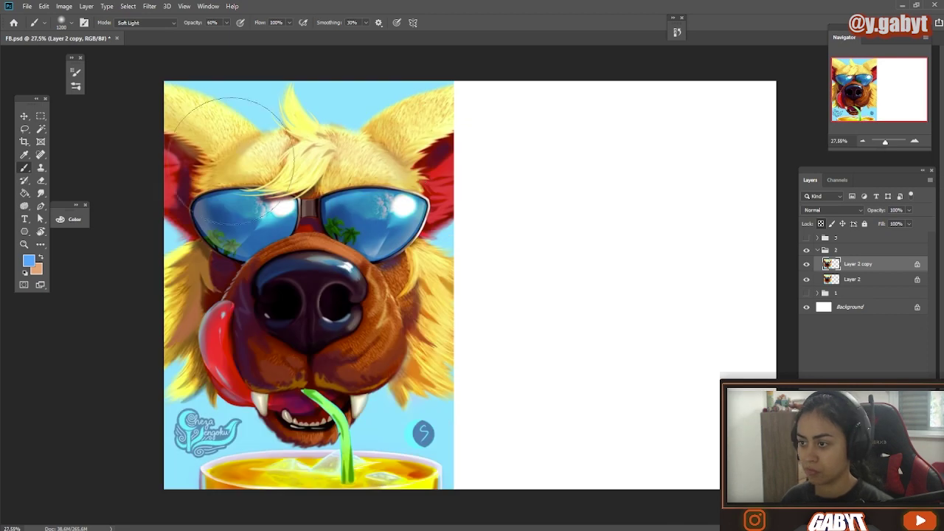
- Glaze the face, sky background and drink with sampled red, tooth white, light blue and orange using the Soft Light brush
left_click(430, 192, "alt")
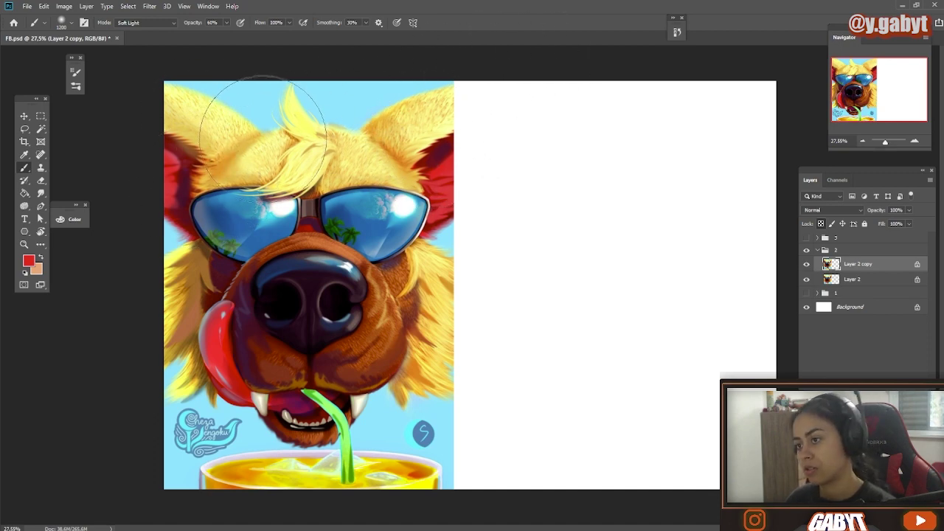
left_click(320, 424, "alt")
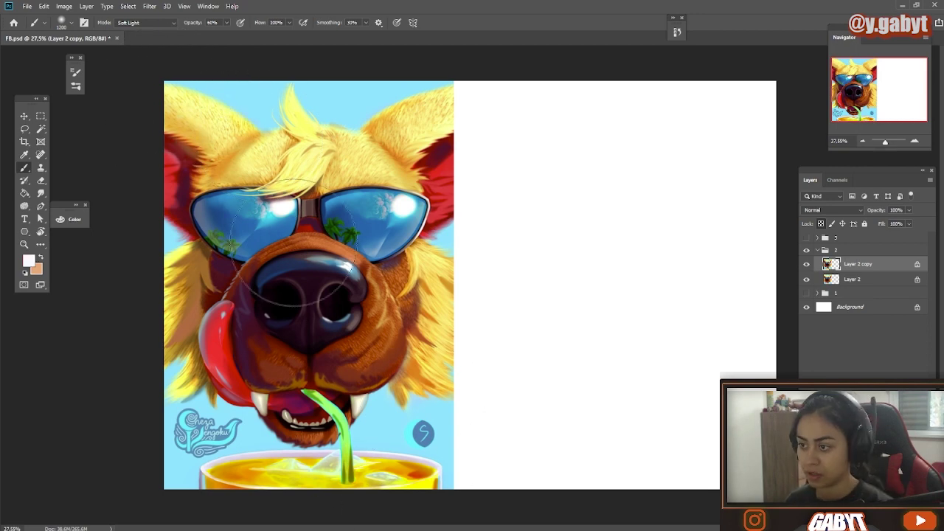
left_click_drag(293, 325, 293, 350)
left_click(379, 422, "alt")
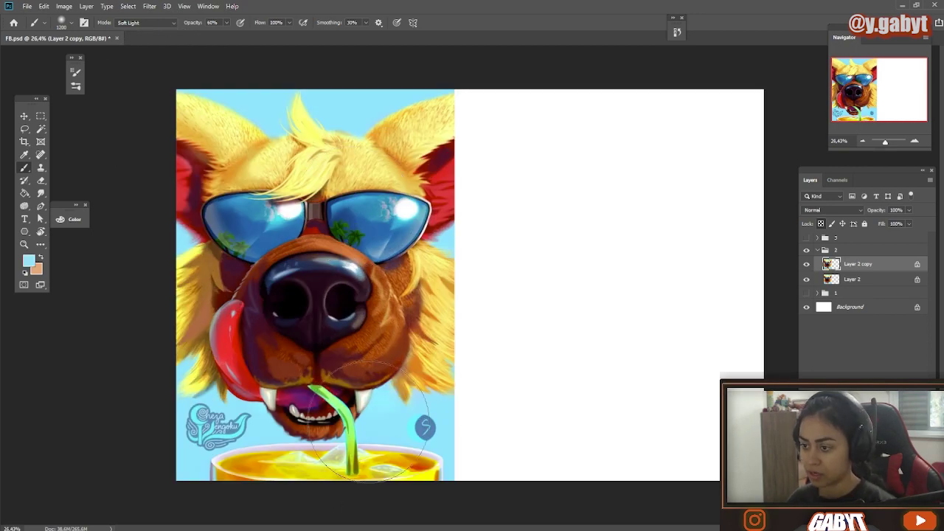
left_click(292, 413, "alt")
left_click(410, 458, "alt")
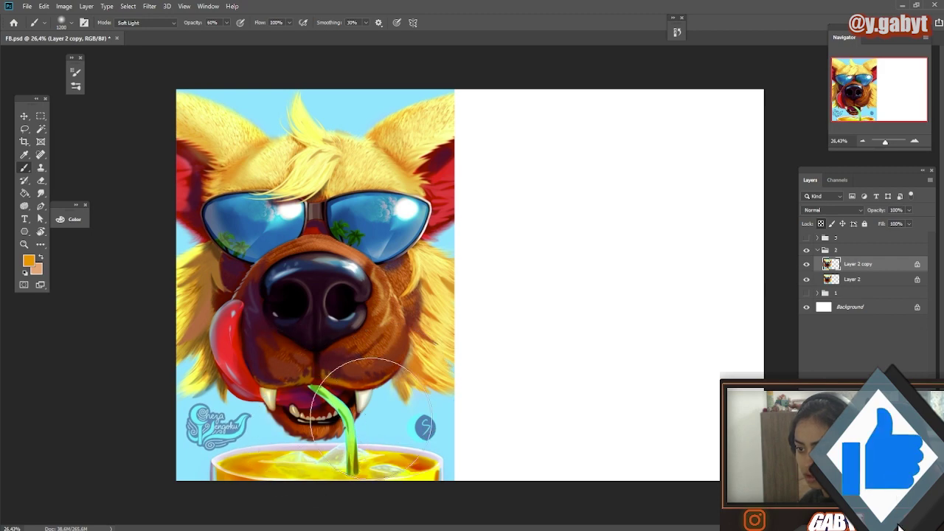
left_click_drag(369, 453, 366, 419)
- Compare the glazed artwork with Layer 2 copy hidden and shown
left_click(807, 264)
left_click(807, 265)
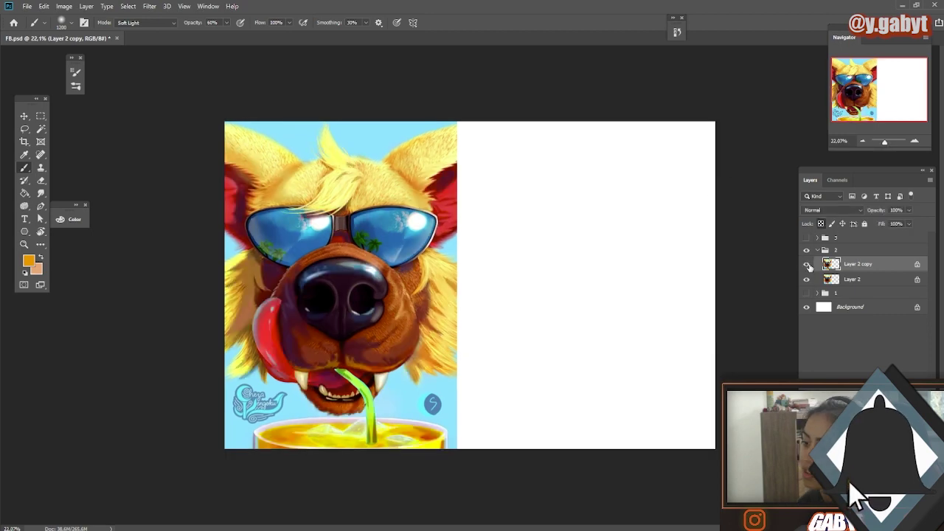
left_click(807, 265)
left_click(807, 264)
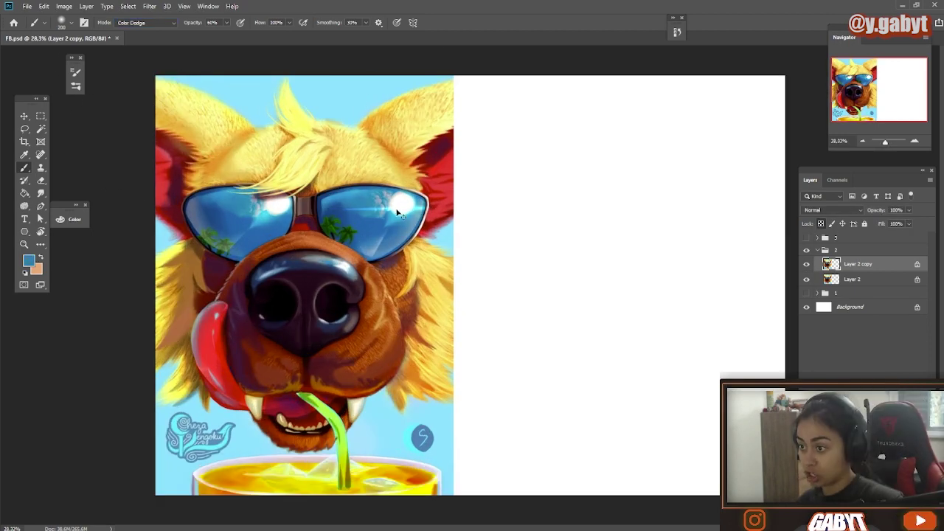
- Paint light flares on the sunglasses lenses with a blue size 200 brush in Color Dodge mode
left_click_drag(217, 209, 276, 207)
mouse_move(232, 271)
left_mouse_down()
mouse_move(188, 278)
mouse_move(234, 263)
left_mouse_up()
- Add an orange glow to the fur beside the muzzle with a size 1400 Color Dodge brush at 20% opacity
left_click(191, 318, "alt")
key("]")
key("]")
key("]")
key("]")
key("]")
key("]")
key("]")
key("]")
key("]")
key("]")
key("]")
key("2")
left_click_drag(425, 306, 431, 270)
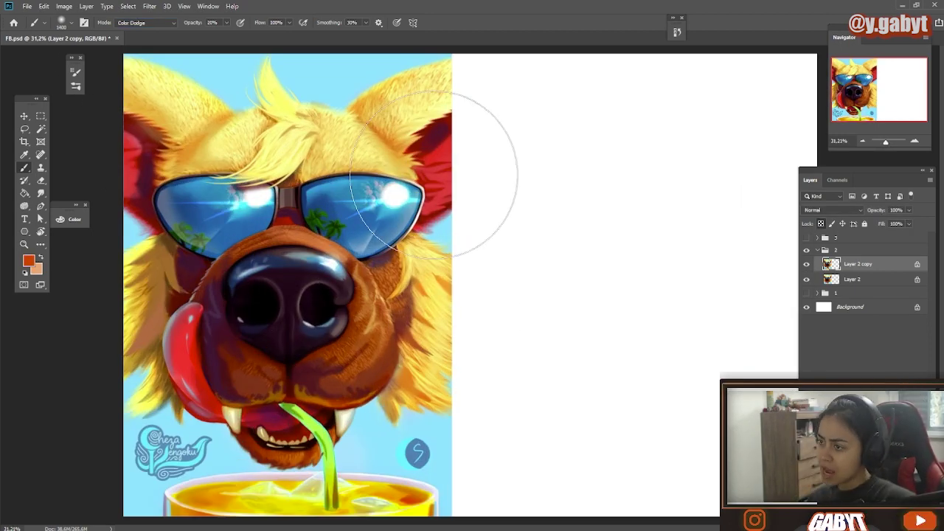
- Brighten the muzzle and forehead with sampled brown using the large Color Dodge brush at 20% opacity
left_click(366, 121, "alt")
left_click(284, 220, "alt")
left_click(264, 228, "alt")
scroll(367, 306, "down", 2)
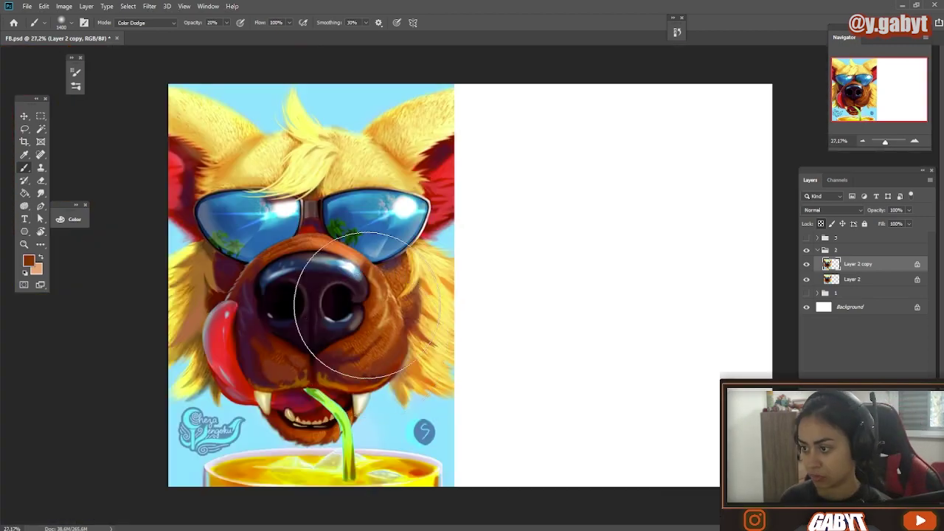
mouse_move(385, 335)
left_mouse_down()
mouse_move(300, 372)
mouse_move(391, 333)
left_mouse_up()
left_click_drag(339, 188, 341, 190)
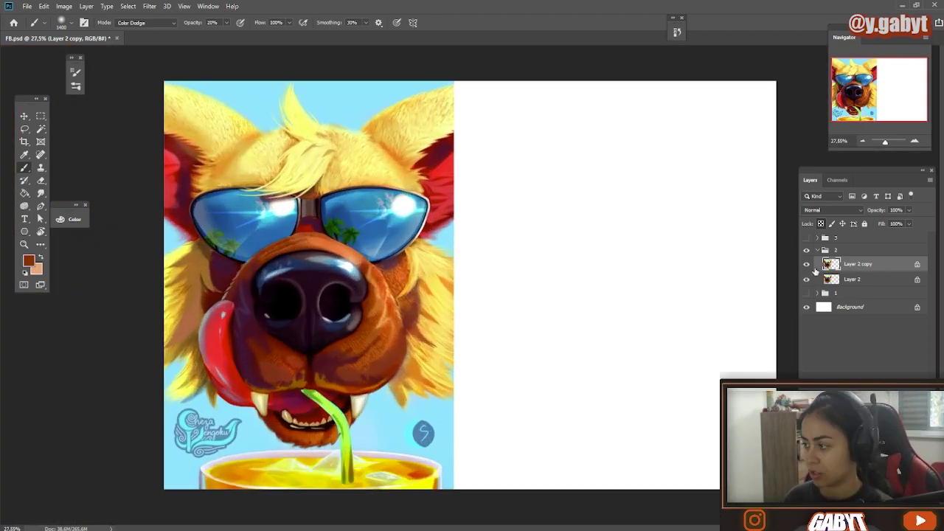
- Toggle Layer 2 copy repeatedly to compare the original painting with the version carrying the Color Dodge glows
left_click(807, 265)
left_click(807, 265)
left_click(807, 265)
key("space")
left_click(806, 266)
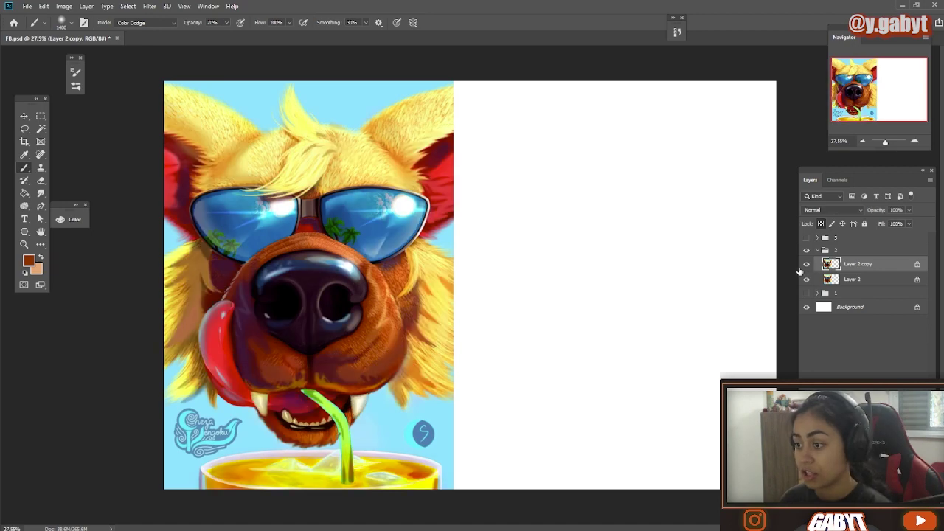
left_click(804, 267)
left_click(805, 268)
left_click(808, 267)
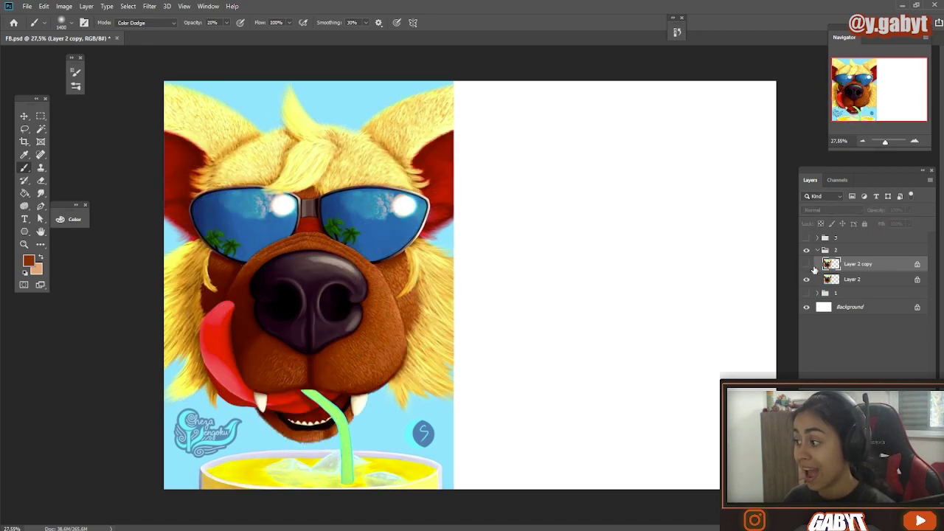
left_click(806, 264)
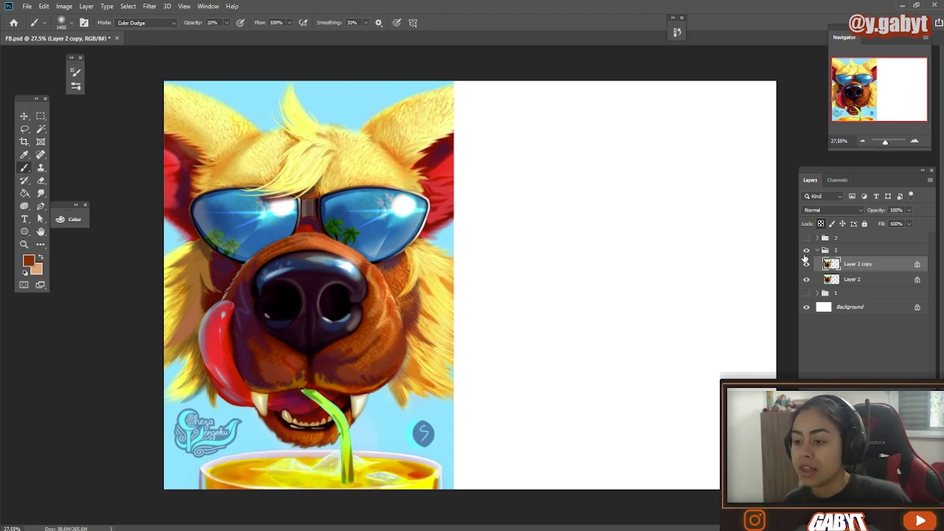
- Examine the reflections on the tongue, nose and sunglasses up close and in the full artwork
scroll(285, 307, "up", 4)
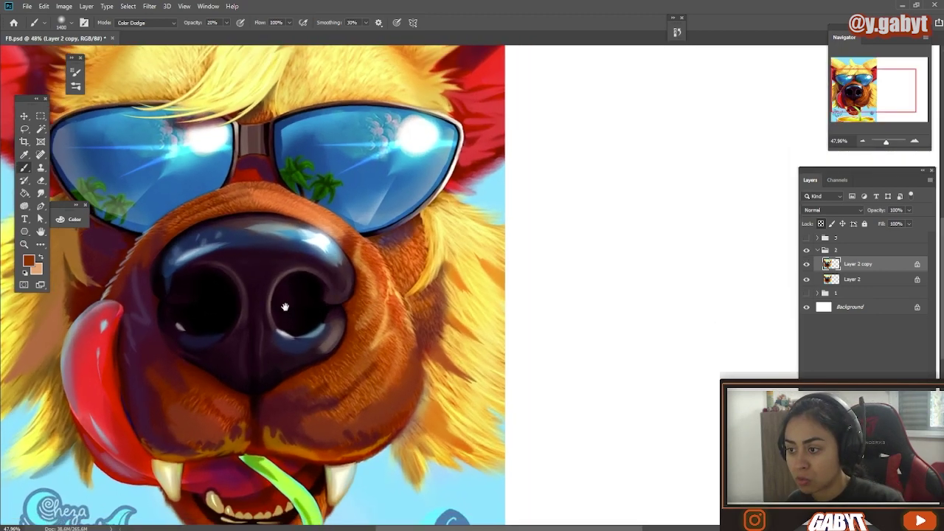
left_click_drag(285, 307, 428, 277)
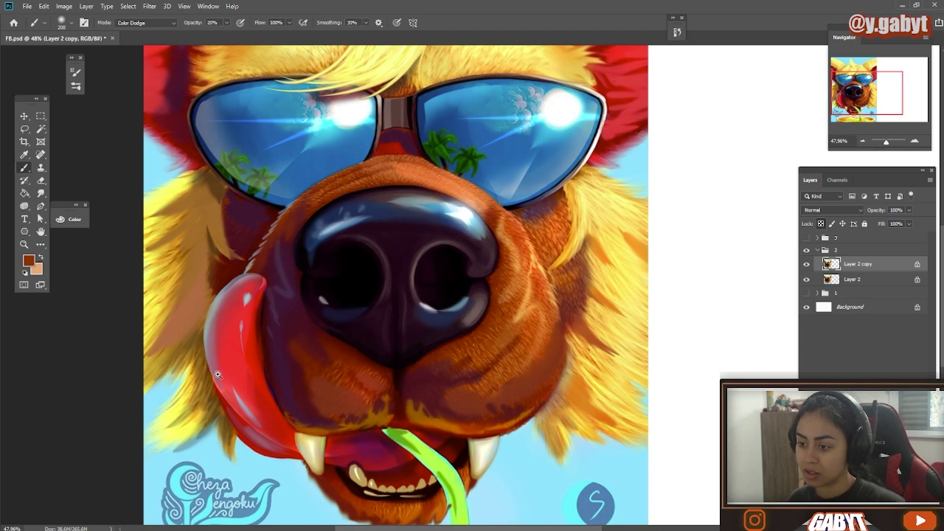
mouse_move(217, 376)
left_mouse_down()
mouse_move(254, 389)
mouse_move(232, 378)
left_mouse_up()
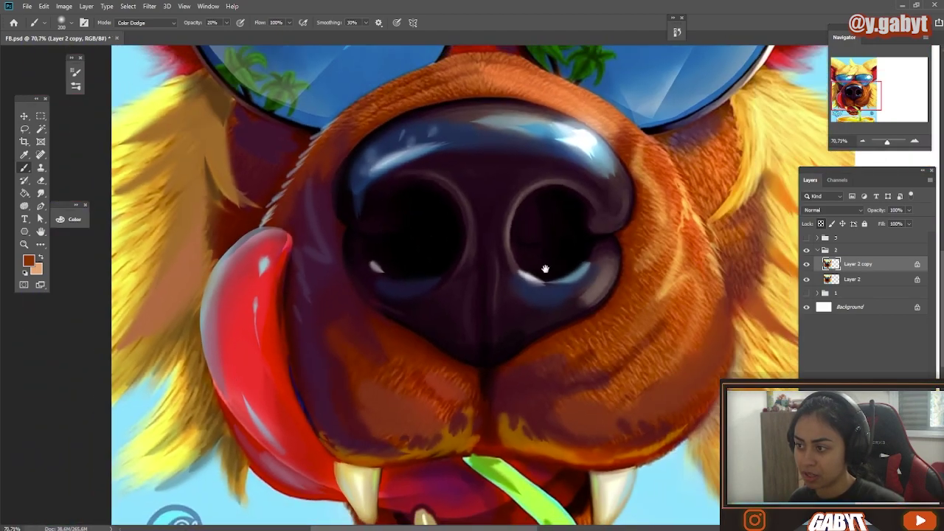
left_click_drag(628, 276, 606, 277)
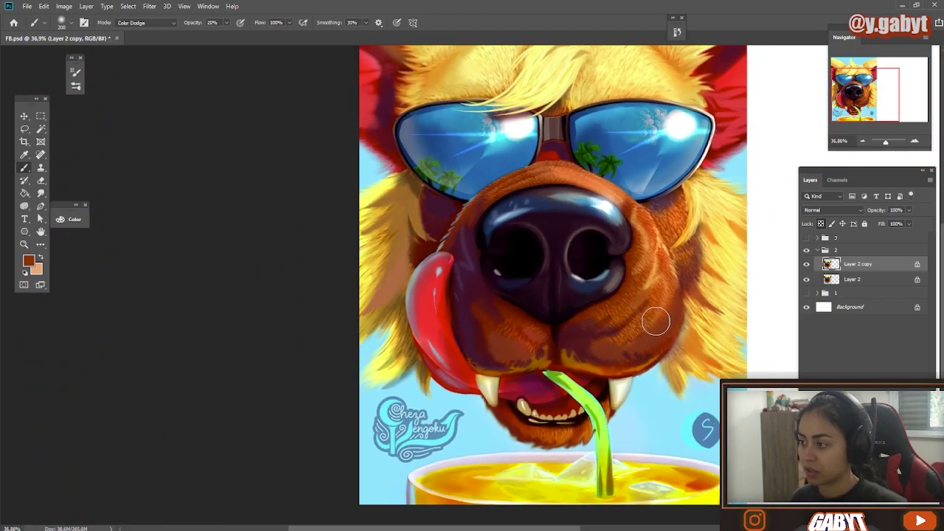
scroll(561, 258, "up", 3)
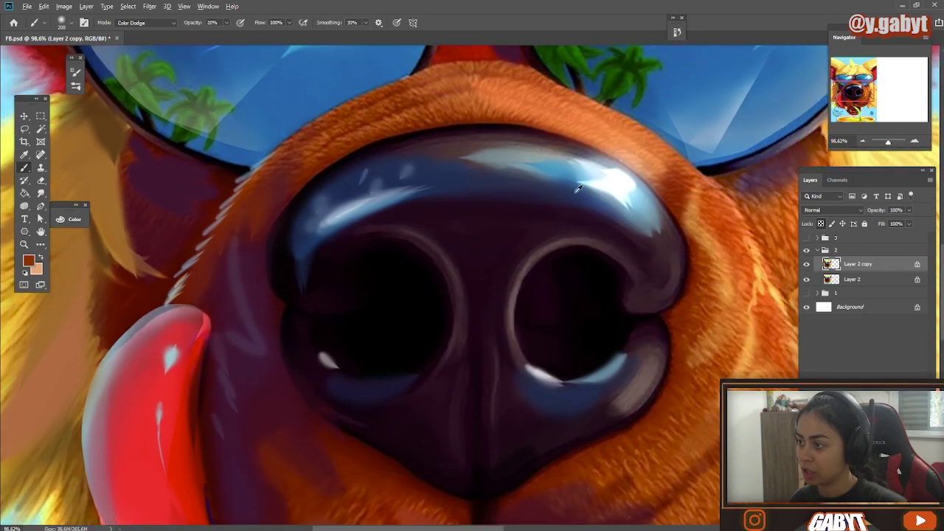
scroll(613, 259, "down", 3)
scroll(592, 283, "up", 4)
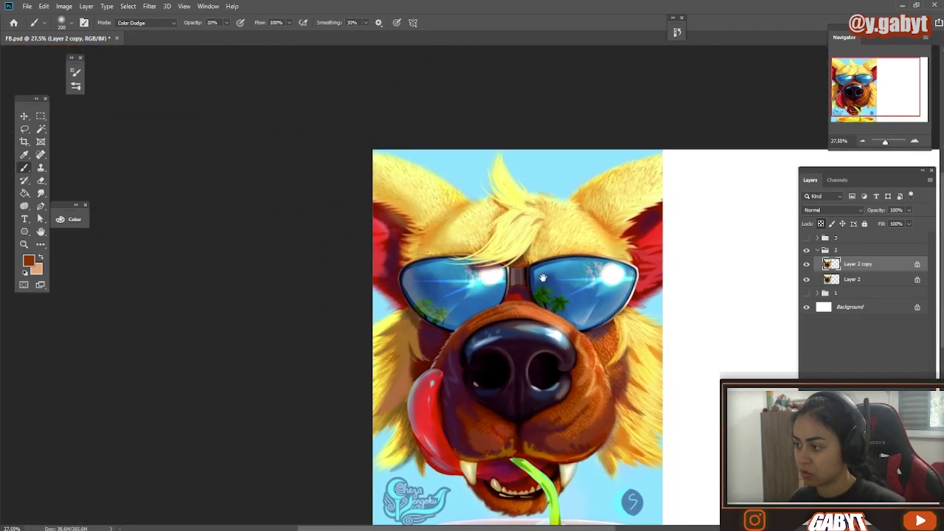
scroll(592, 283, "down", 2)
scroll(490, 290, "up", 2)
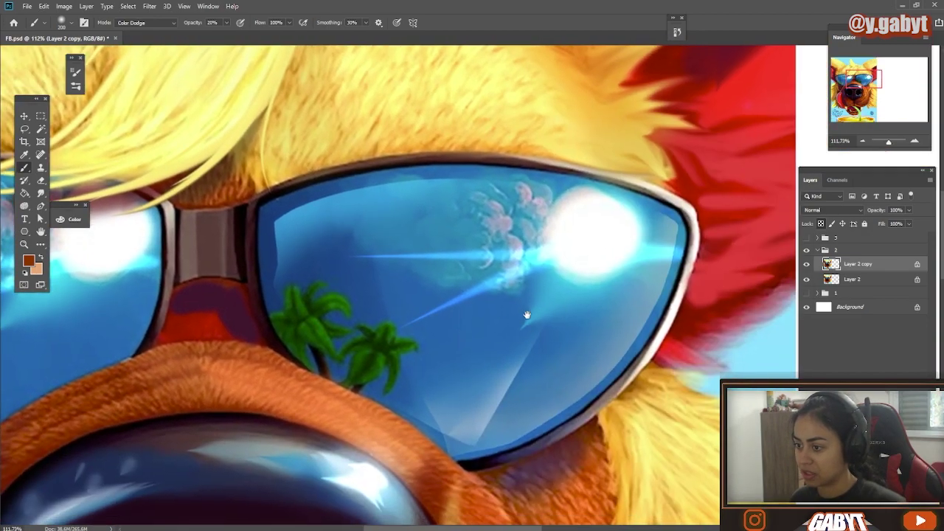
scroll(527, 315, "down", 3)
scroll(491, 200, "up", 2)
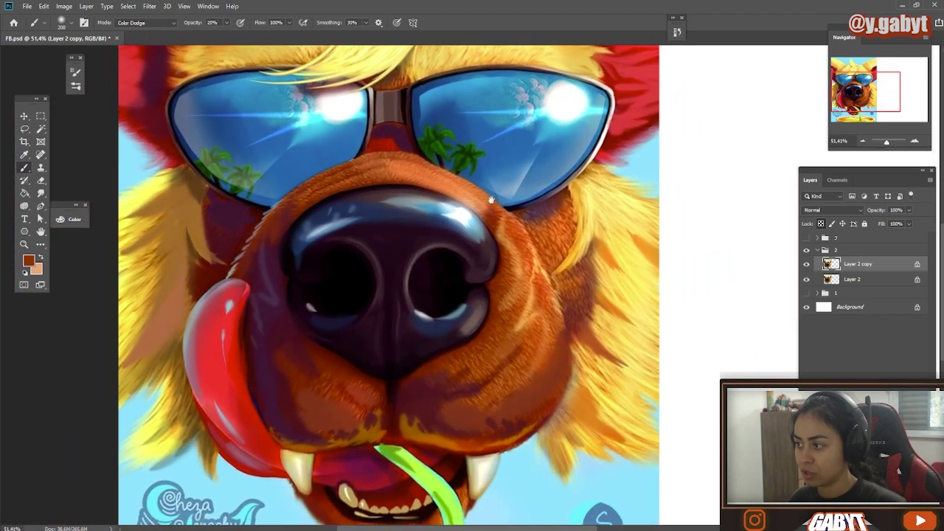
scroll(492, 200, "down", 3)
scroll(457, 321, "up", 2)
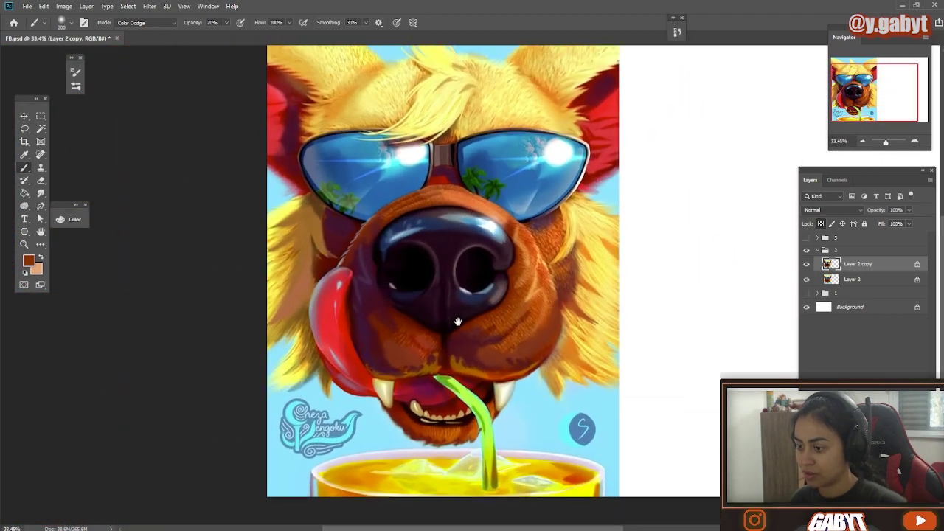
left_click_drag(458, 321, 481, 338)
scroll(504, 337, "down", 3)
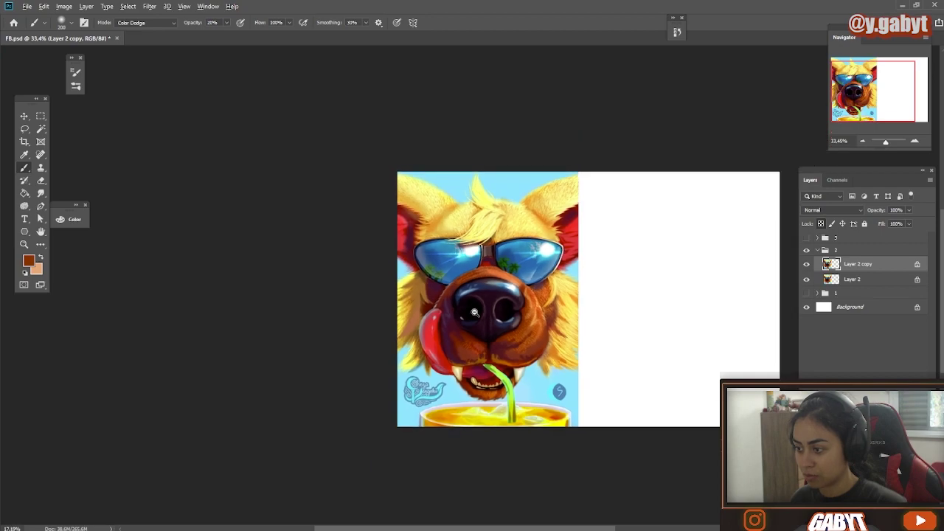
scroll(546, 317, "up", 1)
scroll(578, 303, "down", 3)
left_click_drag(579, 304, 778, 303)
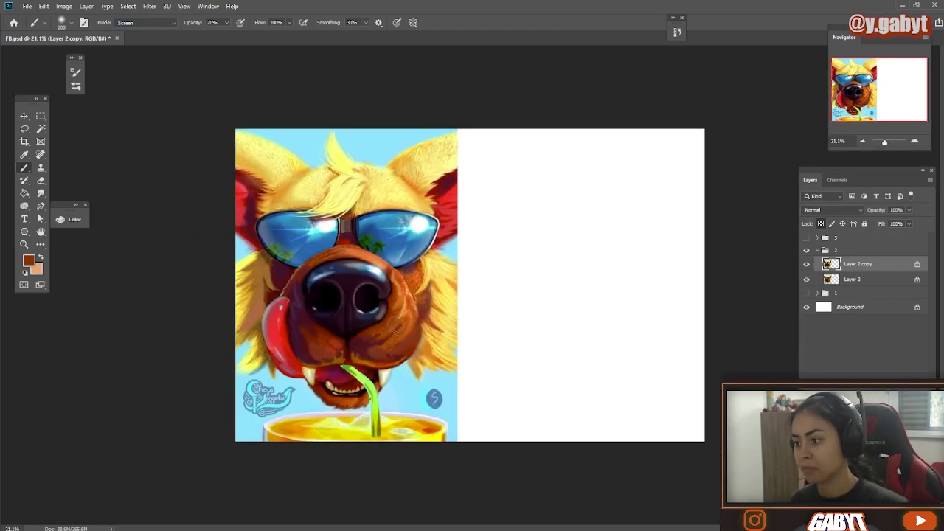
- Brush a blue glow over the tongue and sunglasses with a size 800 Screen brush, raising its opacity to 70%
left_click(388, 325, "alt")
left_click(318, 280)
key("ctrl+z")
scroll(310, 472, "up", 2)
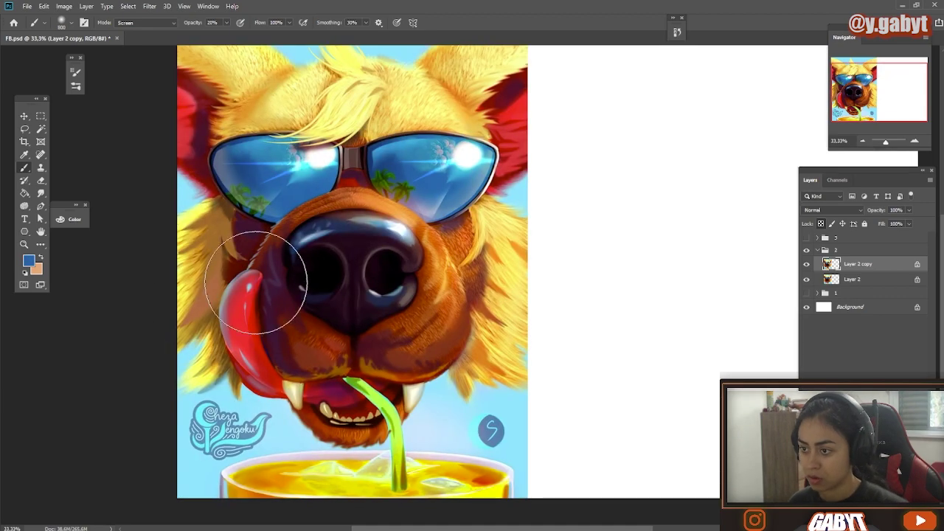
left_click_drag(257, 282, 233, 288)
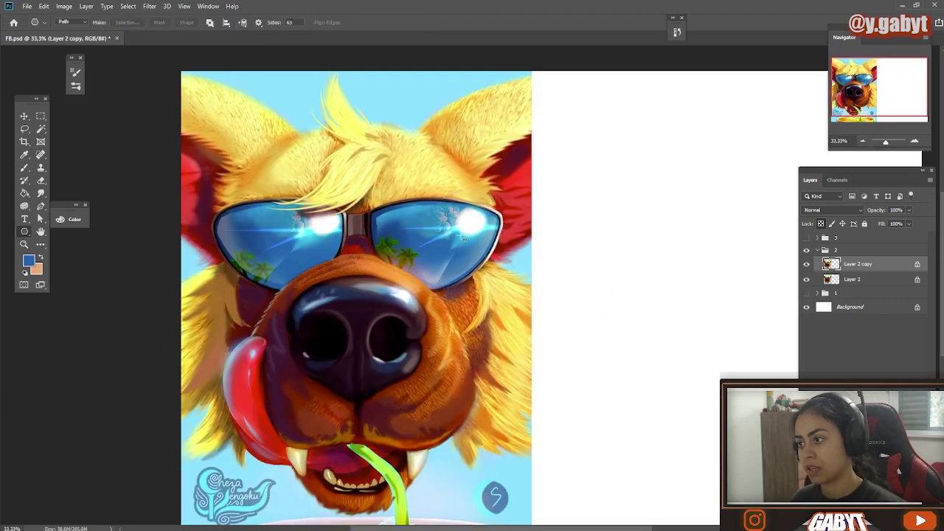
key("b")
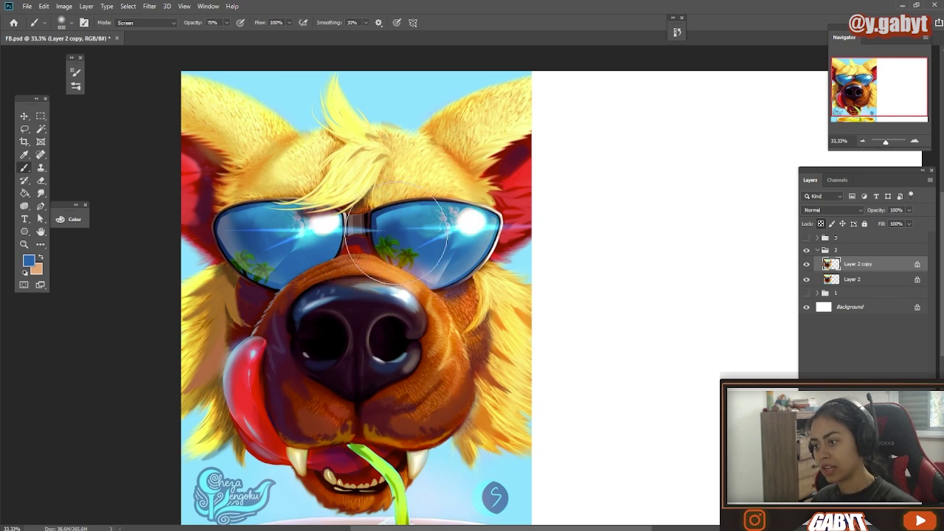
scroll(396, 235, "down", 5)
scroll(257, 234, "up", 4)
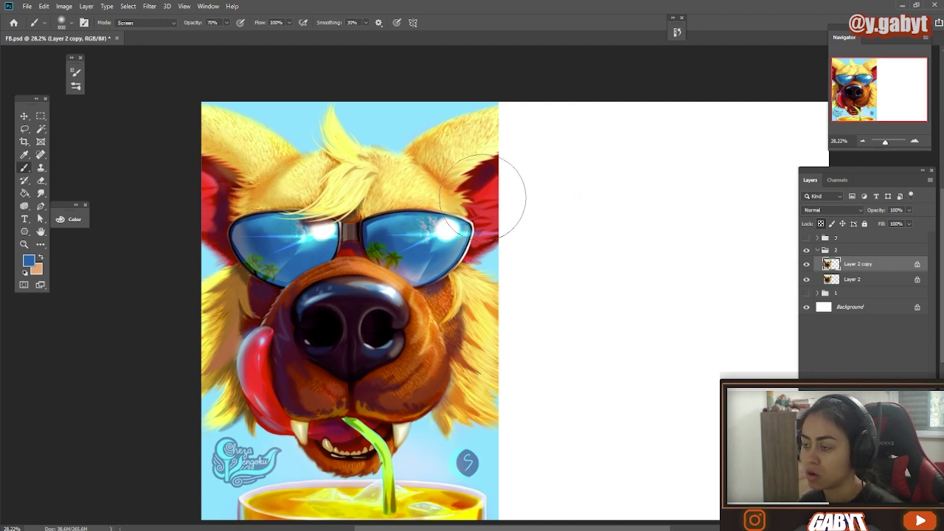
- Brush sampled yellow and orange-red glows over the dog in Screen mode, the orange-red at size 1800 and 20% opacity
left_click(425, 189, "alt")
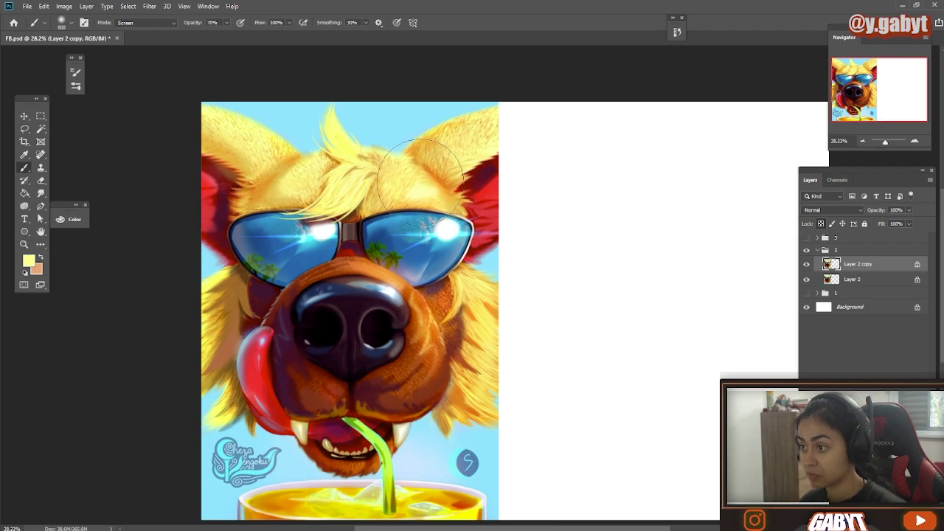
mouse_move(321, 298)
left_mouse_down()
mouse_move(266, 275)
mouse_move(296, 289)
left_mouse_up()
left_click(404, 358, "alt")
key("bracketright")
key("bracketright")
key("bracketright")
key("bracketright")
key("2")
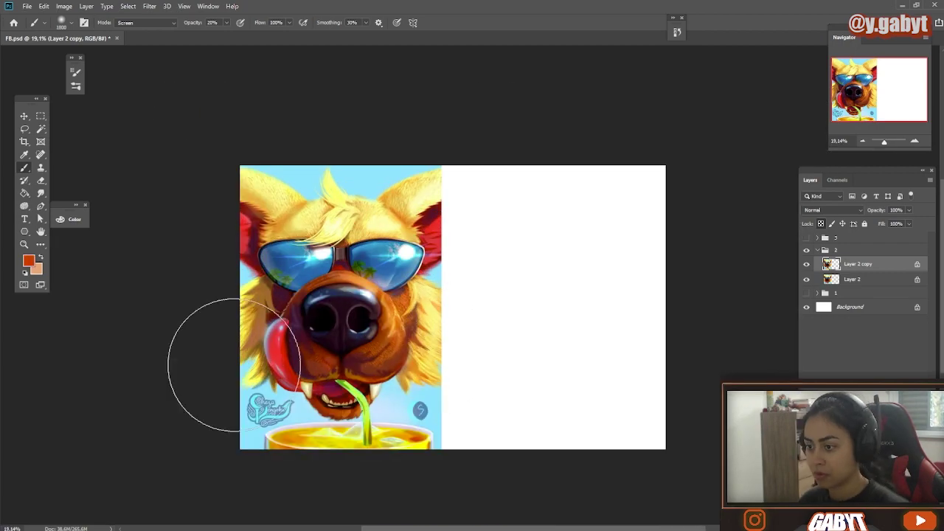
left_click_drag(391, 363, 373, 357)
scroll(374, 357, "up", 2)
- Compare the finished dog painting with the original by hiding and showing Layer 2 copy
left_click(806, 263)
left_click(806, 263)
left_click(806, 263)
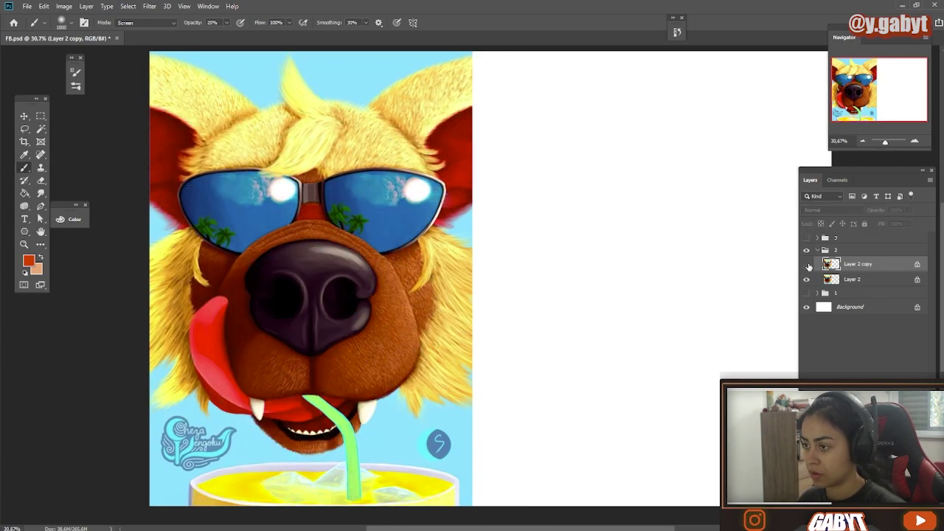
left_click(806, 263)
left_click(807, 264)
left_click(807, 264)
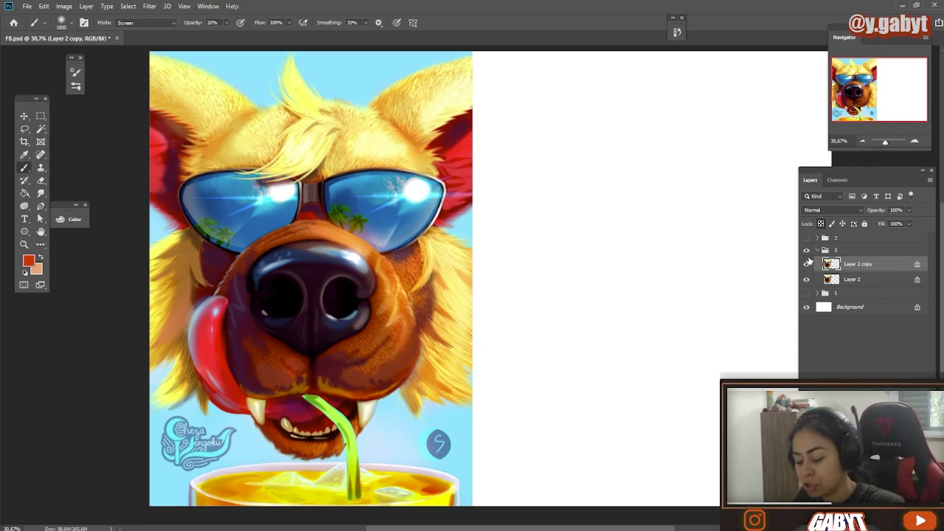
left_click(807, 265)
left_click(807, 265)
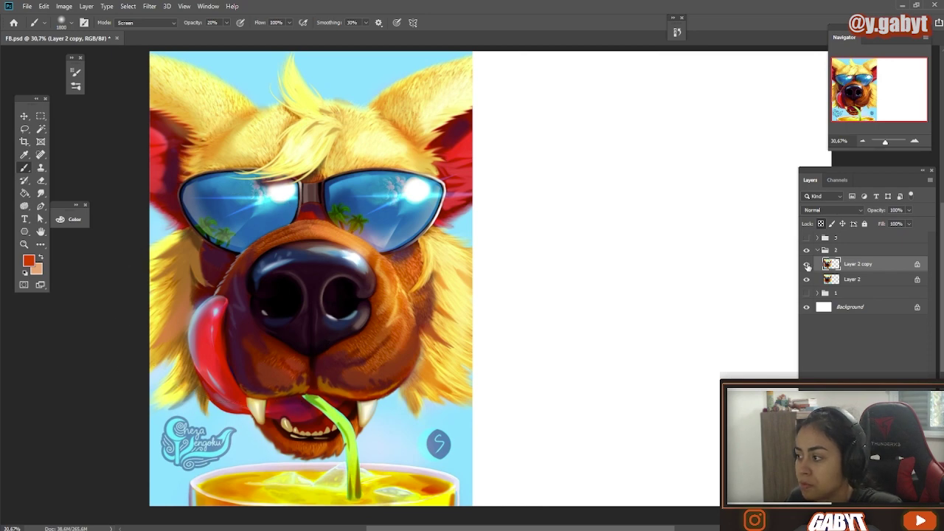
left_click(807, 265)
left_click(807, 264)
mouse_move(642, 350)
left_mouse_down()
mouse_move(614, 346)
mouse_move(642, 356)
left_mouse_up()
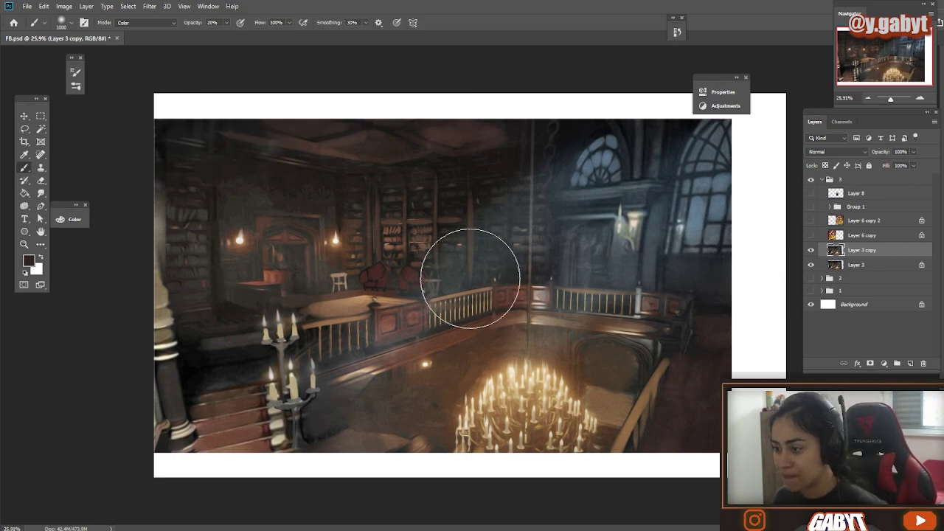
- Outline the dim bookshelf area in white on Layer 3 copy with a size 250 Normal brush, and undo the marks
mouse_move(562, 342)
left_mouse_down()
mouse_move(528, 329)
mouse_move(509, 333)
mouse_move(531, 355)
mouse_move(494, 341)
mouse_move(531, 340)
mouse_move(517, 336)
left_mouse_up()
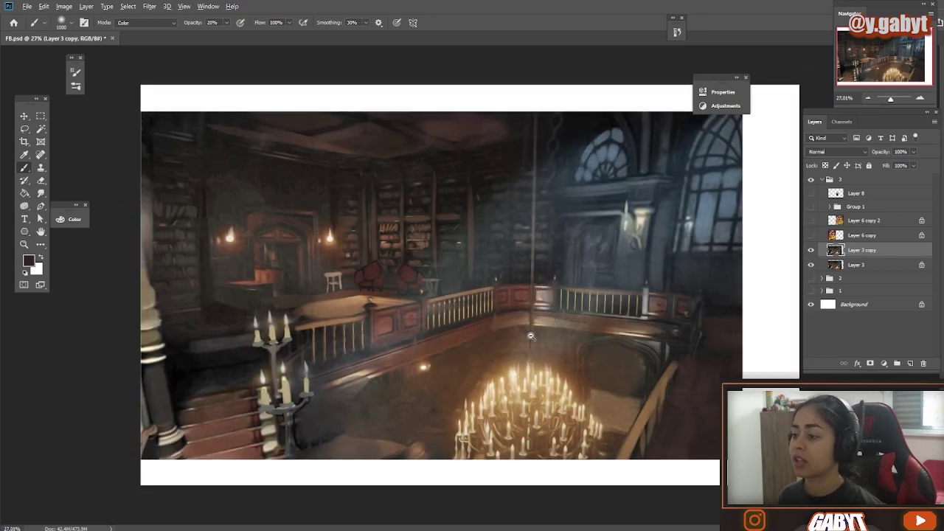
key("ctrl+minus")
key("ctrl+minus")
key("ctrl+minus")
key("ctrl+minus")
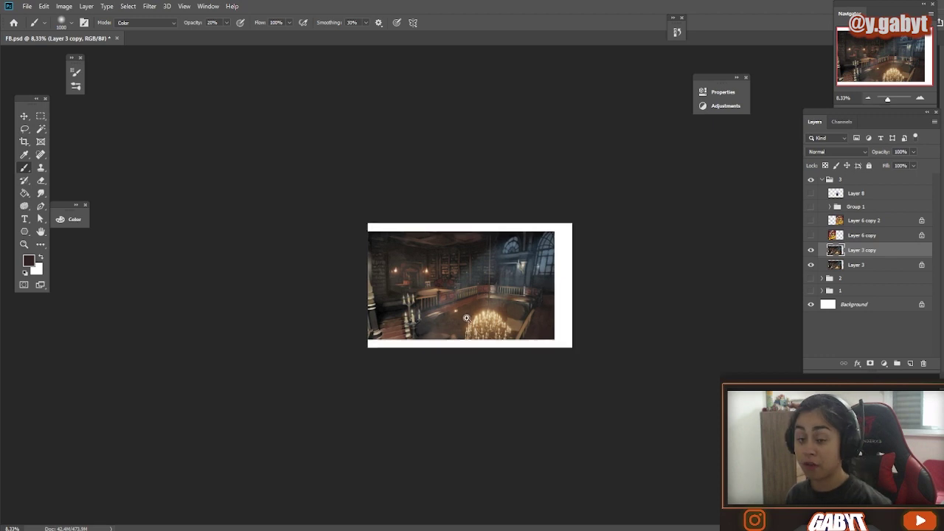
key("ctrl+plus")
left_click_drag(474, 227, 477, 298)
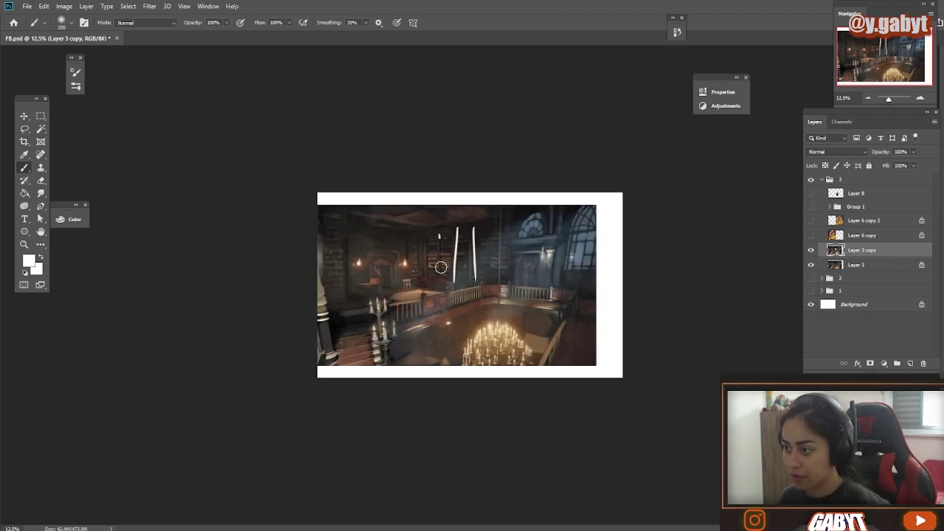
key("ctrl+z")
key("ctrl+z")
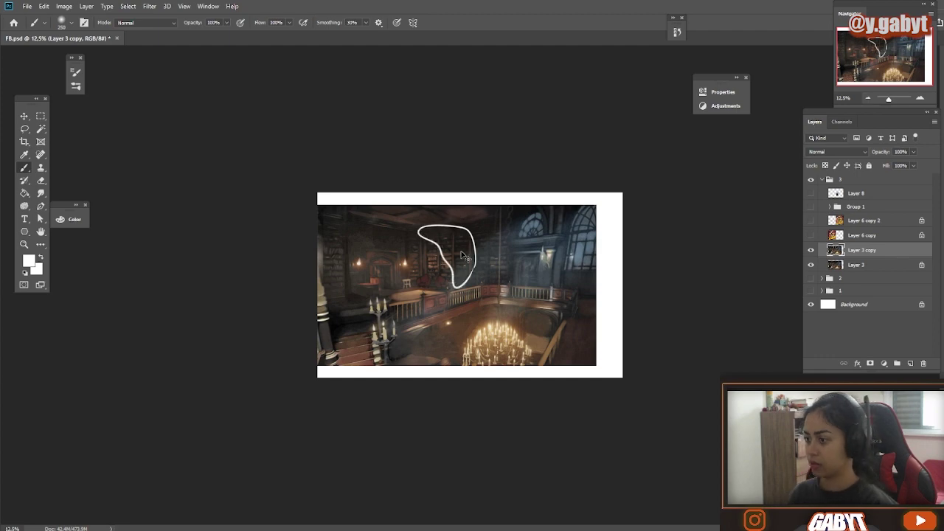
key("ctrl+z")
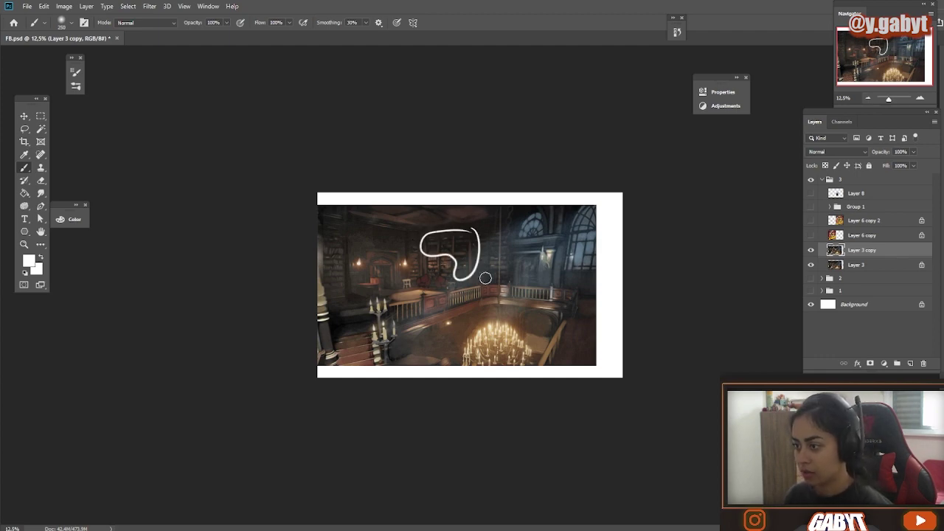
scroll(463, 261, "up", 5)
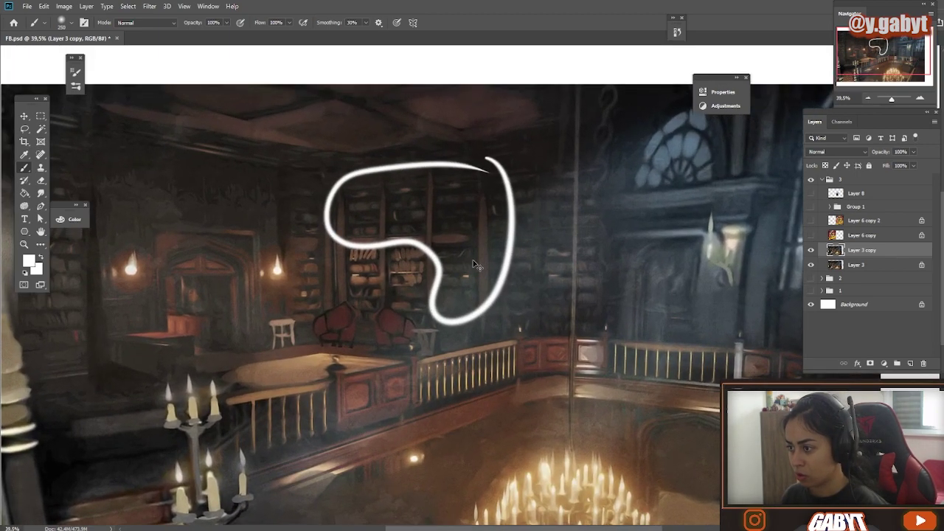
key("ctrl+z")
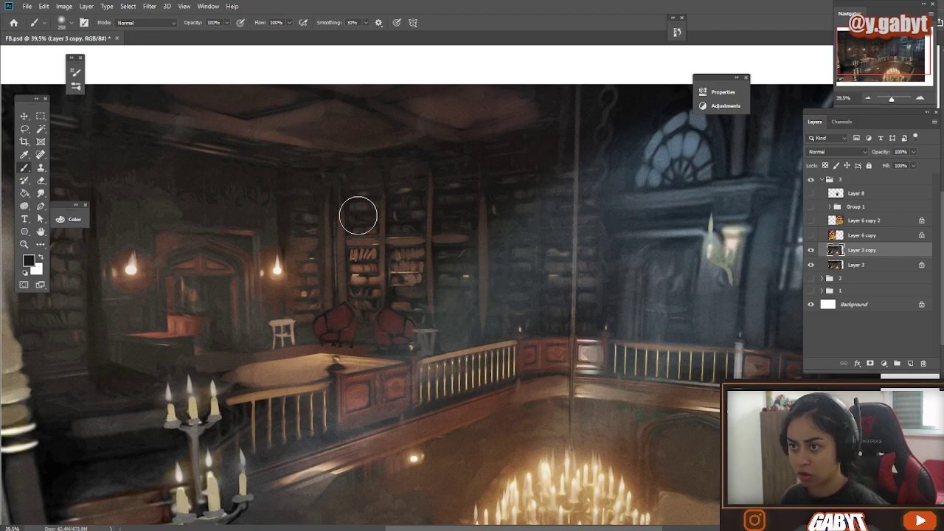
- Darken the bookshelves with a sampled near-black Normal brush at size 1000 and 30% opacity
key("F5")
key("F5")
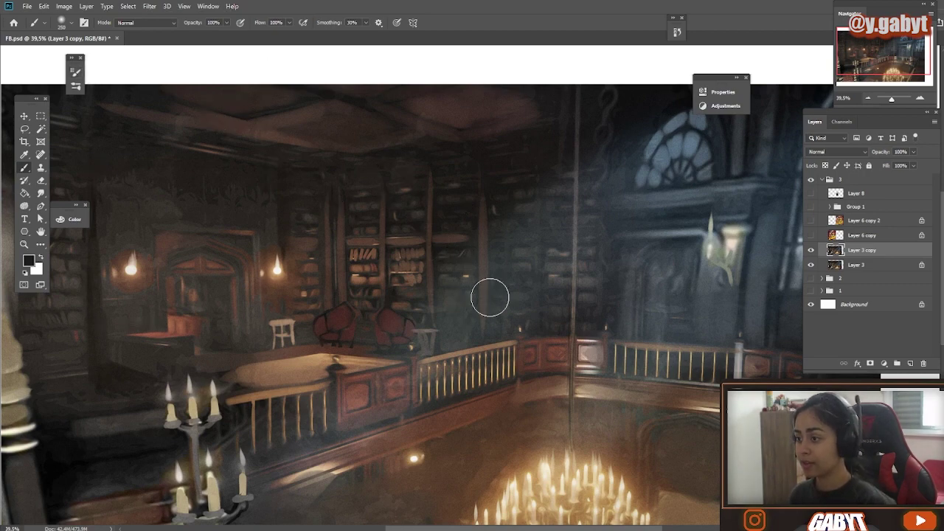
key("bracketright")
key("bracketright")
key("bracketright")
key("bracketright")
key("bracketright")
key("bracketright")
key("bracketright")
key("bracketright")
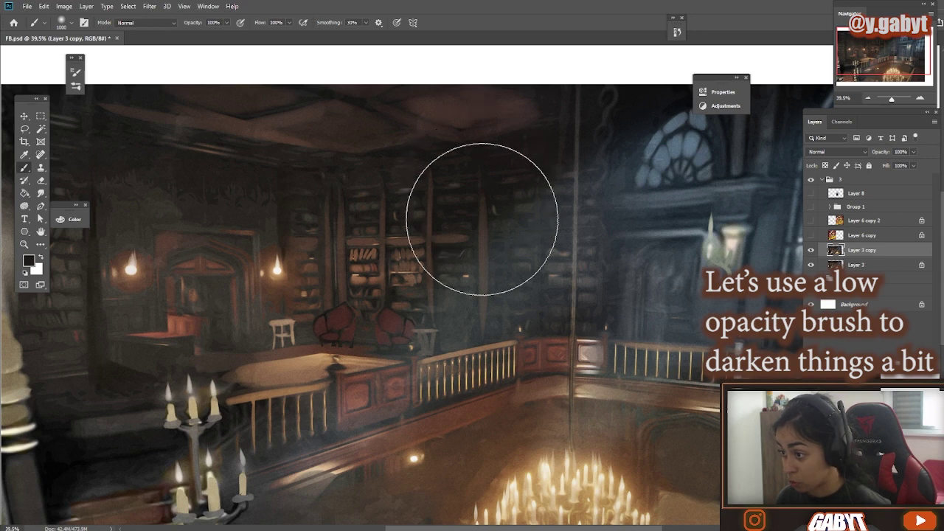
key("3")
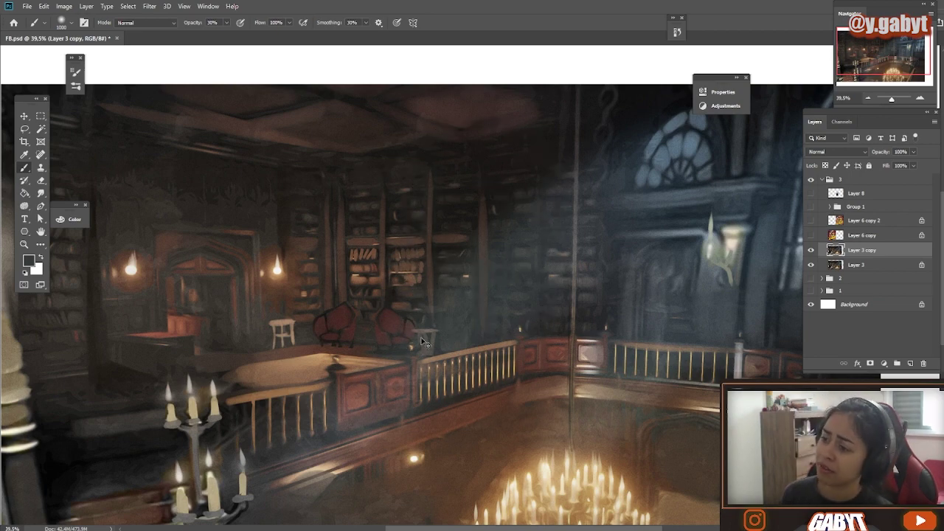
- Paint a light brown vertical bookshelf post with a dark brown shaded edge, using a size 100 brush at 100% opacity
scroll(406, 262, "up", 3)
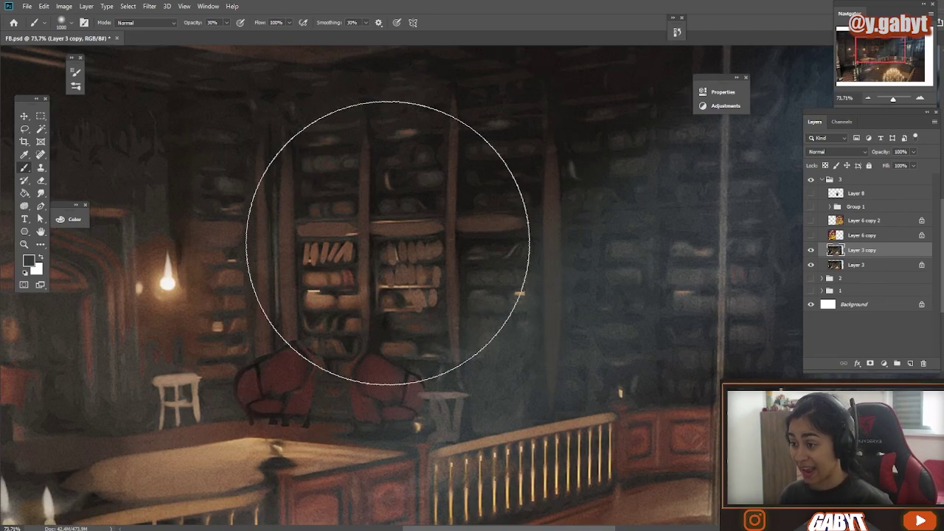
key("bracketleft")
key("bracketleft")
key("bracketleft")
key("bracketleft")
key("bracketleft")
key("bracketleft")
key("bracketleft")
key("bracketleft")
key("bracketleft")
key("bracketleft")
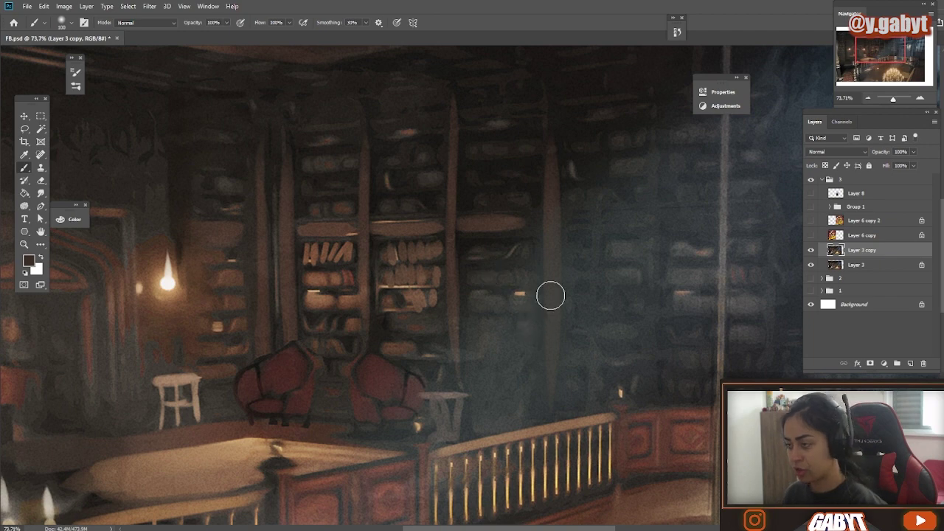
left_click_drag(594, 72, 595, 185)
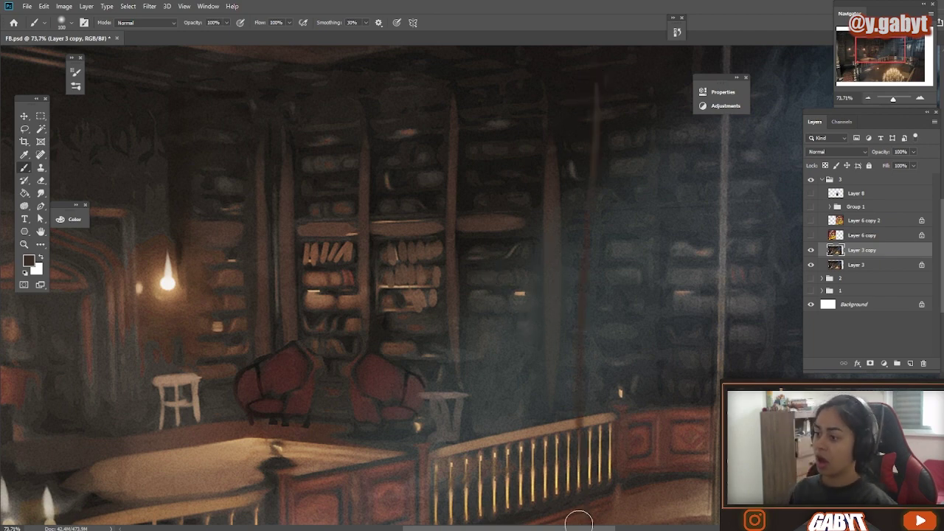
key("ctrl+z")
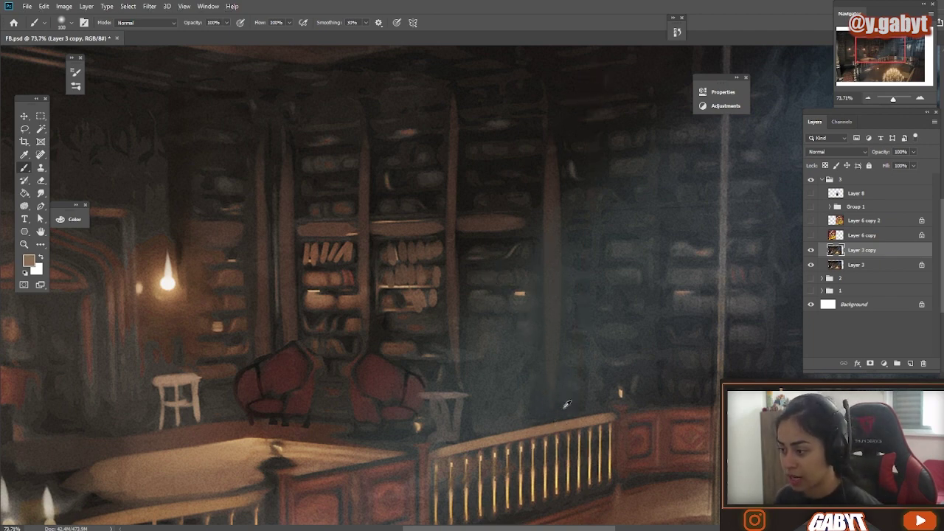
left_click_drag(553, 410, 597, 112)
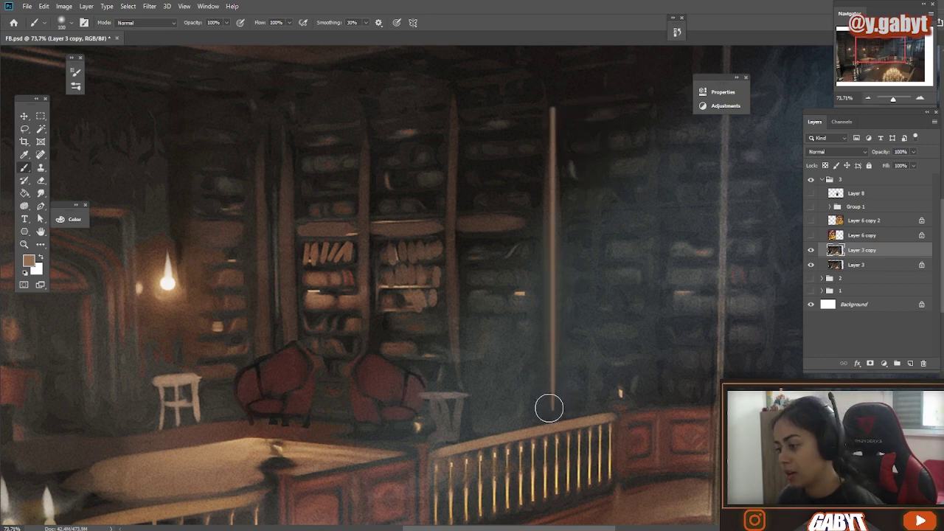
left_click_drag(550, 408, 591, 125)
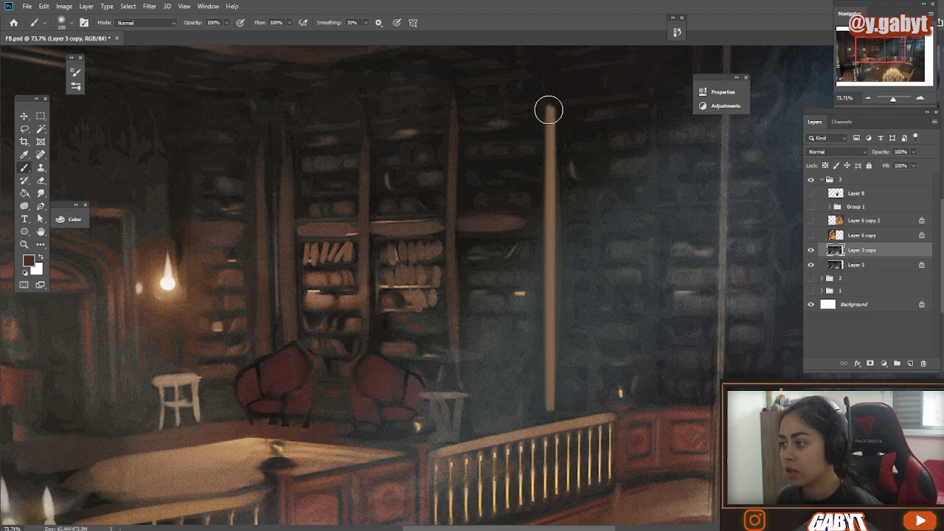
left_click_drag(549, 110, 590, 415)
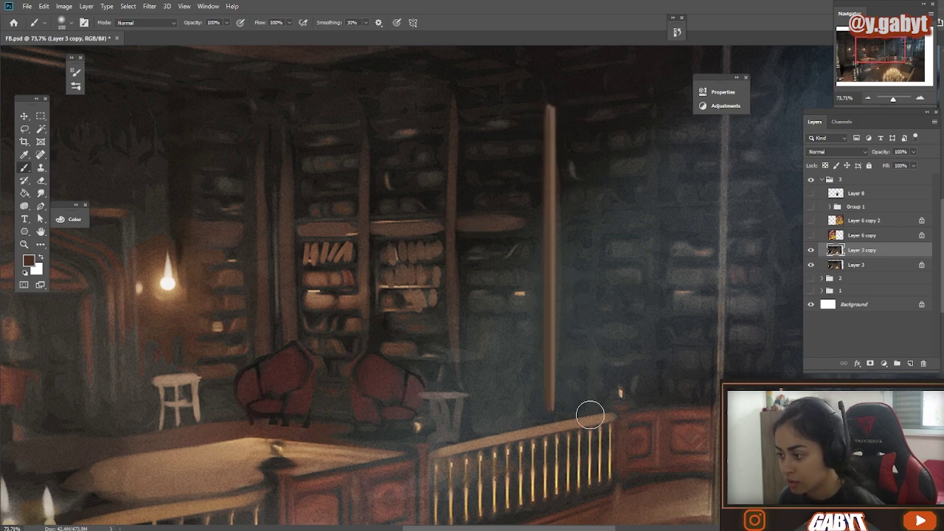
- Blend the new post into the shadowed bookshelves with sampled dark tones at brush size 600 and 20% opacity
key("bracketright")
key("bracketright")
key("bracketright")
key("bracketright")
key("bracketright")
key("bracketright")
key("bracketright")
key("bracketright")
key("bracketright")
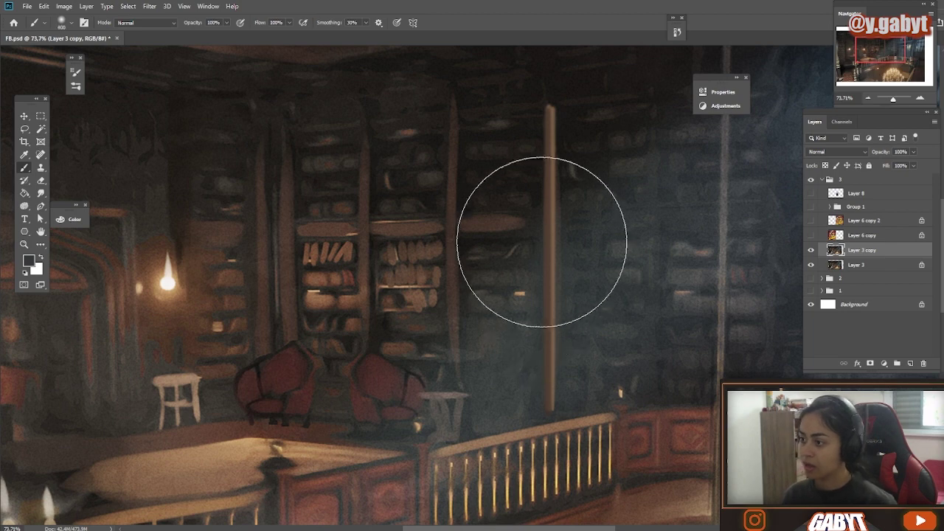
key("2")
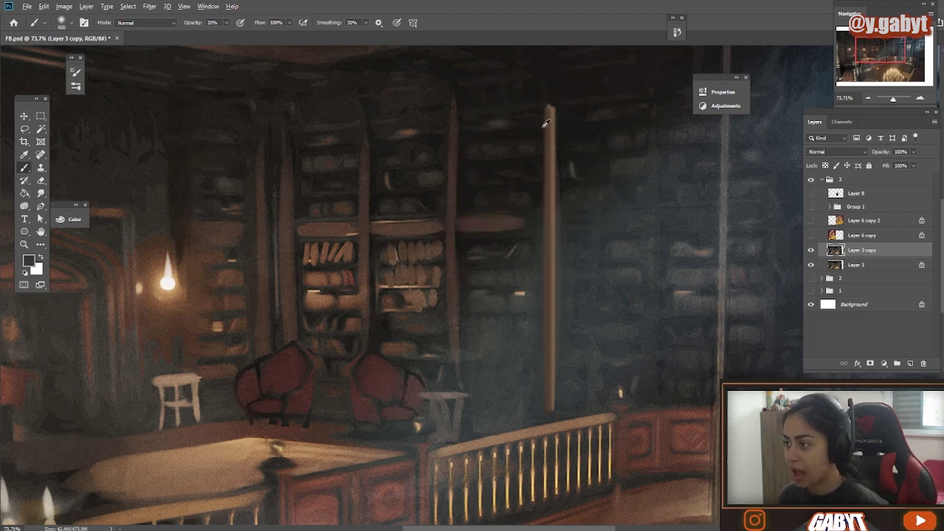
left_click(546, 123, "alt")
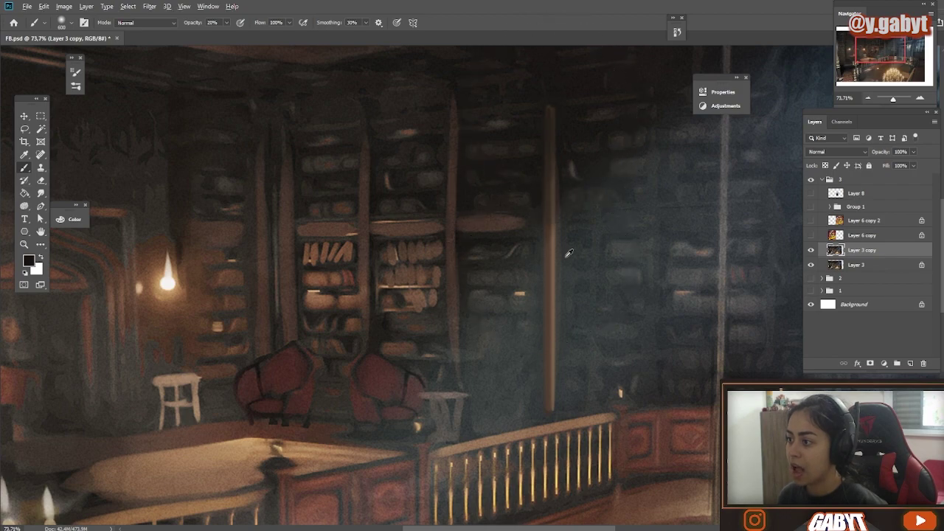
scroll(551, 407, "down", 2)
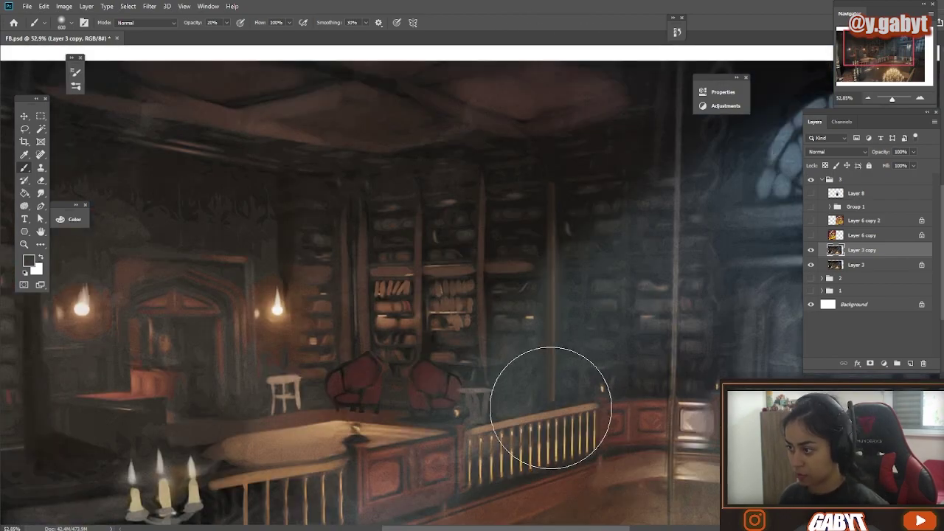
- Compare the repainted bookshelves with the original by hiding and showing Layer 3 copy
left_click(825, 241)
scroll(622, 278, "up", 4)
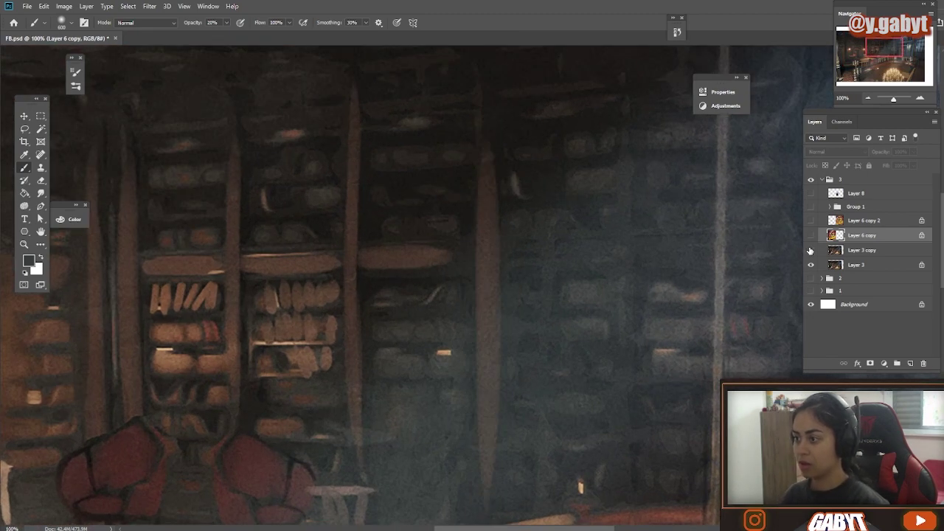
left_click(811, 251)
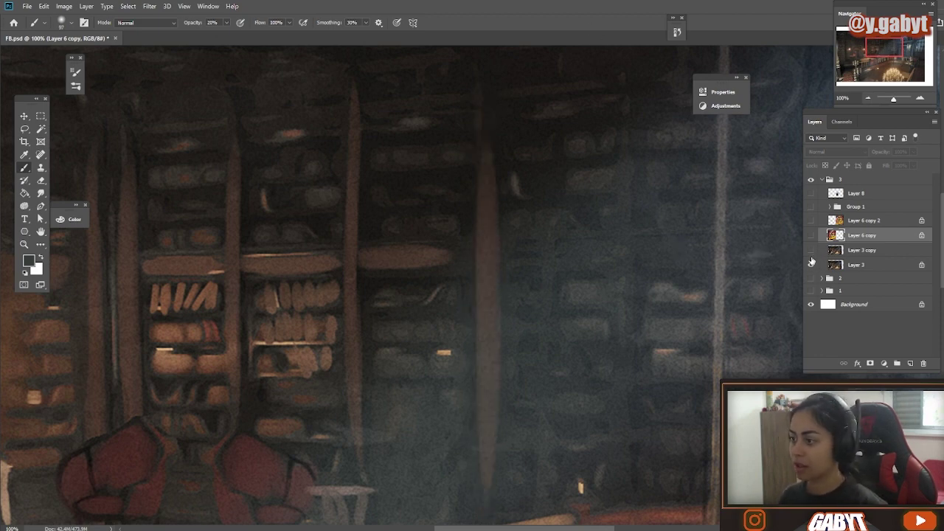
left_click_drag(624, 282, 514, 276)
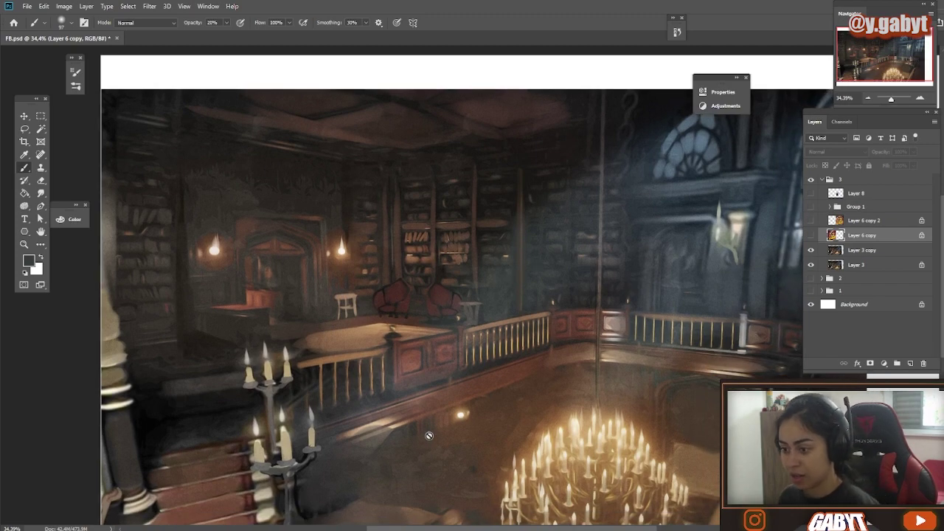
- Make Layer 3 copy active again and set the brush to size 200 and 100% opacity, with a beige sampled from the candles
left_click_drag(429, 436, 529, 305)
scroll(421, 322, "up", 4)
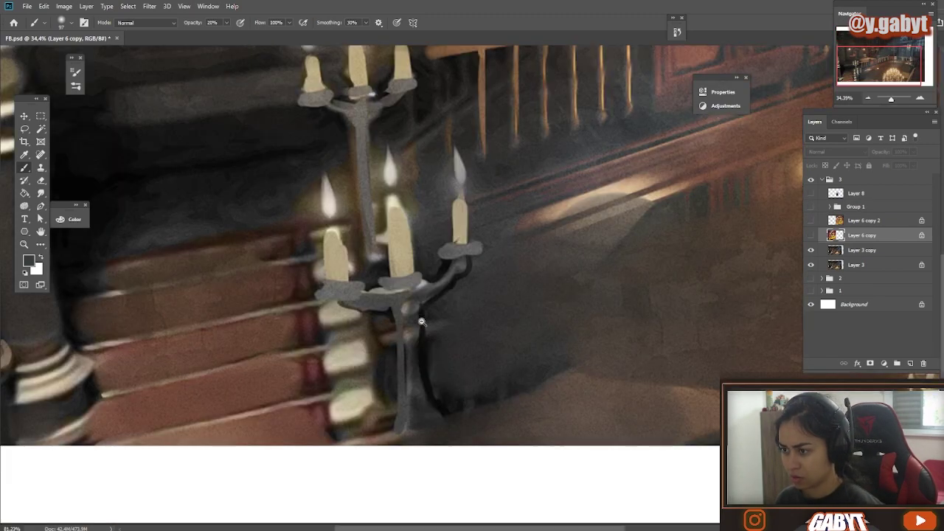
scroll(421, 322, "down", 1)
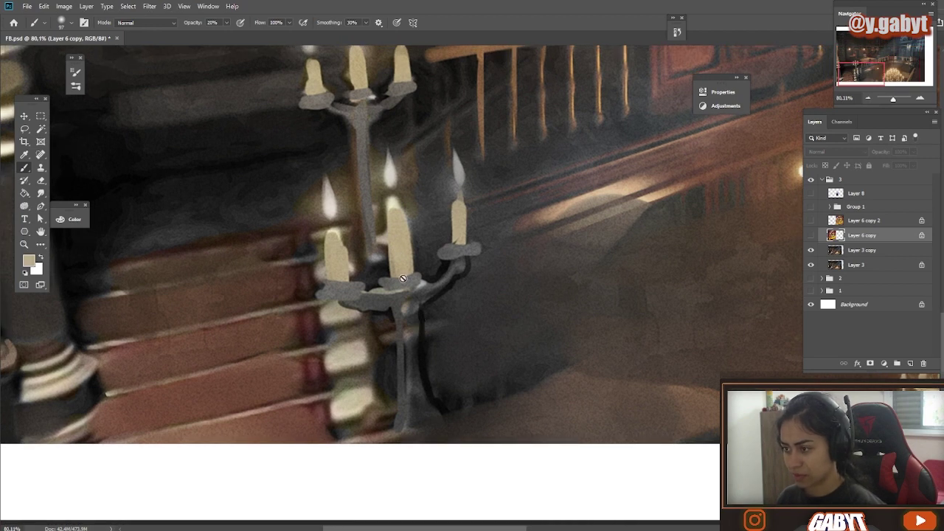
left_click(853, 252)
key("0")
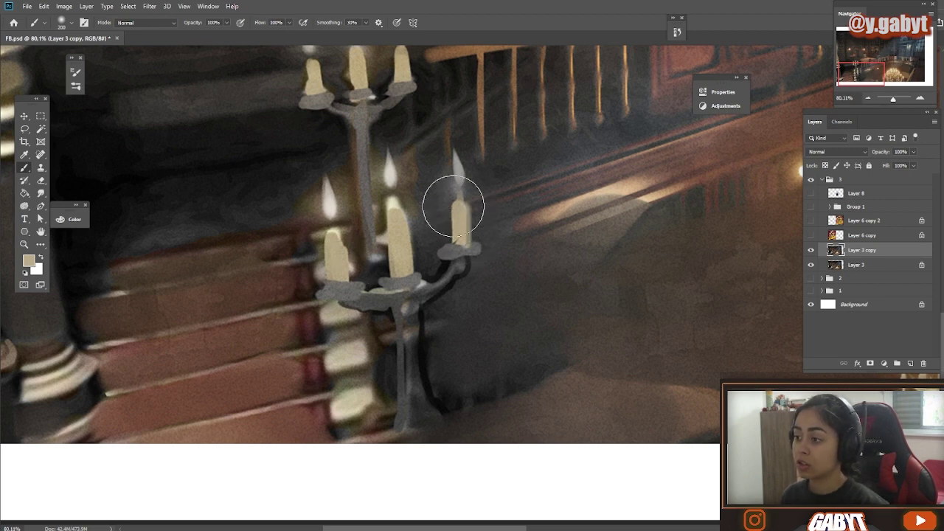
- Mark the lower floor and the wall under the balcony with beige strokes, and undo them
scroll(510, 339, "down", 3)
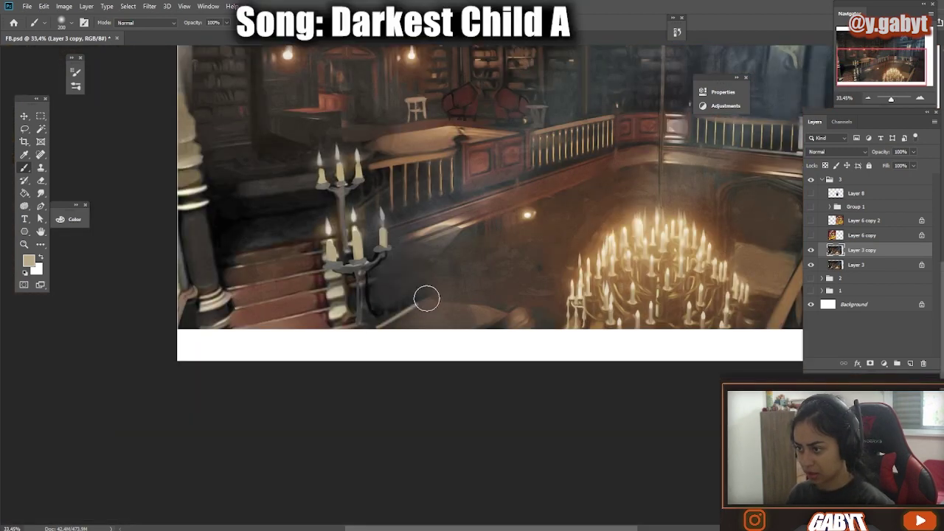
key("z")
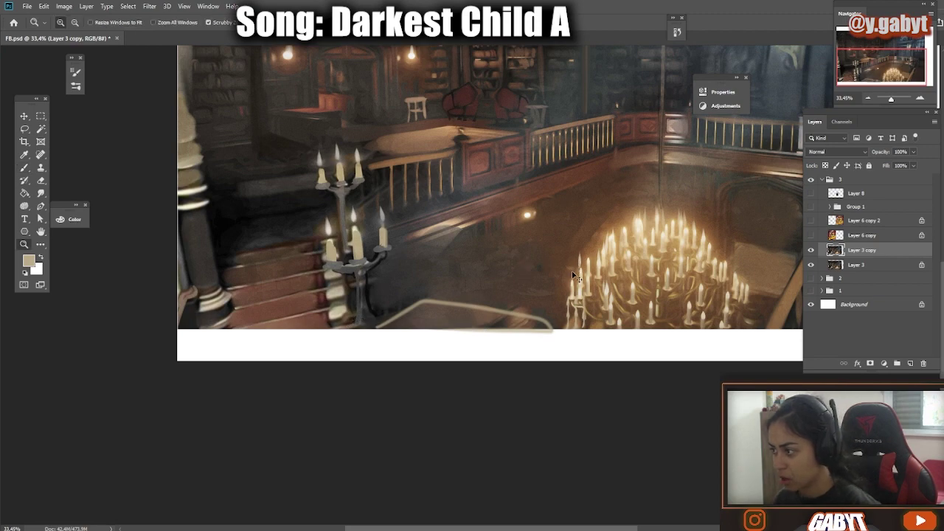
key("ctrl+z")
left_click_drag(572, 276, 441, 322)
key("b")
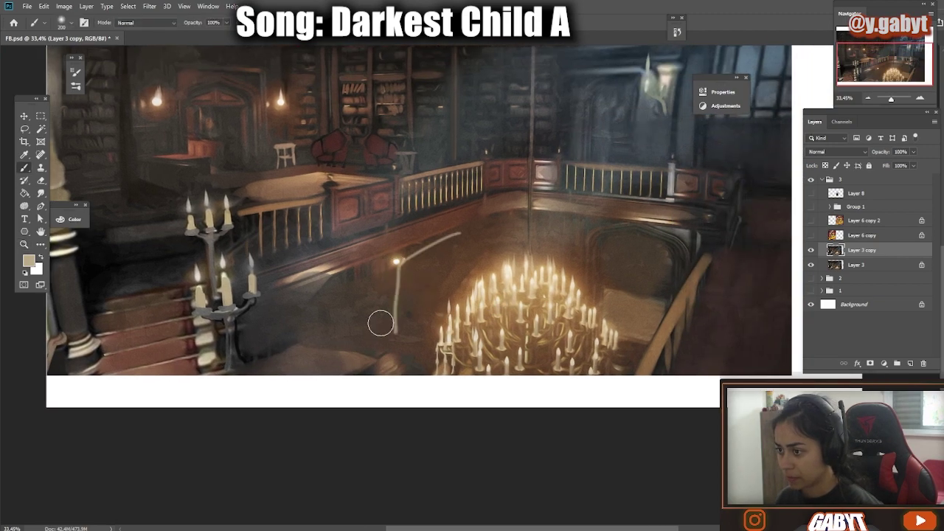
key("ctrl+z")
- Paint reddish-brown vertical posts on the lower wall under the balcony beside the small lamp, with colours sampled from the area
scroll(380, 316, "up", 4)
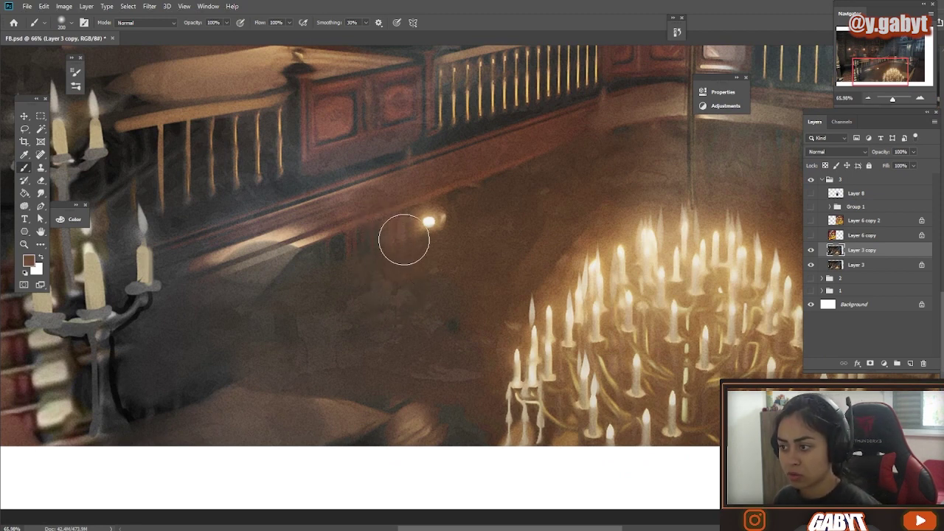
left_click_drag(404, 240, 402, 329)
left_click(389, 237, "alt")
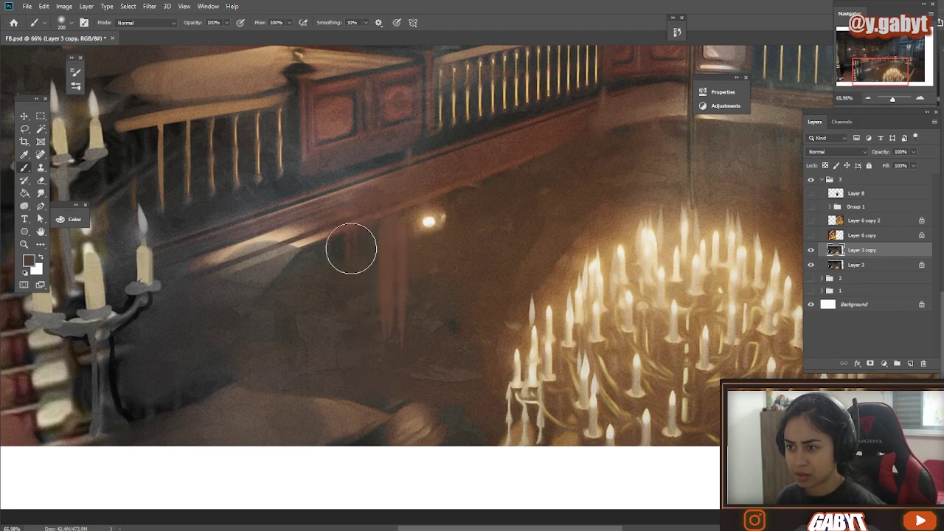
left_click_drag(361, 223, 694, 360)
left_click_drag(339, 189, 314, 424)
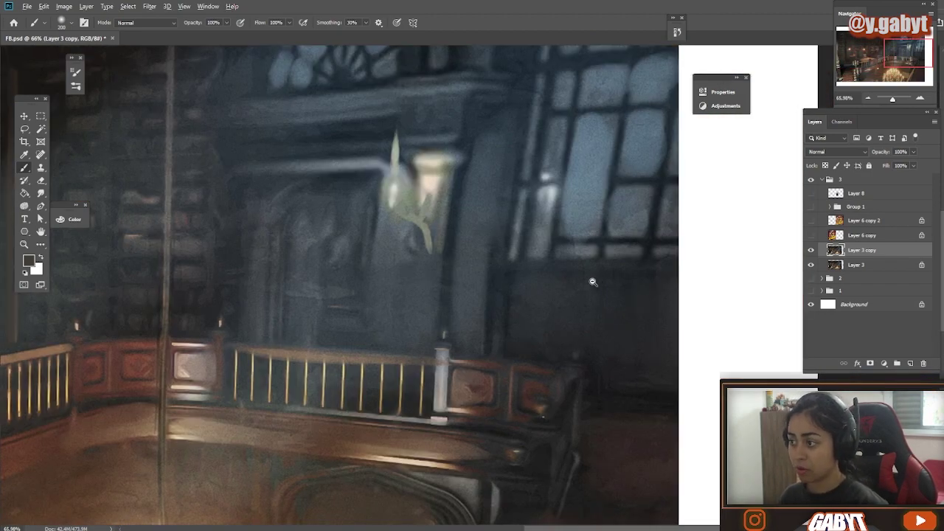
- Extend the row of brown vertical wall panels on both sides of the small lamp beneath the balcony
mouse_move(594, 283)
left_mouse_down()
mouse_move(513, 291)
mouse_move(587, 296)
left_mouse_up()
left_click_drag(147, 472, 605, 194)
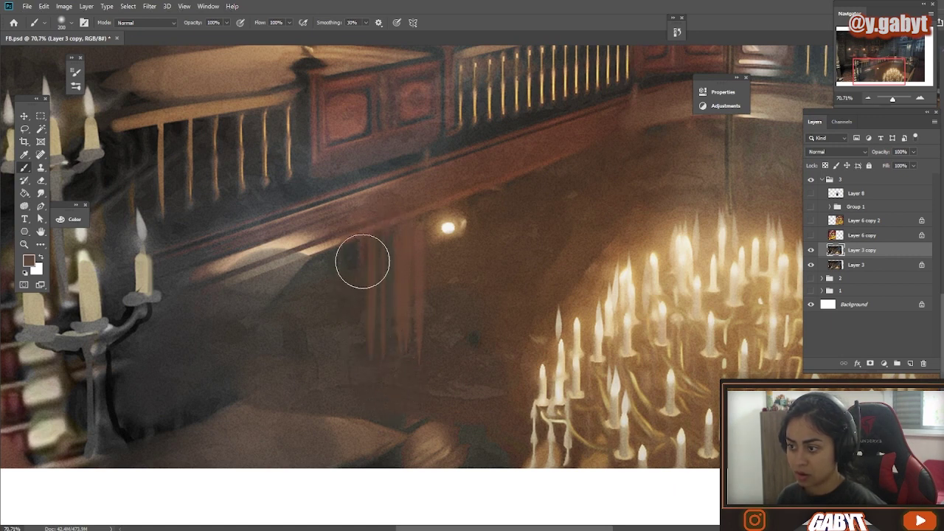
left_click_drag(363, 238, 363, 353)
mouse_move(343, 251)
left_mouse_down()
mouse_move(335, 389)
mouse_move(329, 284)
mouse_move(333, 256)
mouse_move(333, 376)
left_mouse_up()
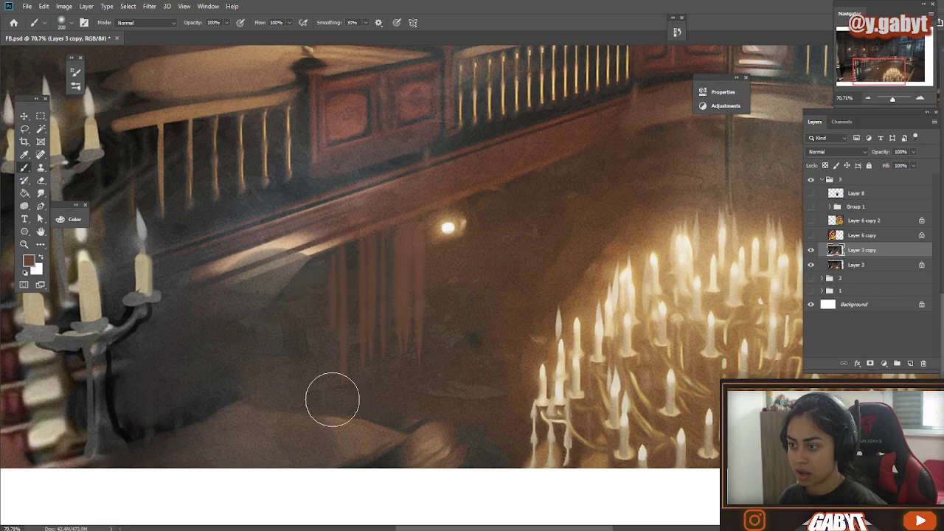
left_click_drag(488, 207, 481, 338)
mouse_move(478, 446)
left_mouse_down()
mouse_move(460, 316)
mouse_move(461, 414)
left_mouse_up()
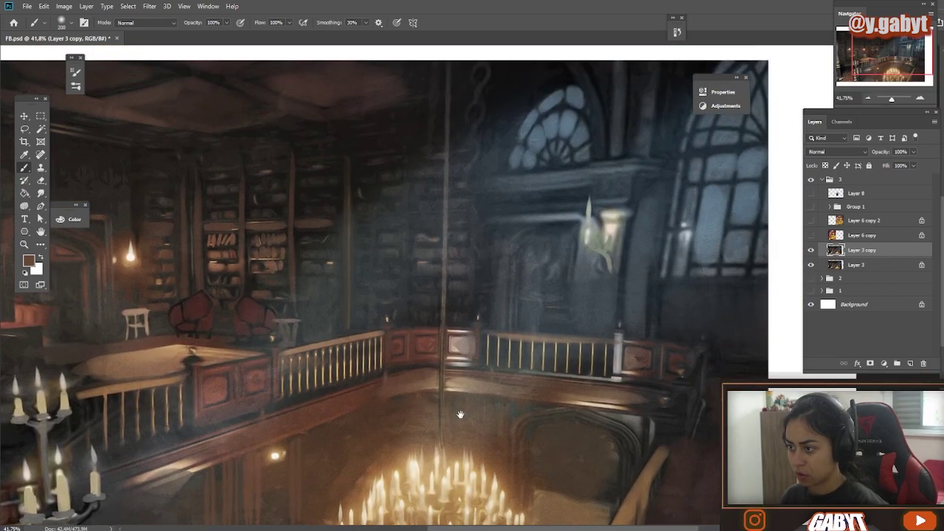
- Brush blue sampled from the tall window over its upper panes at brush size 300
left_click(714, 217, "alt")
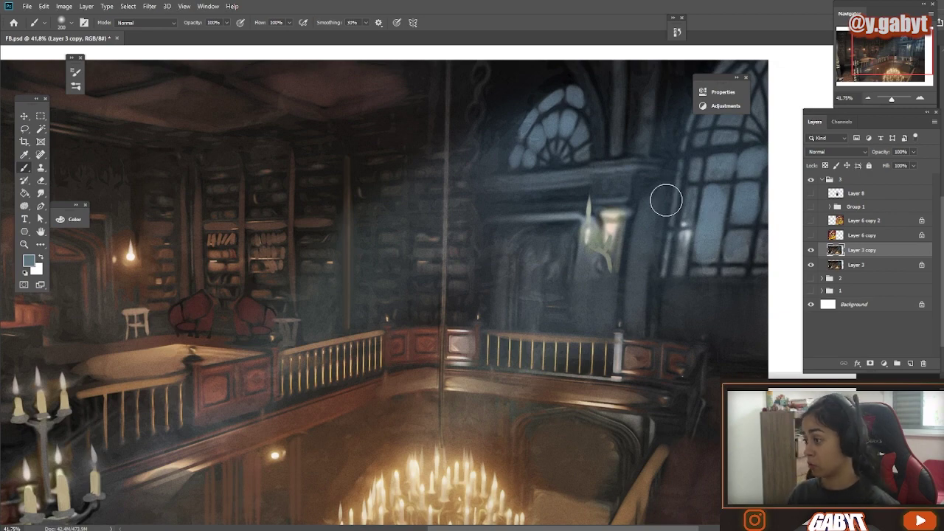
key("bracketright")
key("bracketright")
key("bracketright")
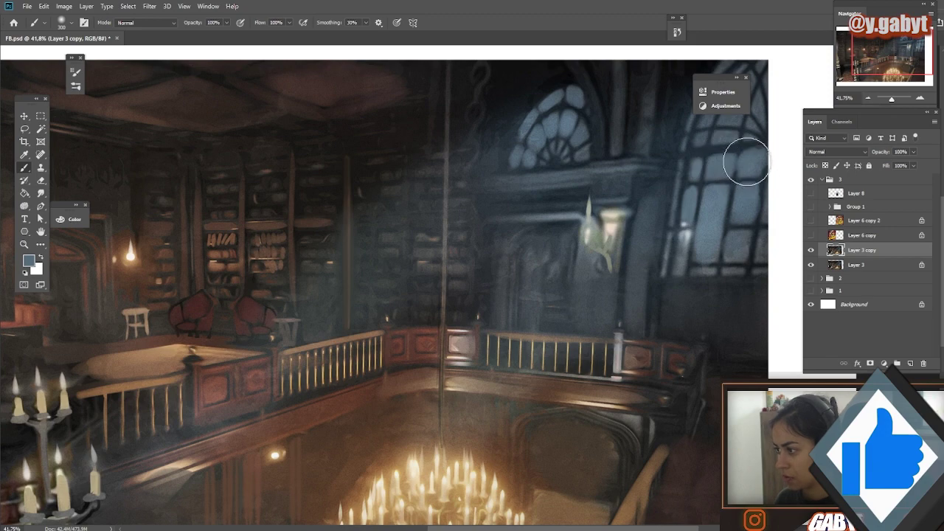
left_click(738, 148, "alt")
left_click_drag(739, 150, 729, 192)
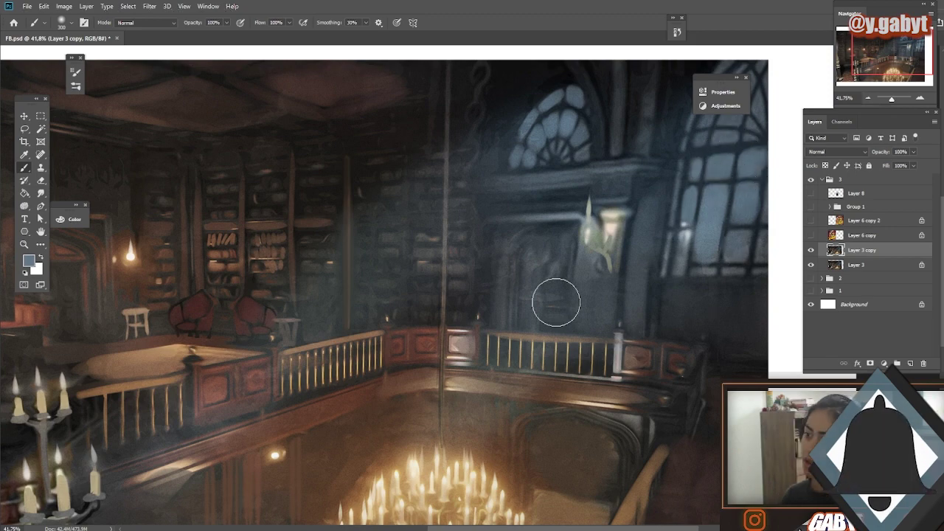
- Draw a thin blue highlight down the chandelier's hanging cord at brush size 80, redoing the first stroke
key("bracketleft")
key("bracketleft")
key("bracketleft")
key("bracketleft")
key("bracketleft")
key("bracketleft")
key("bracketleft")
left_click_drag(451, 67, 452, 324)
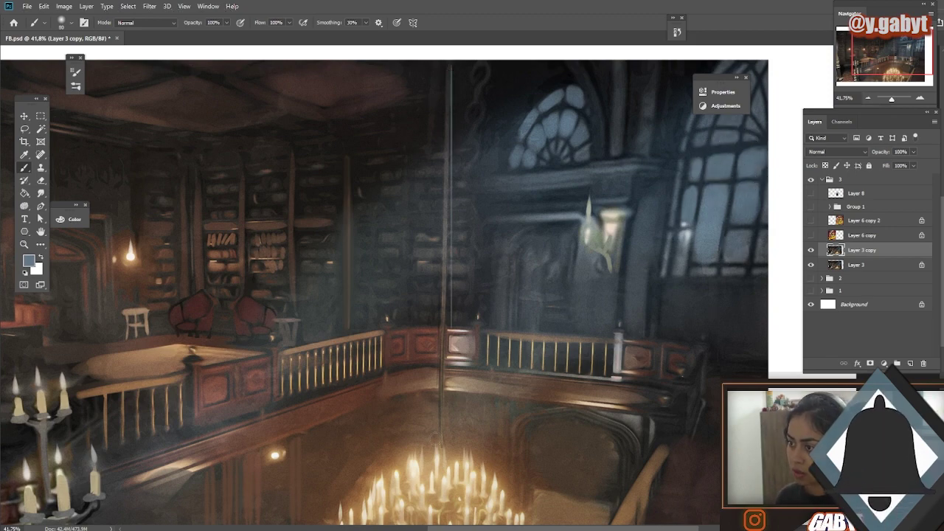
key("ctrl+z")
key("bracketleft")
left_click_drag(450, 66, 446, 259)
scroll(439, 214, "down", 2)
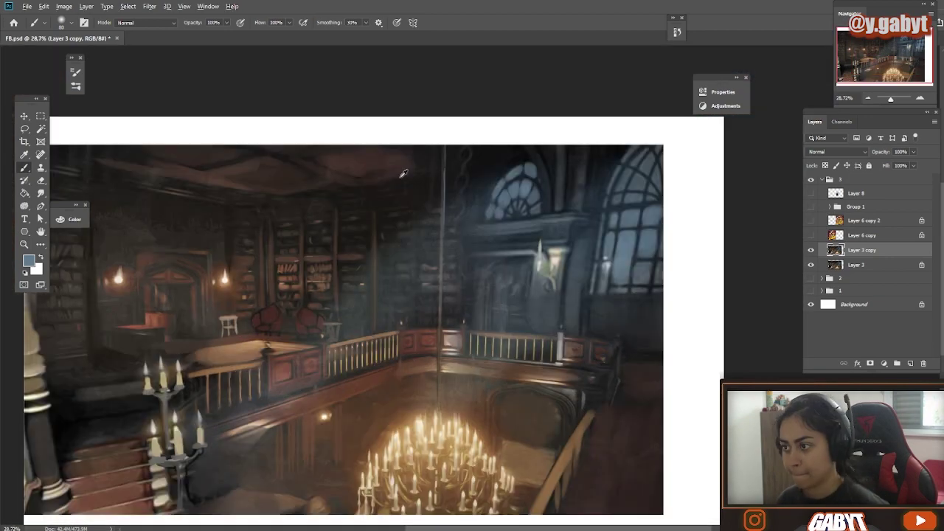
- Darken the ceiling beside the cord with a sampled dark tone at brush size 1000 and 20% opacity
left_click(400, 178, "alt")
key("bracketright")
key("bracketright")
key("bracketright")
key("bracketright")
key("bracketright")
key("bracketright")
key("bracketright")
key("bracketright")
key("bracketright")
key("bracketright")
key("bracketright")
key("bracketright")
key("bracketright")
key("bracketright")
key("bracketright")
mouse_move(413, 159)
left_mouse_down()
mouse_move(364, 158)
mouse_move(423, 159)
mouse_move(364, 170)
mouse_move(390, 157)
mouse_move(426, 168)
mouse_move(344, 169)
left_mouse_up()
key("2")
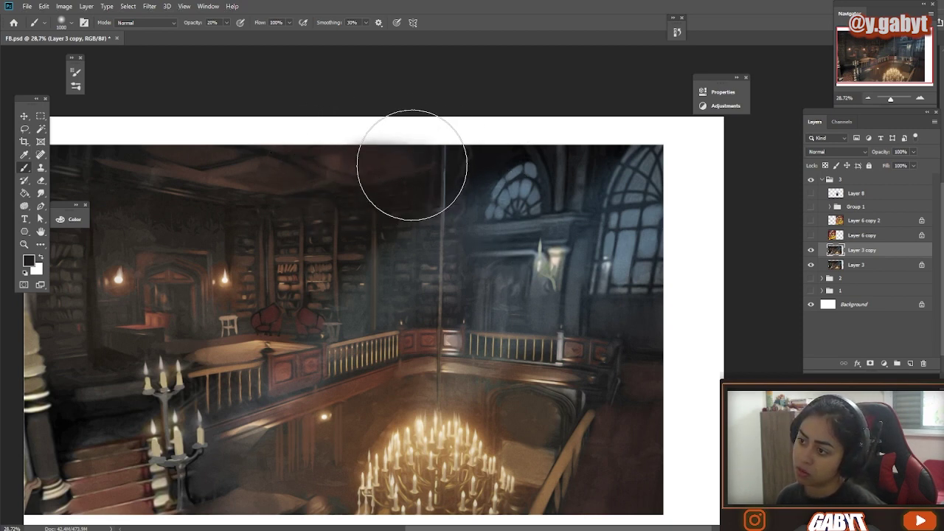
mouse_move(434, 154)
left_mouse_down()
mouse_move(358, 152)
mouse_move(381, 156)
mouse_move(340, 155)
left_mouse_up()
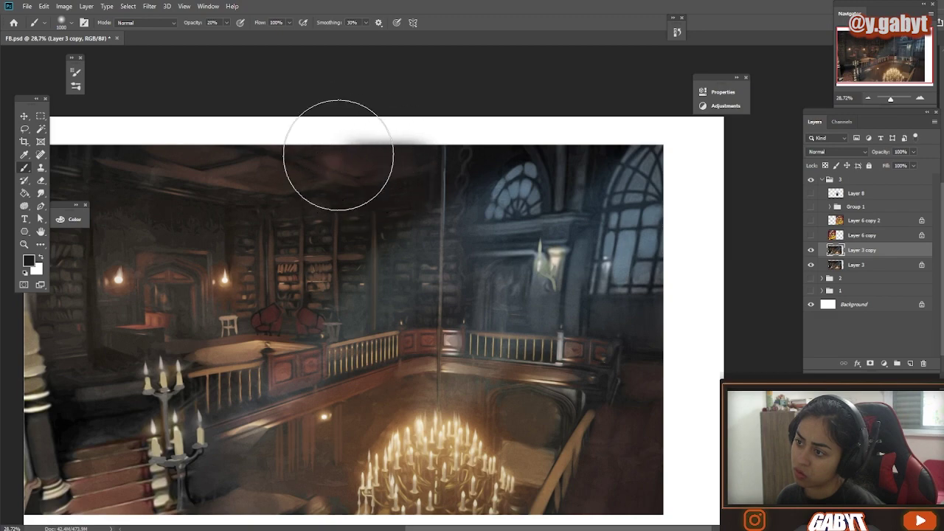
scroll(365, 154, "down", 2)
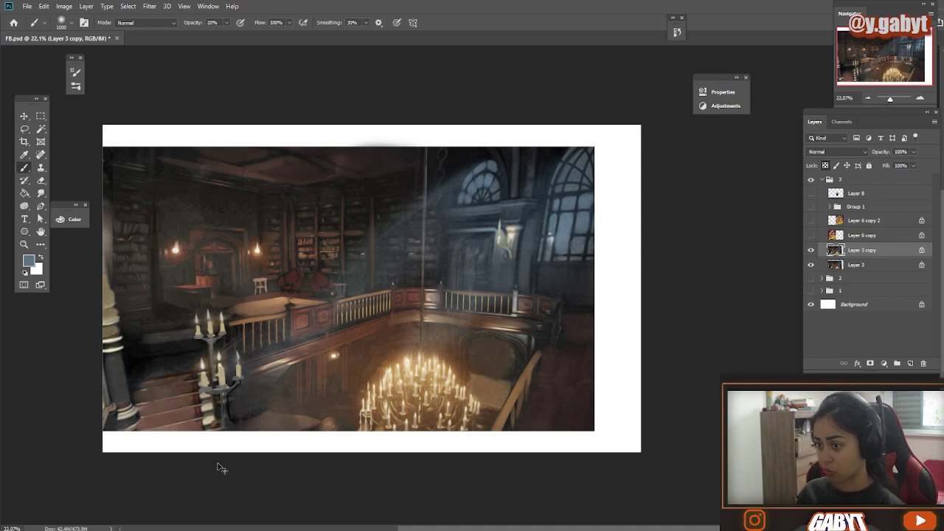
- Repaint the lower staircase handrail beside the chandelier with sampled tones at brush size 300 and 100% opacity
scroll(378, 462, "up", 1)
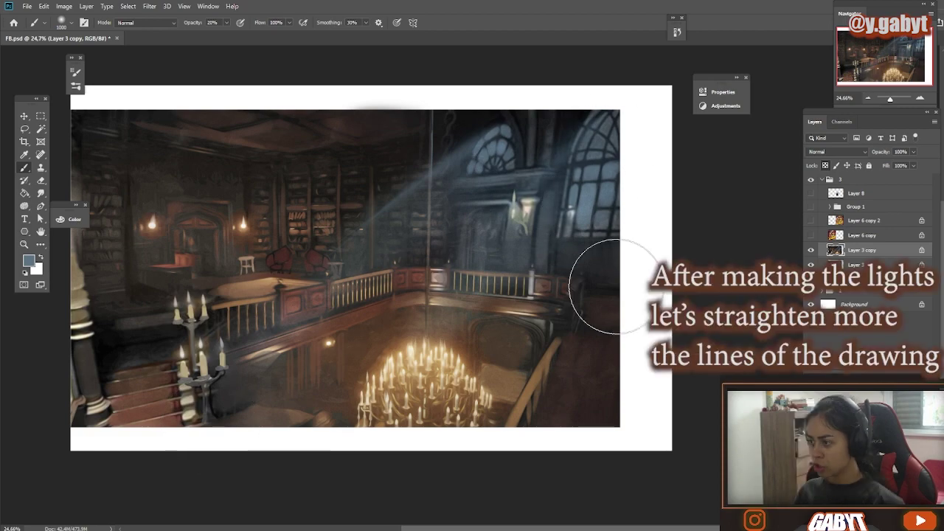
left_click_drag(512, 389, 585, 399)
scroll(584, 399, "down", 5)
key("0")
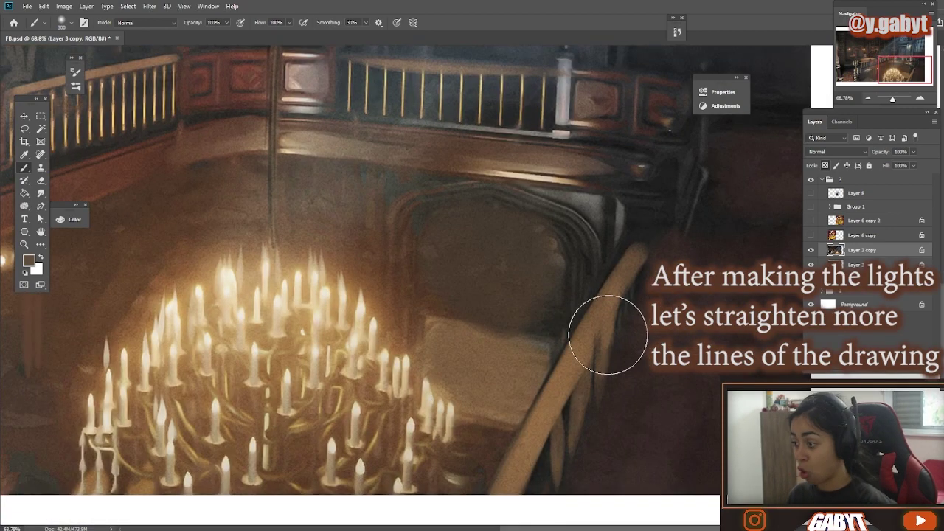
left_click(523, 417, "alt")
scroll(557, 428, "down", 3)
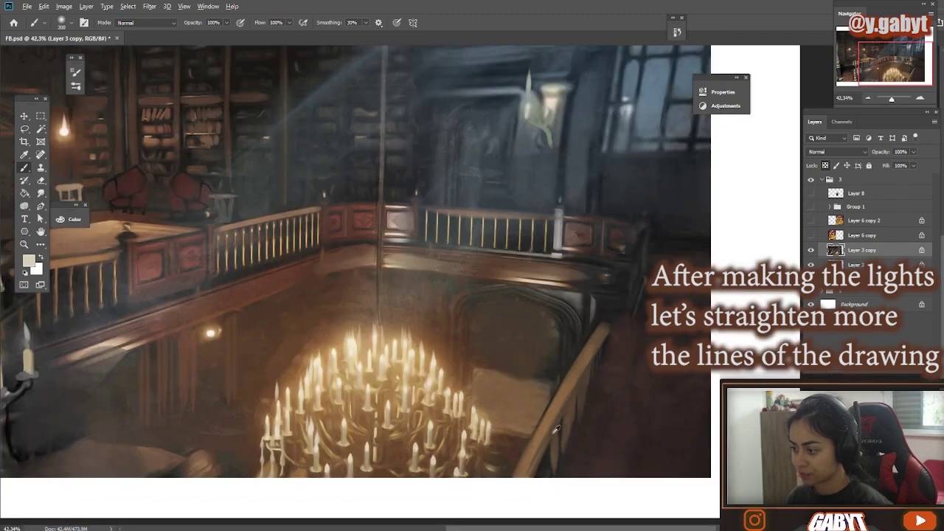
left_click_drag(484, 467, 503, 462)
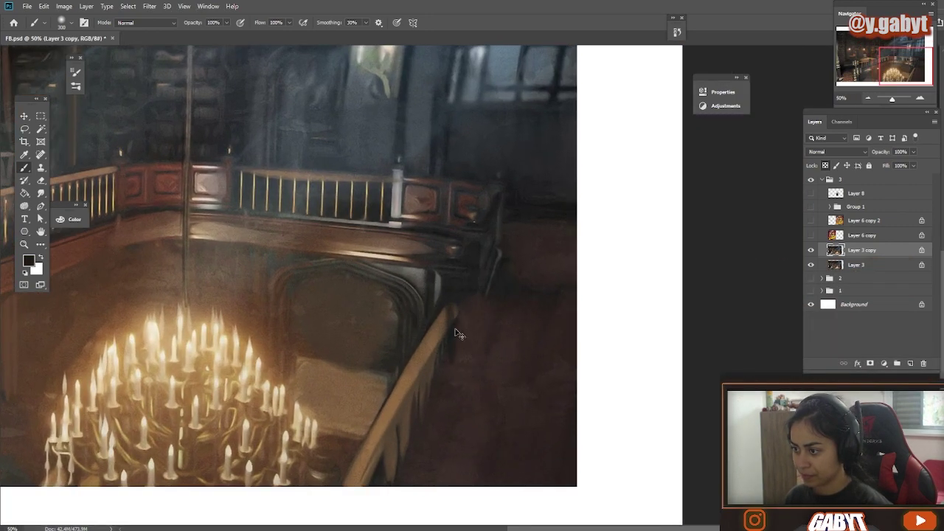
- Deepen the shadows at the balcony's far corner and beside the handrail with near-black strokes
left_click_drag(472, 273, 474, 304)
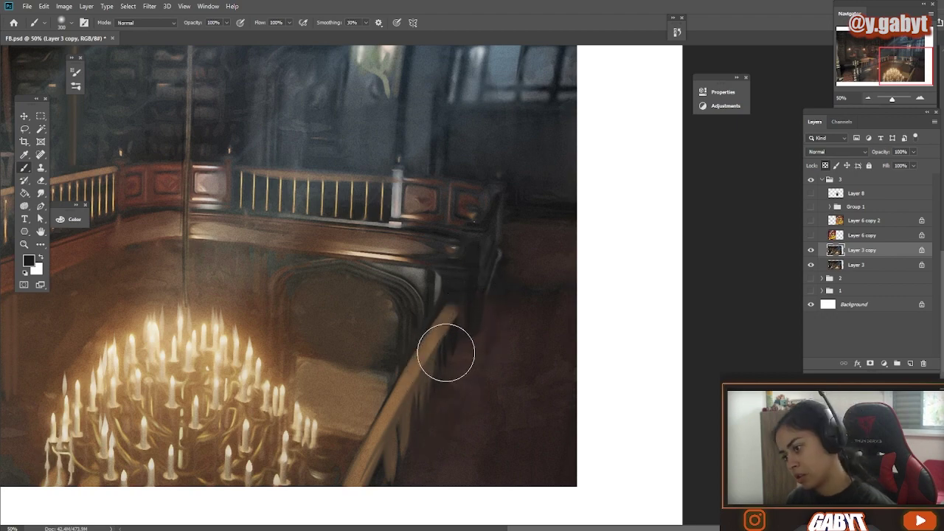
left_click_drag(500, 373, 473, 373)
left_click_drag(399, 272, 529, 281)
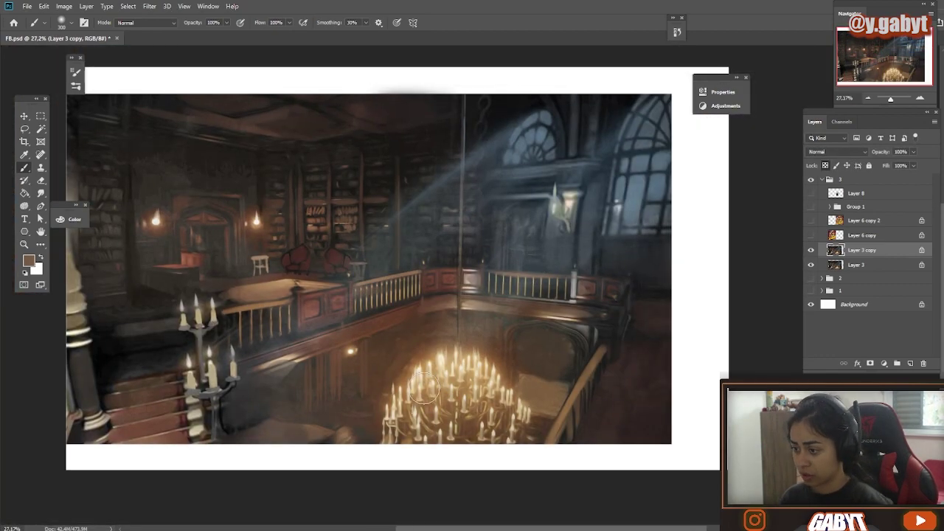
- Lay a soft brown haze over the chandelier and lower hall at brush size 1800 and 20% opacity
key("bracketright")
key("bracketright")
key("bracketright")
key("bracketright")
key("bracketright")
key("bracketright")
key("2")
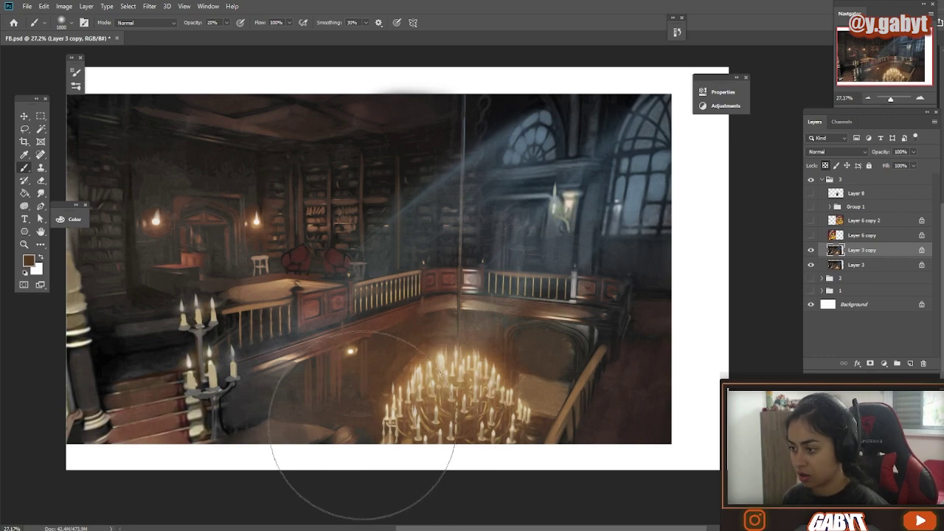
mouse_move(450, 451)
left_mouse_down()
mouse_move(464, 452)
mouse_move(413, 424)
left_mouse_up()
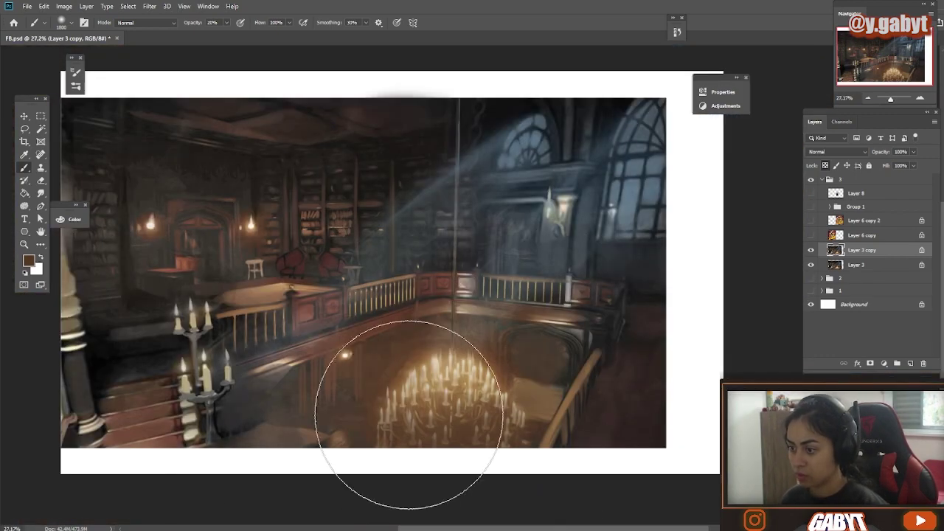
- Tint the column and staircase with blue sampled from the window, using a Soft Light brush at 90% opacity
left_click(146, 23)
left_click(136, 207)
left_click(630, 203, "alt")
key("9")
mouse_move(141, 413)
left_mouse_down()
mouse_move(133, 406)
mouse_move(137, 446)
left_mouse_up()
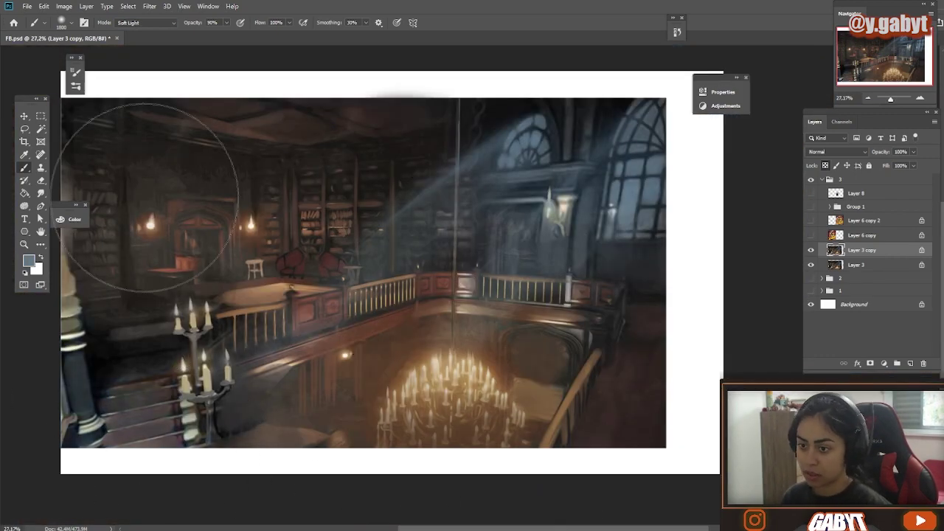
left_click_drag(200, 341, 222, 337)
left_click(223, 336, "alt")
left_click(273, 316, "alt")
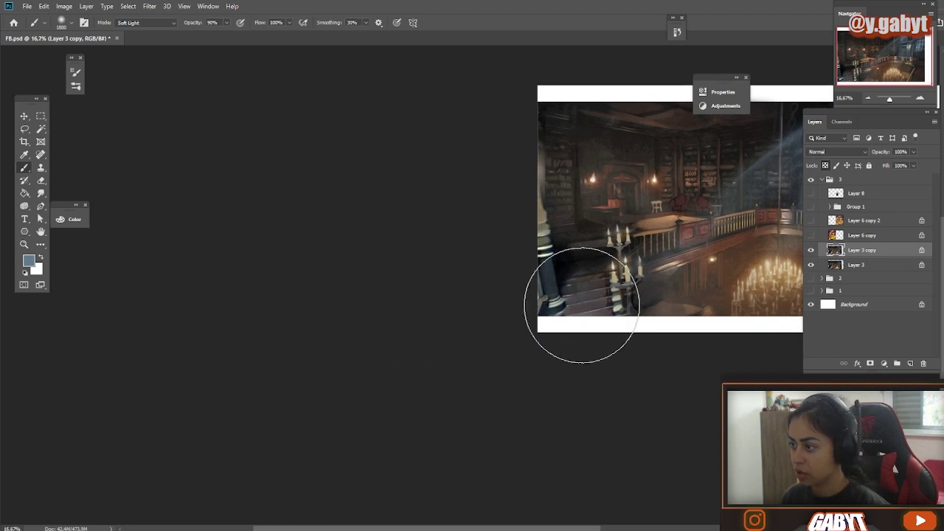
- Compare the tinted painting with the original by hiding and showing Layer 3 copy
scroll(605, 300, "down", 3)
scroll(622, 315, "up", 2)
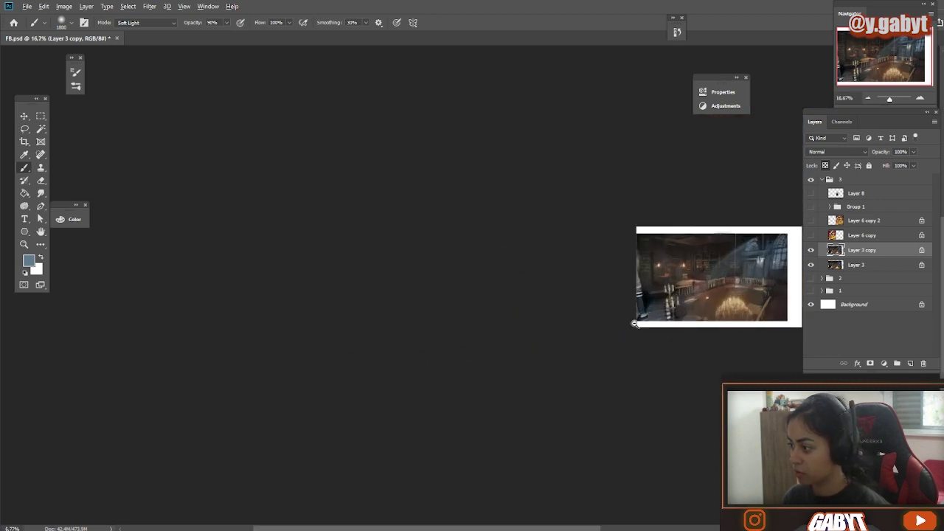
scroll(635, 323, "up", 3)
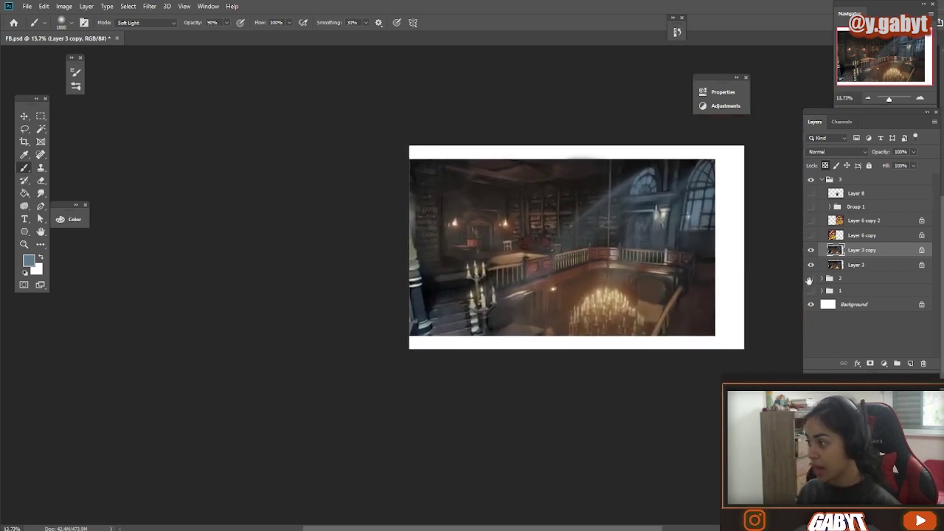
left_click(811, 251)
left_click(813, 251)
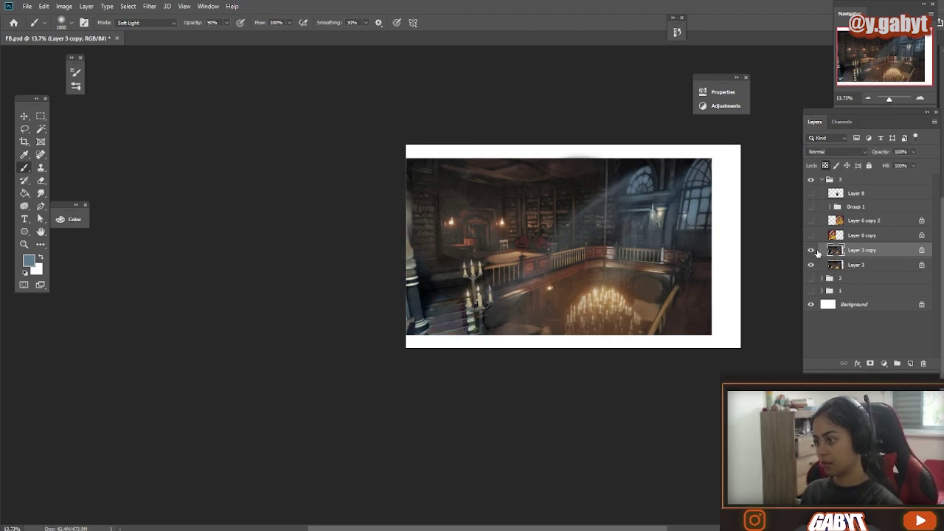
scroll(483, 334, "up", 3)
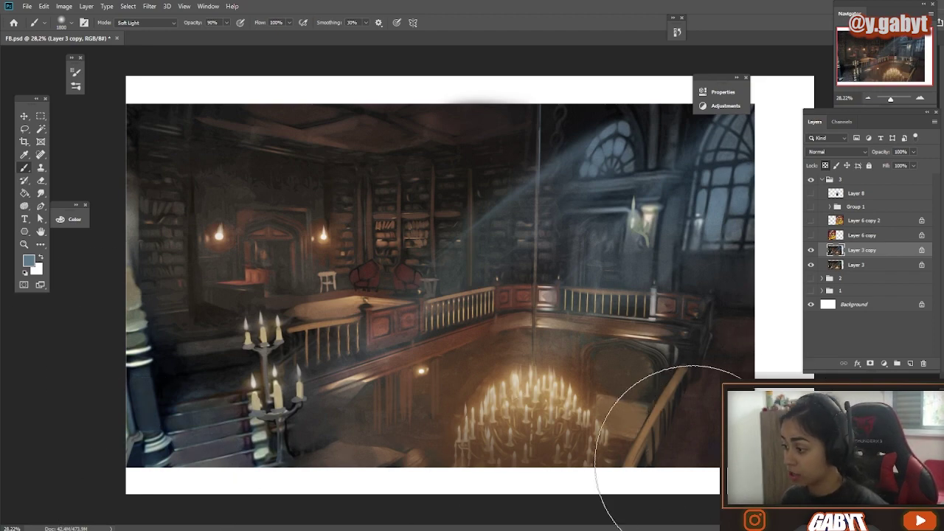
scroll(388, 415, "down", 5)
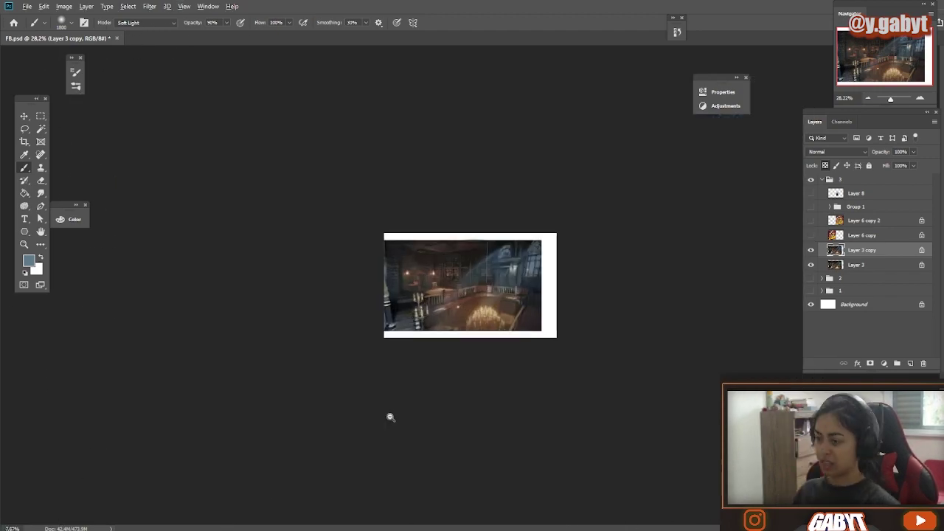
scroll(388, 415, "up", 5)
left_click(330, 305, "alt")
scroll(331, 305, "down", 2)
left_click(811, 251)
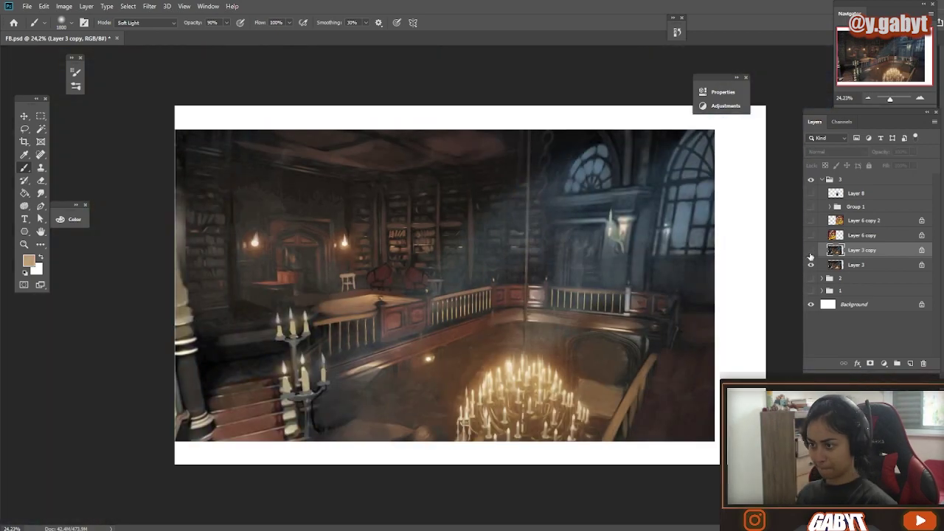
left_click(811, 251)
- Add warm Soft Light glow around the chandelier and candelabra with a sampled tan at brush size 900 and 100% opacity
key("bracketleft")
key("bracketleft")
key("bracketleft")
key("bracketleft")
key("bracketleft")
key("bracketleft")
key("bracketleft")
key("bracketleft")
key("bracketleft")
left_click(810, 250)
left_click(810, 251)
left_click(254, 249, "alt")
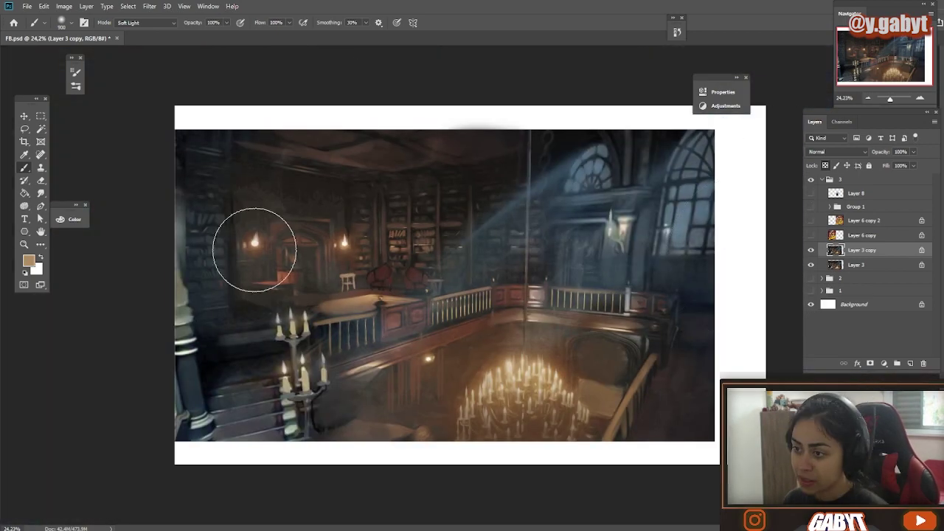
key("0")
left_click_drag(518, 416, 463, 424)
scroll(464, 423, "up", 2)
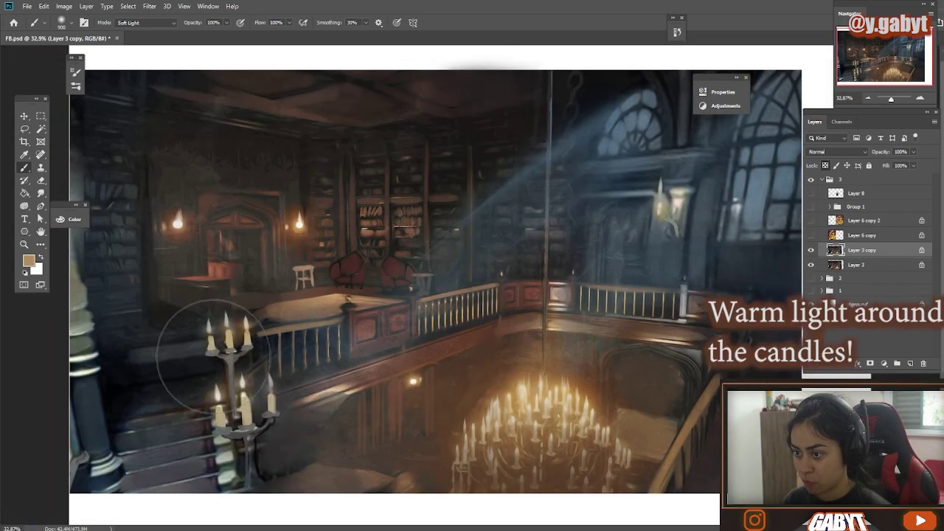
mouse_move(270, 391)
left_mouse_down()
mouse_move(242, 380)
mouse_move(222, 395)
mouse_move(229, 438)
left_mouse_up()
scroll(229, 438, "down", 2)
scroll(278, 405, "up", 1)
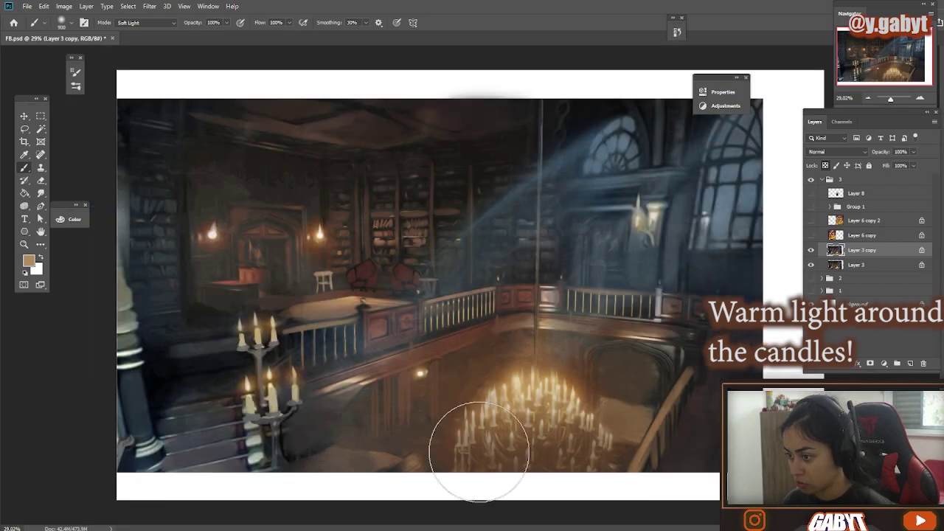
- Tint the lower hall and surrounding walls with sampled blue-grey and dark tones, using a Color-mode brush at size 2200
key("bracketright")
key("bracketright")
key("bracketright")
key("bracketright")
key("bracketright")
key("bracketright")
key("bracketright")
key("bracketright")
key("bracketright")
key("bracketright")
key("bracketright")
key("bracketright")
key("bracketright")
scroll(483, 411, "down", 1)
scroll(452, 388, "down", 1)
key("alt+shift+c")
left_click(550, 254, "alt")
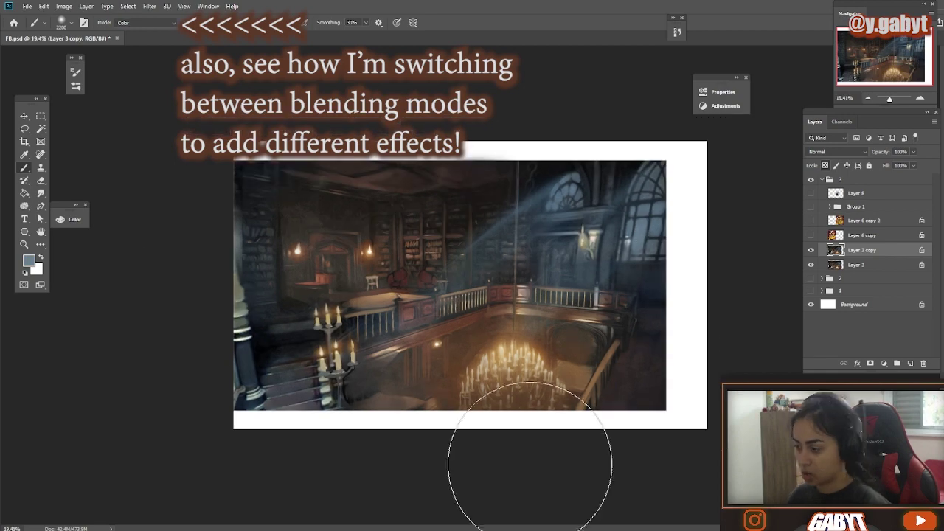
left_click(580, 404, "alt")
scroll(369, 323, "up", 1)
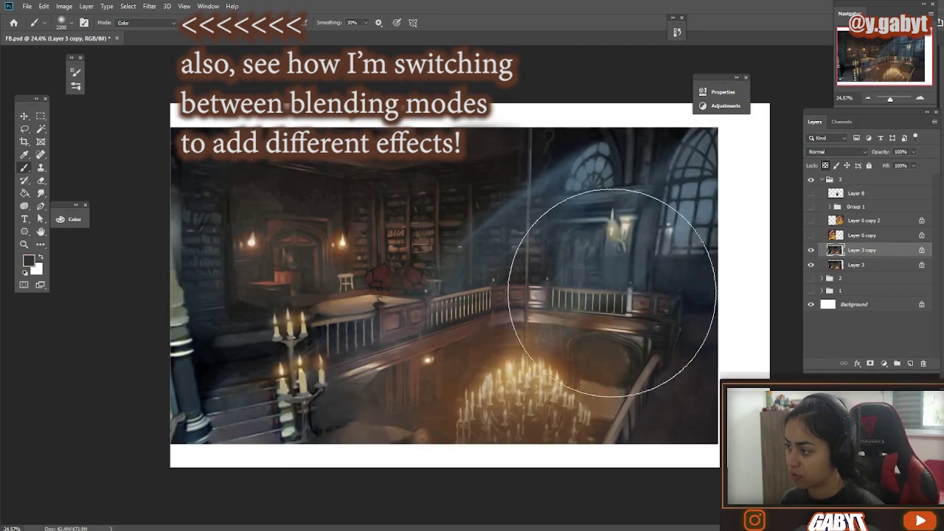
- Compare the painting with Layer 3 copy hidden, and brush sampled tan onto the upper floor with a smaller Normal-mode brush
left_click(812, 251)
left_click(812, 253)
left_click(350, 304, "alt")
key("bracketleft")
key("bracketleft")
key("bracketleft")
key("bracketleft")
key("bracketleft")
key("bracketleft")
key("bracketleft")
key("bracketleft")
key("bracketleft")
key("bracketleft")
key("bracketleft")
key("bracketleft")
key("bracketleft")
key("bracketleft")
key("bracketleft")
key("bracketleft")
left_click(140, 23)
left_click(122, 35)
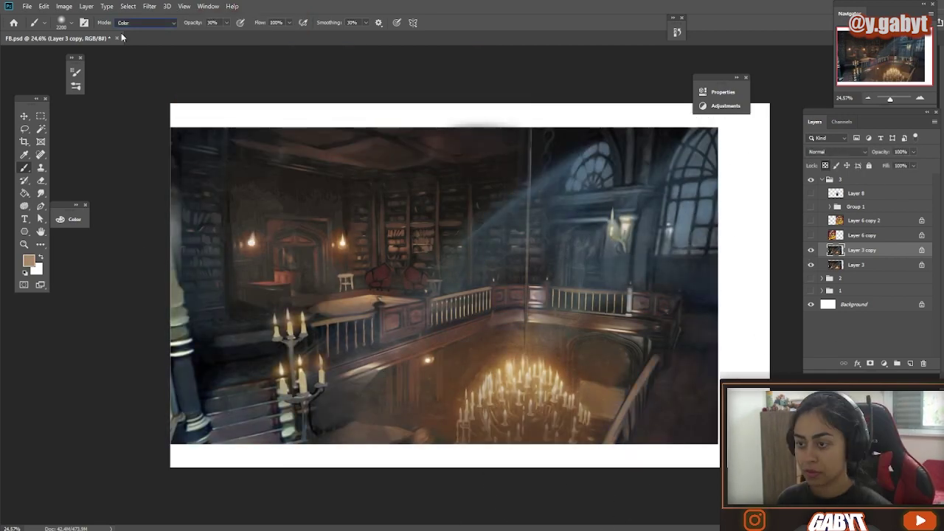
mouse_move(361, 295)
left_mouse_down()
mouse_move(317, 301)
mouse_move(407, 339)
left_mouse_up()
- Refine the armchairs and nearby furniture on the upper floor with a small brush in a sampled colour
left_click(422, 338, "alt")
key("bracketleft")
key("bracketleft")
key("bracketleft")
key("bracketleft")
key("bracketleft")
key("bracketleft")
key("bracketleft")
key("bracketleft")
key("bracketleft")
key("bracketleft")
left_click_drag(452, 242, 443, 277)
key("bracketright")
key("bracketright")
key("bracketright")
left_click_drag(524, 220, 523, 287)
left_click_drag(511, 295, 483, 298)
left_click_drag(620, 243, 628, 301)
- Shade the two red armchairs with a sampled dark red at brush size 400 and 30% opacity
left_click(484, 256, "alt")
key("3")
scroll(515, 299, "down", 2)
key("bracketright")
key("bracketright")
key("bracketright")
key("bracketright")
key("bracketright")
key("bracketright")
key("bracketright")
key("bracketright")
left_click_drag(556, 285, 522, 289)
left_click_drag(612, 295, 632, 273)
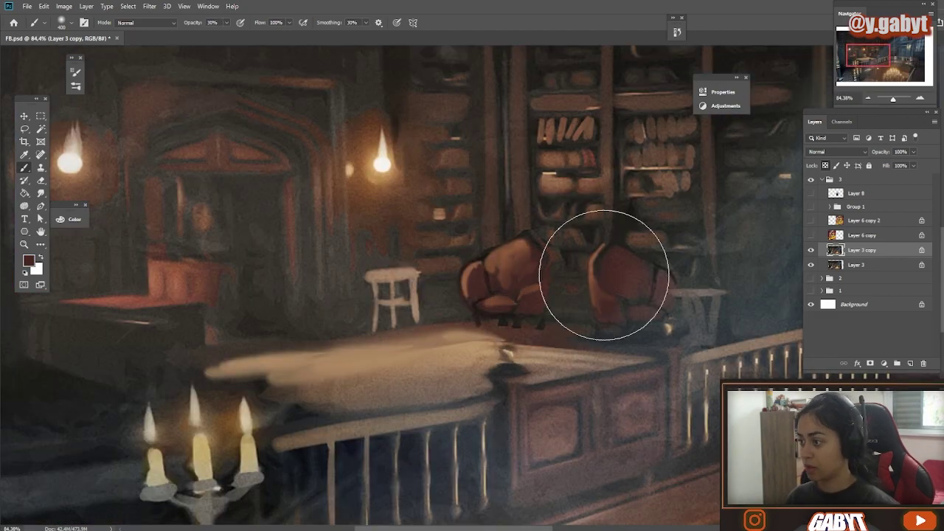
- Tint the ceiling and upper hall with a chosen blue, using a Soft Light brush at size 1700 and 40% opacity
scroll(582, 369, "down", 2)
scroll(531, 345, "down", 3)
left_click_drag(674, 374, 571, 343)
left_click(146, 23)
left_click(145, 171)
left_click(637, 241, "alt")
key("bracketright")
key("bracketright")
key("bracketright")
key("bracketright")
key("bracketright")
key("bracketright")
key("bracketright")
key("bracketright")
key("bracketright")
key("bracketright")
key("bracketright")
key("bracketright")
key("bracketright")
key("2")
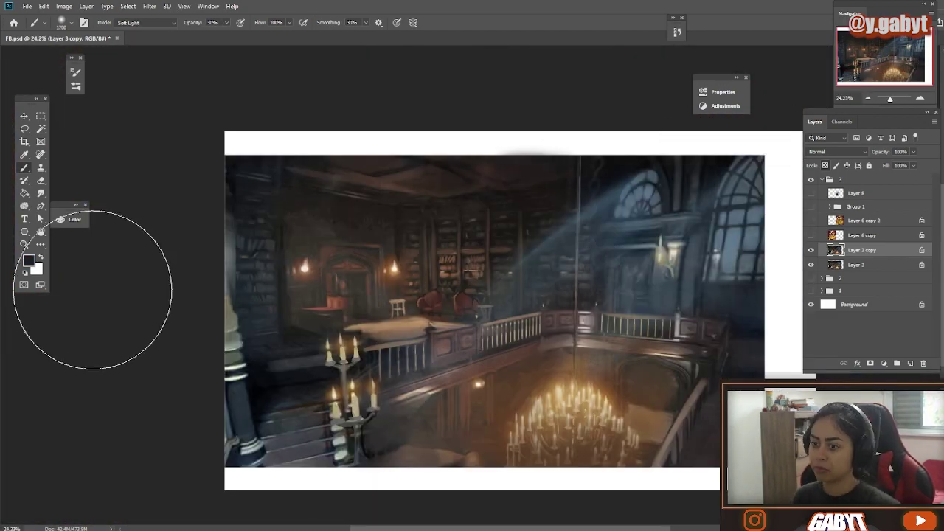
left_click(29, 260)
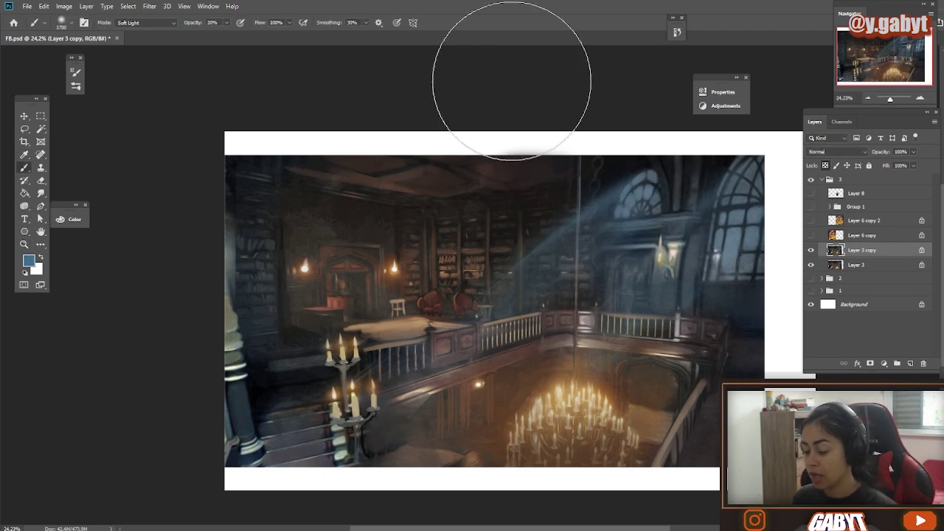
key("4")
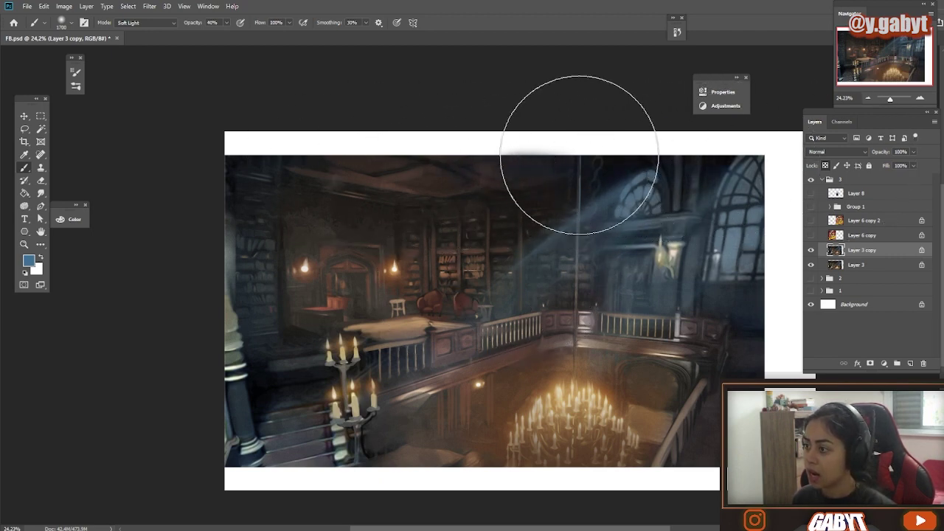
- Extend the blue Soft Light tint over the bookshelves and light beam at brush size 2000
scroll(502, 251, "up", 5)
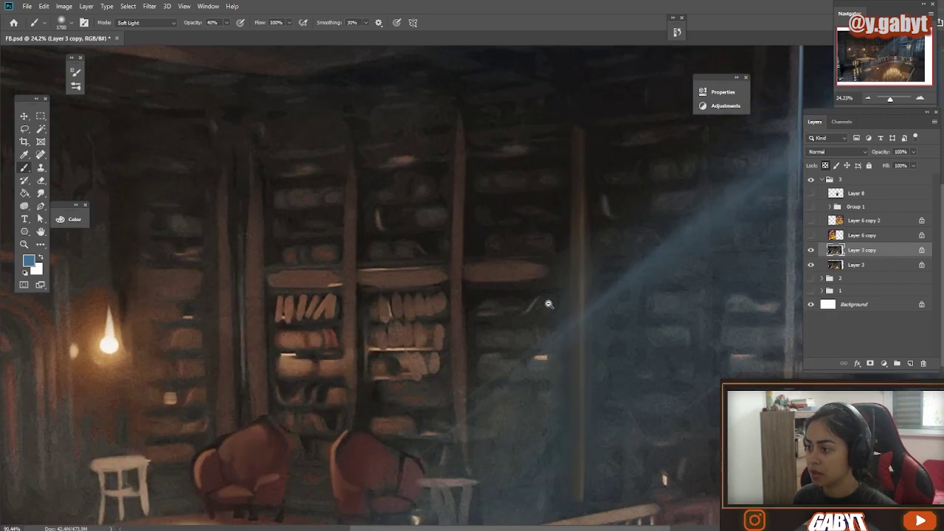
scroll(501, 251, "down", 5)
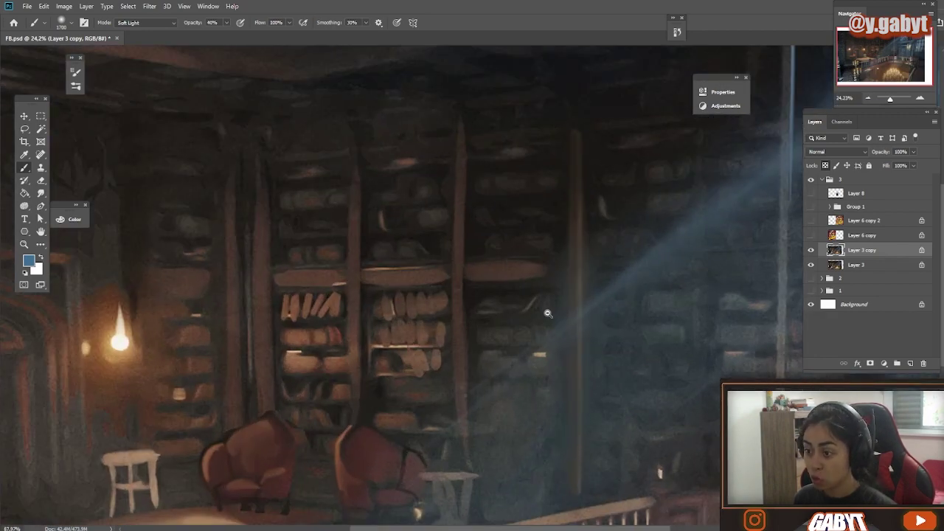
mouse_move(548, 313)
left_mouse_down()
mouse_move(511, 259)
mouse_move(544, 299)
left_mouse_up()
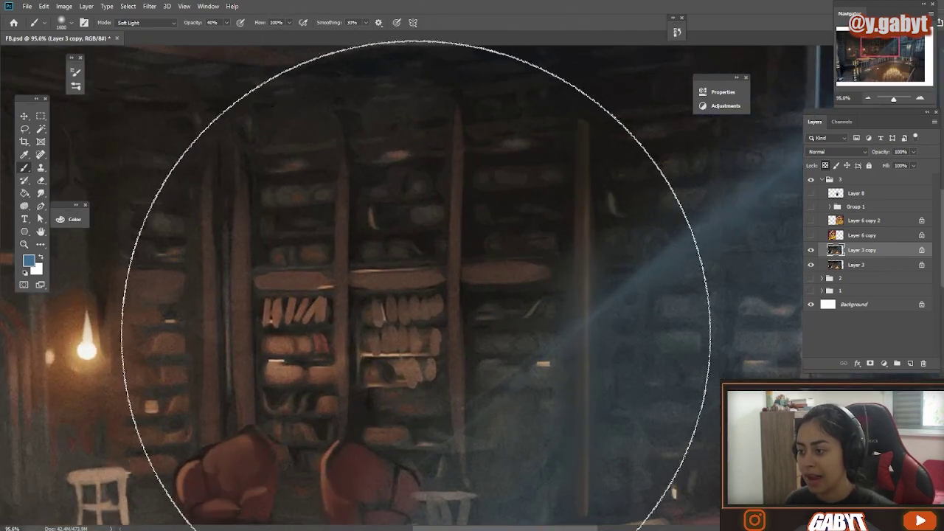
key("bracketright")
key("bracketright")
mouse_move(644, 329)
left_mouse_down()
mouse_move(579, 280)
mouse_move(592, 287)
left_mouse_up()
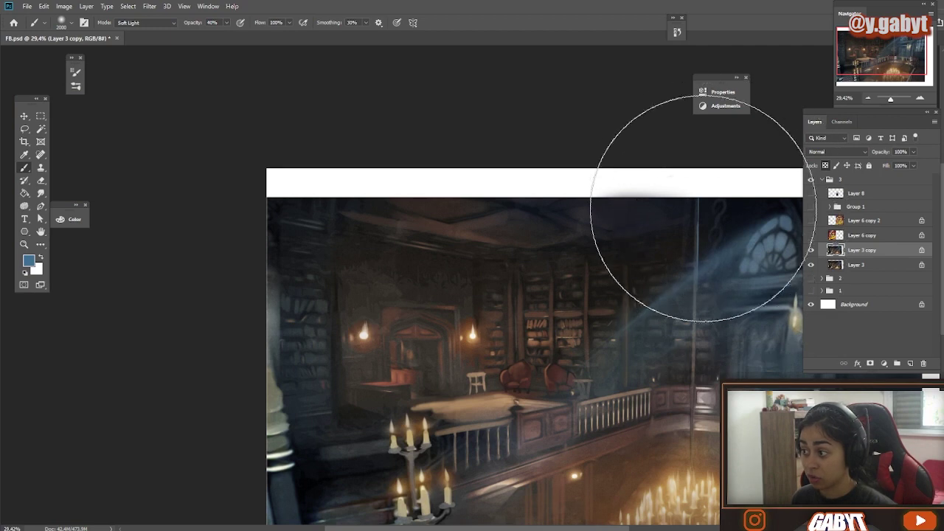
left_click_drag(397, 446, 369, 456)
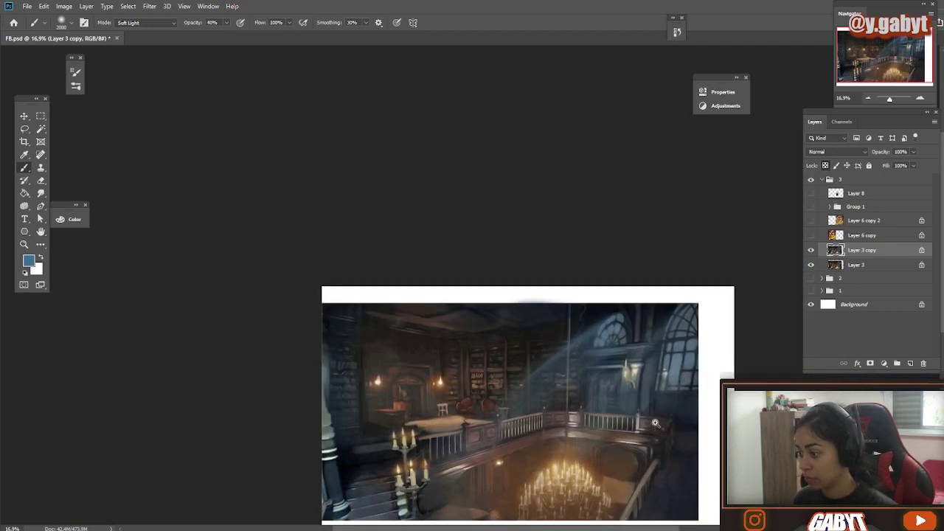
left_click_drag(655, 423, 671, 418)
mouse_move(738, 295)
left_mouse_down()
mouse_move(711, 302)
mouse_move(726, 300)
left_mouse_up()
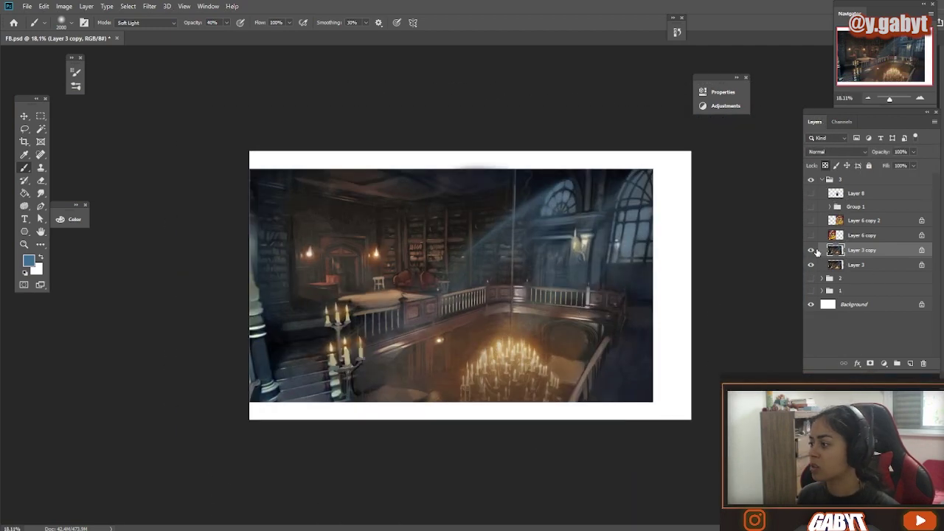
- Compare the repainted library with the original by repeatedly hiding and showing Layer 3 copy
left_click(814, 252)
left_click(813, 253)
left_click(811, 253)
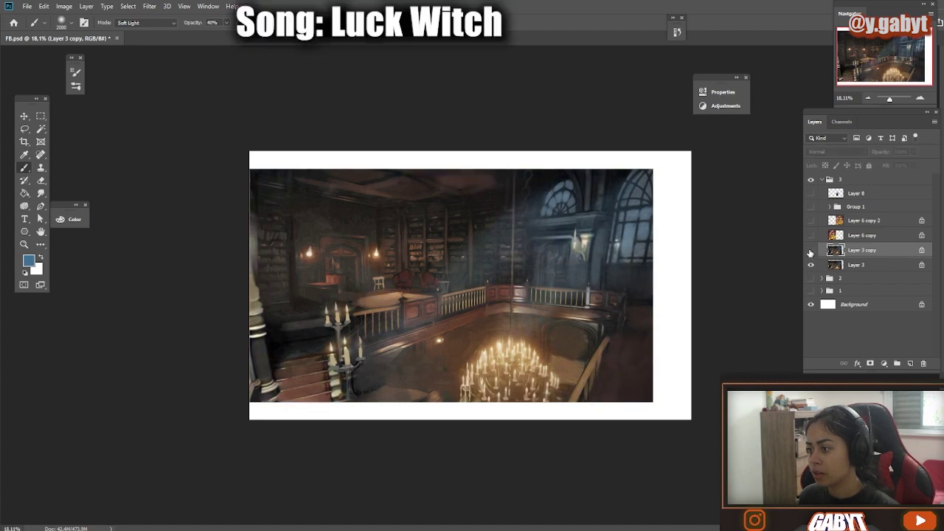
left_click(811, 251)
left_click(811, 252)
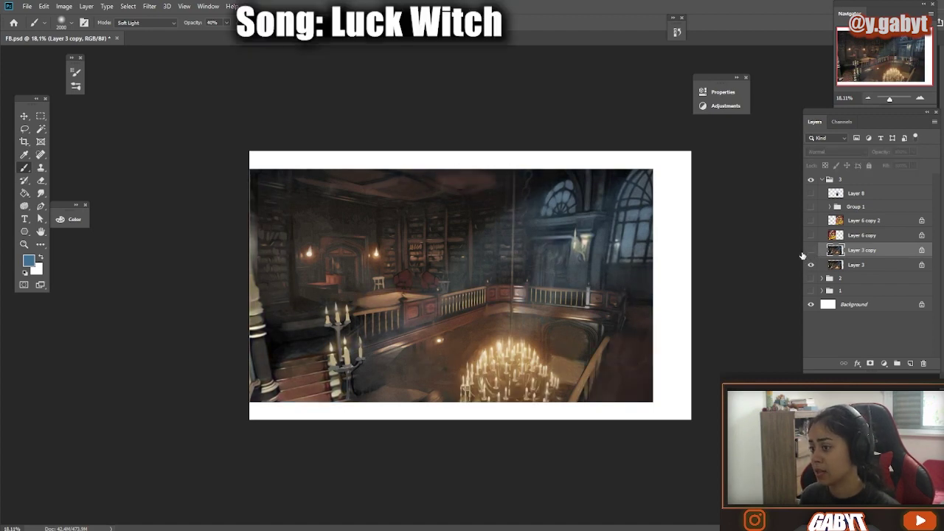
left_click(810, 251)
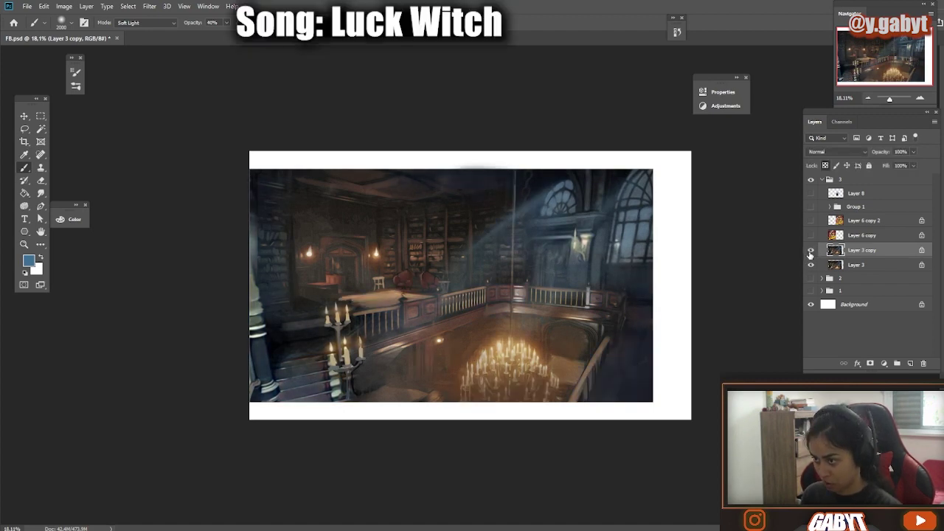
left_click(812, 251)
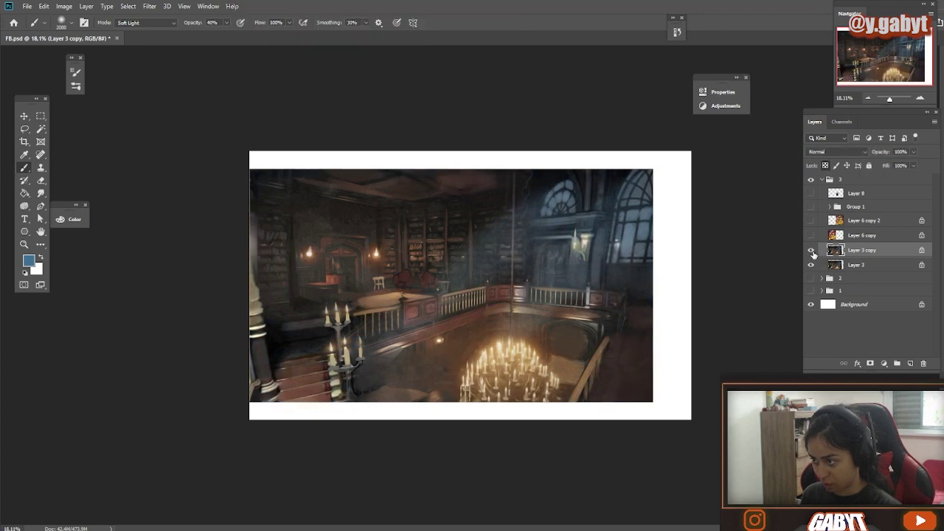
- Change the brush blending mode and lay a cool blue haze across the lower hall at 20% opacity
left_click(145, 22)
left_click(132, 269)
key("2")
mouse_move(430, 351)
left_mouse_down()
mouse_move(523, 354)
mouse_move(583, 417)
left_mouse_up()
- Paint window-pane moonlight on the floor beneath the tall windows with sampled blue and dark tones at brush size 400
left_click(665, 238, "alt")
key("0")
key("[")
key("[")
key("[")
key("[")
key("[")
key("[")
key("[")
key("[")
key("[")
key("[")
key("[")
key("[")
key("[")
key("[")
key("[")
key("[")
key("[")
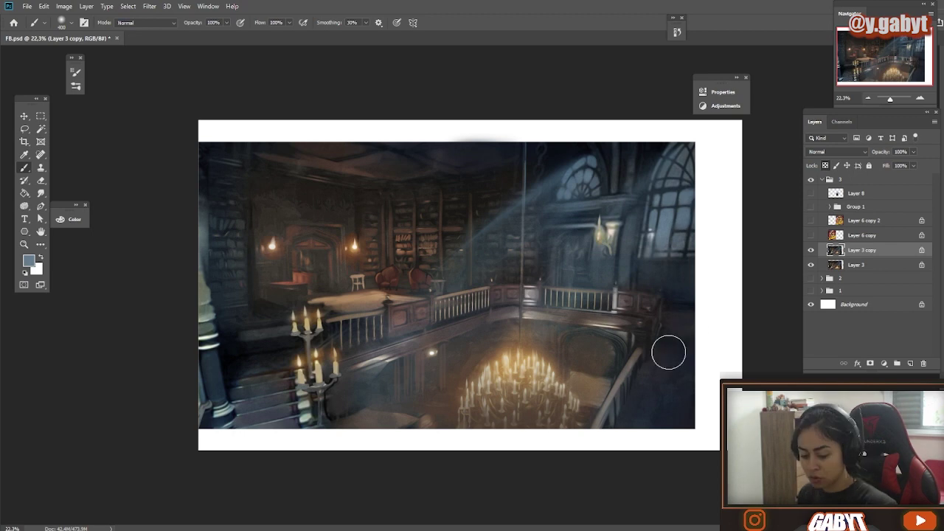
key("1")
left_click(667, 355, "alt")
left_click_drag(666, 352, 649, 410)
key("0")
mouse_move(673, 369)
left_mouse_down()
mouse_move(586, 396)
mouse_move(613, 406)
mouse_move(701, 348)
left_mouse_up()
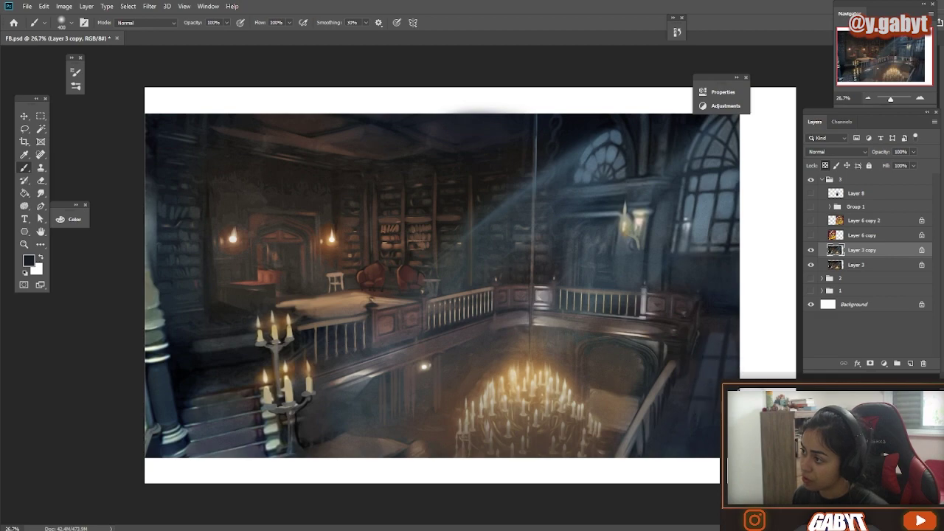
left_click_drag(676, 416, 673, 428)
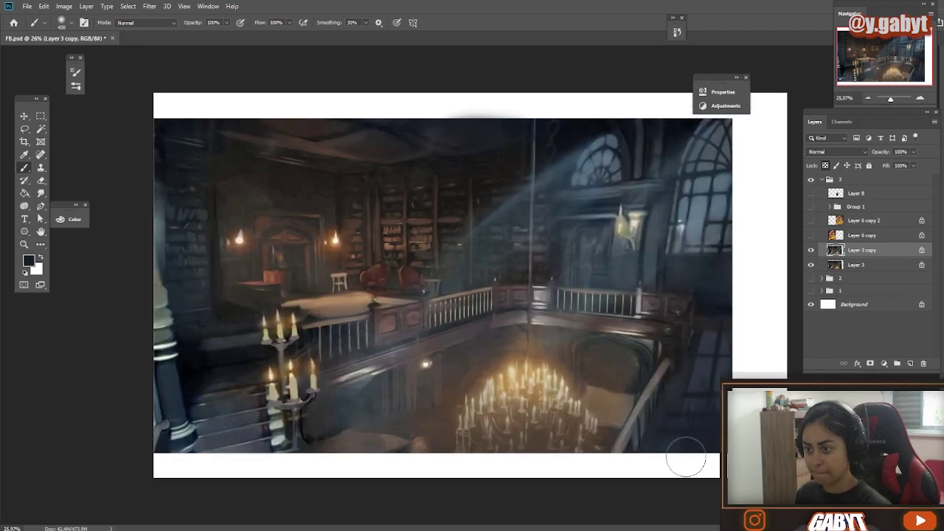
- Add striped moonlight to the floor behind the candelabra and soften the window reflections with sampled blue at 20% opacity
left_click(159, 284, "alt")
left_click(189, 363, "alt")
mouse_move(233, 349)
left_mouse_down()
mouse_move(153, 364)
mouse_move(225, 356)
left_mouse_up()
left_click(683, 332, "alt")
key("2")
mouse_move(672, 348)
left_mouse_down()
mouse_move(674, 362)
mouse_move(675, 331)
left_mouse_up()
mouse_move(587, 422)
left_mouse_down()
mouse_move(573, 425)
mouse_move(584, 424)
left_mouse_up()
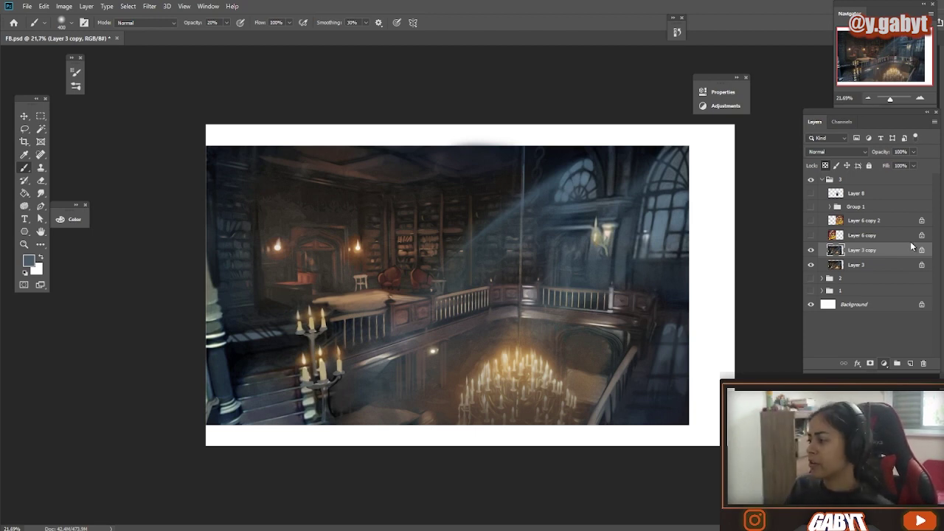
- Add a Curves adjustment layer above Layer 3 copy, switch it to the Blue channel, and move its settings clear of the painting
left_click(896, 239)
left_click(672, 133)
left_click(672, 163)
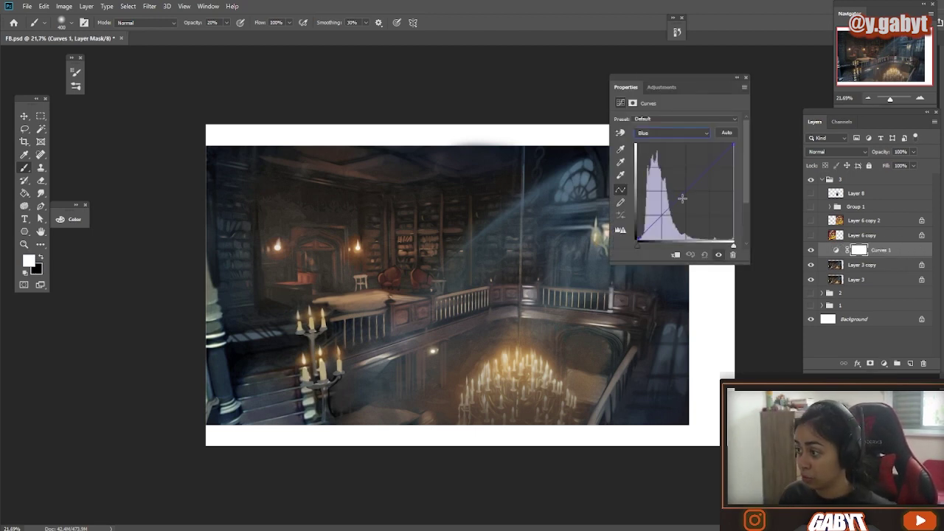
left_click_drag(710, 79, 180, 92)
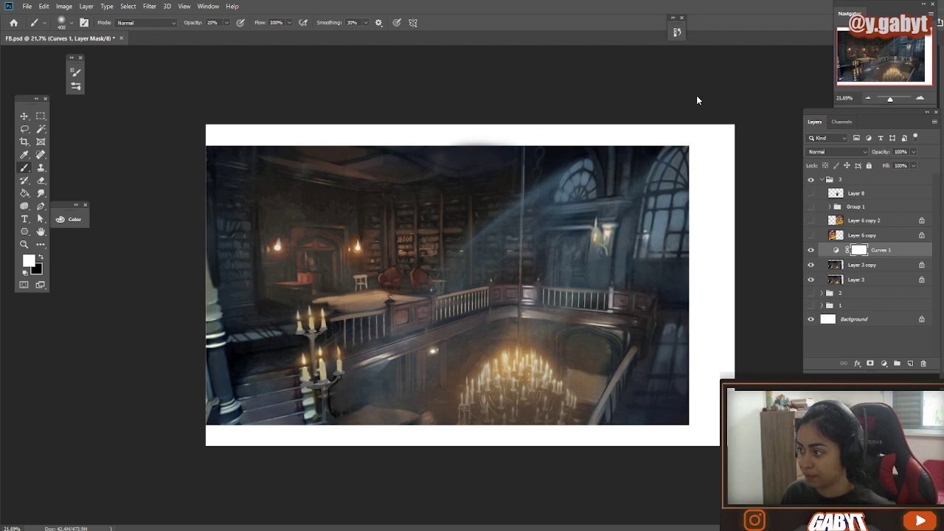
left_click_drag(699, 100, 745, 70)
- Reshape the Blue channel curve with added points to push the painting's tones toward cooler blue
key("ctrl+minus")
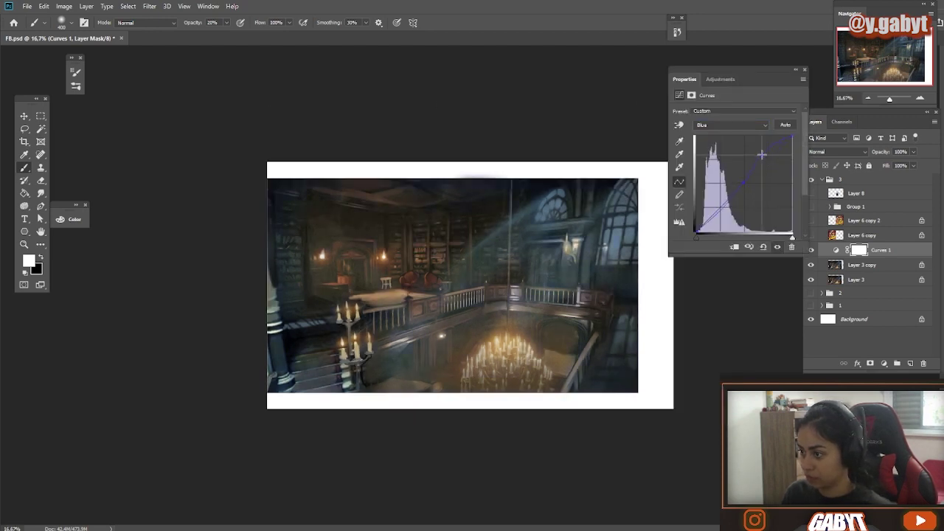
left_click_drag(762, 154, 774, 169)
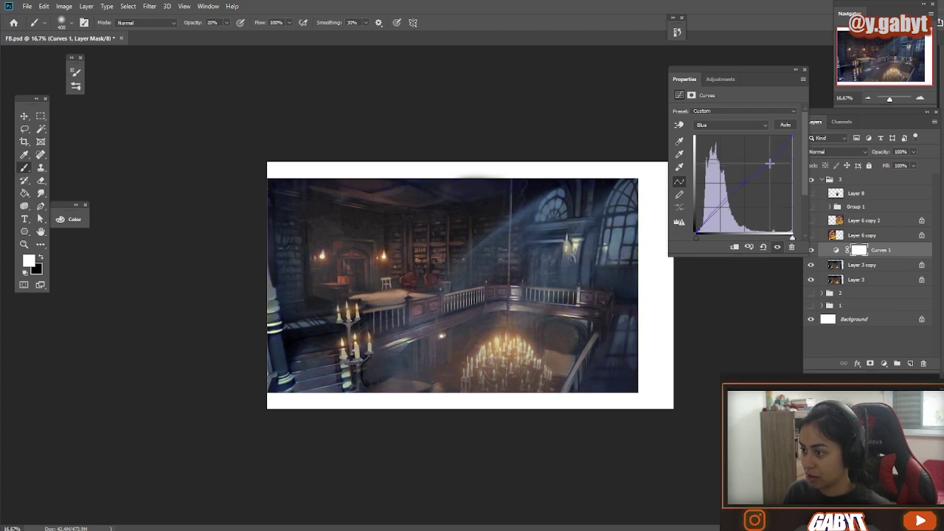
left_click_drag(751, 196, 771, 152)
- Reshape the Red channel curve, lowering the shadows and raising the highlights to balance cool darks against warm candlelight
key("alt+3")
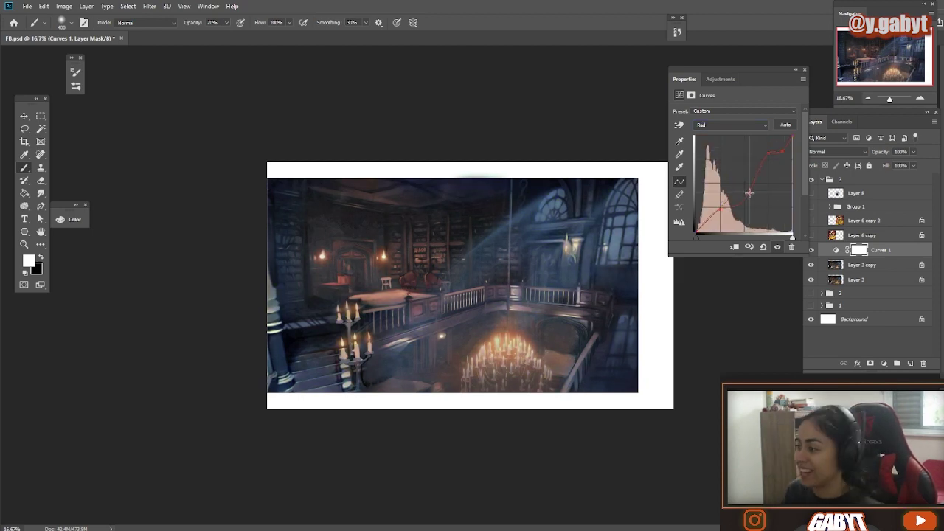
mouse_move(723, 201)
left_mouse_down()
mouse_move(713, 221)
mouse_move(727, 206)
left_mouse_up()
mouse_move(768, 154)
left_mouse_down()
mouse_move(765, 168)
mouse_move(783, 145)
left_mouse_up()
mouse_move(745, 186)
left_mouse_down()
mouse_move(748, 206)
mouse_move(745, 197)
left_mouse_up()
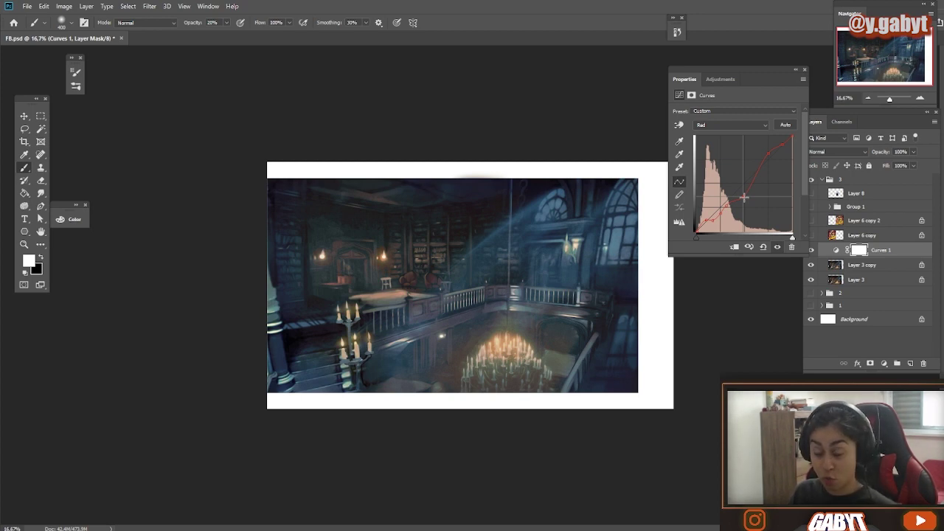
left_click_drag(744, 197, 748, 211)
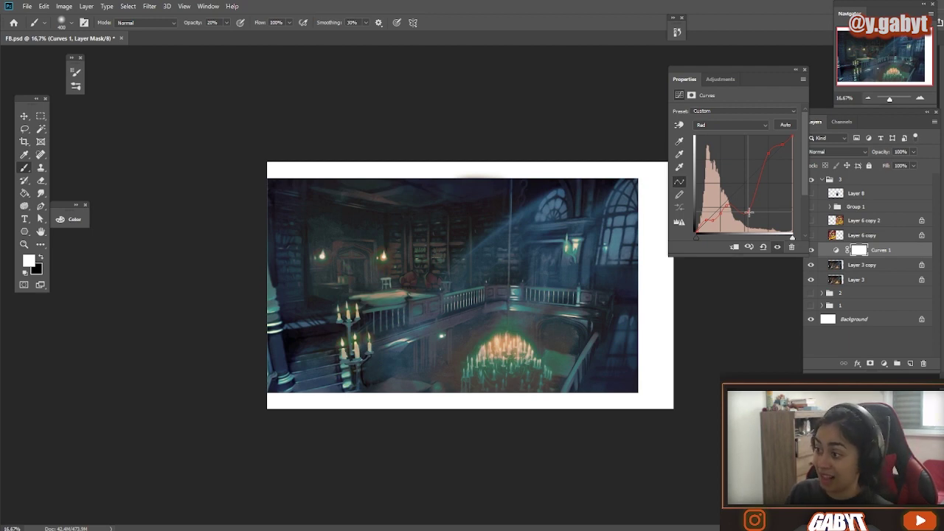
left_click_drag(749, 213, 746, 189)
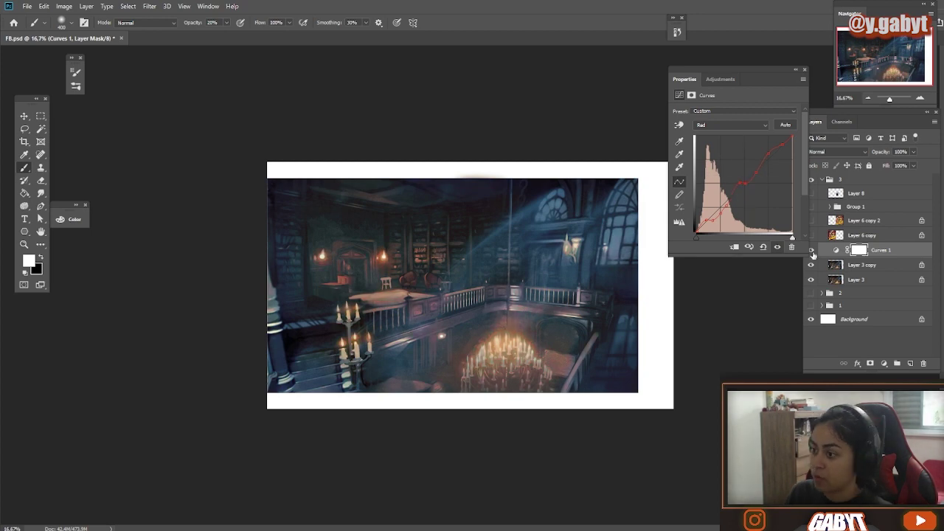
- Switch the Curves adjustment to the Green channel, place a point near the curve's middle, and collapse its settings
key("alt+4")
mouse_move(747, 184)
left_mouse_down()
mouse_move(749, 194)
mouse_move(744, 184)
left_mouse_up()
key("ctrl+minus")
key("ctrl+minus")
key("ctrl+minus")
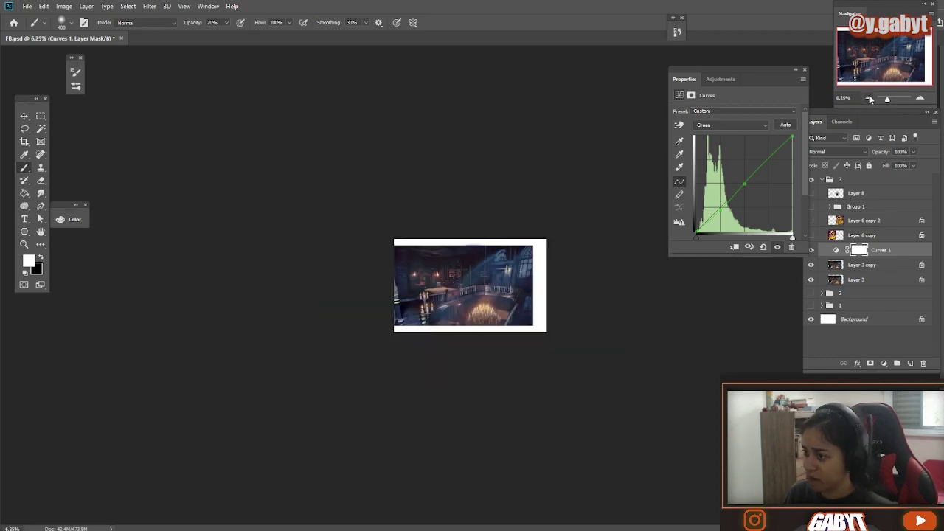
key("ctrl+0")
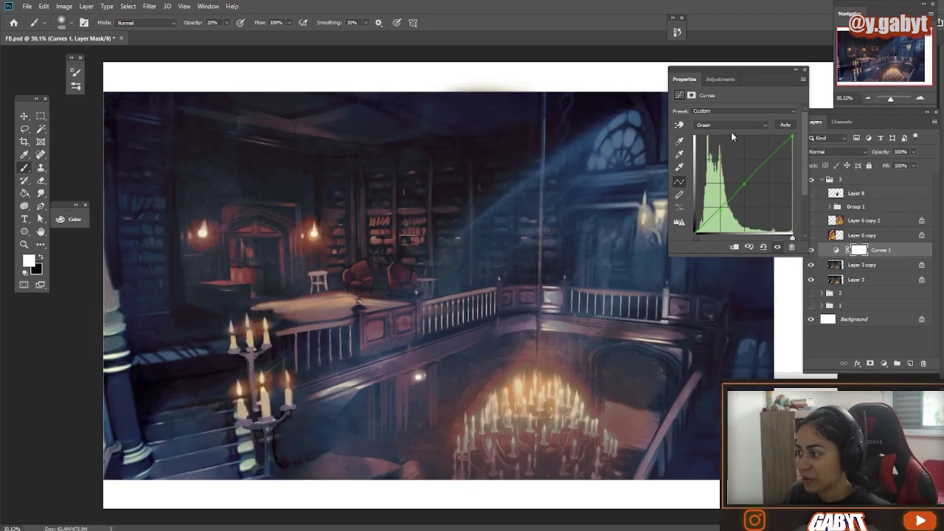
mouse_move(704, 225)
left_mouse_down()
mouse_move(712, 207)
mouse_move(704, 225)
left_mouse_up()
left_click(796, 70)
left_click(889, 99)
- Compare the painting with and without Curves 1, and merge the adjustment down into Layer 3 copy
left_click(835, 250)
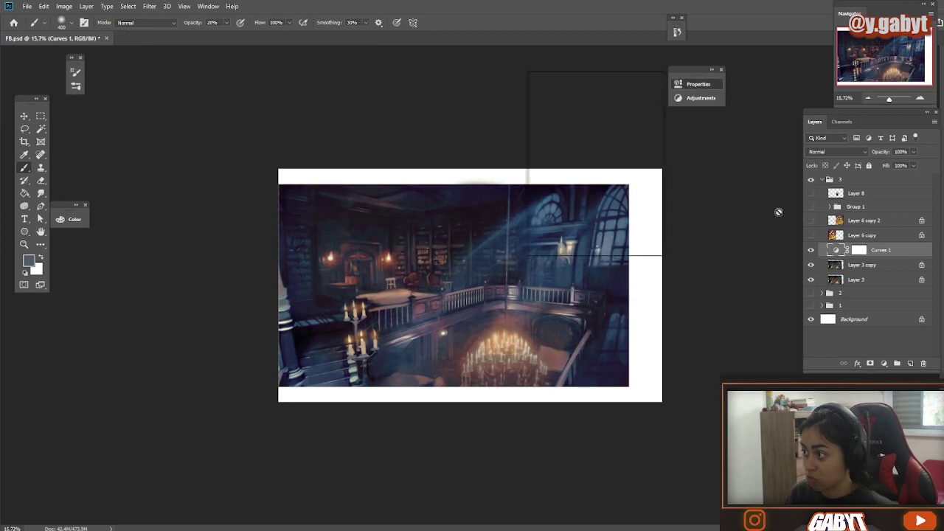
left_click(811, 251)
left_click(810, 252)
key("ctrl+e")
left_click(811, 252)
left_click(810, 252)
left_click(810, 253)
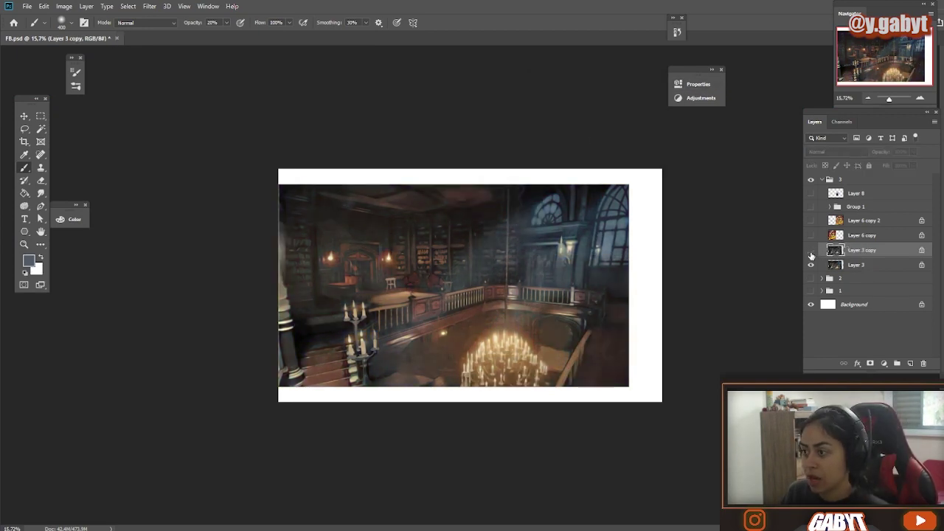
left_click(812, 251)
scroll(812, 257, "up", 2)
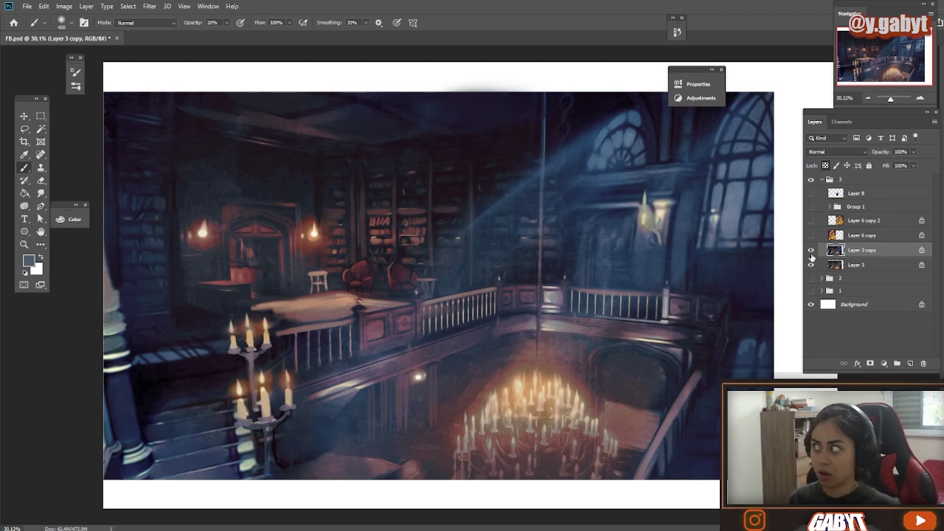
- Hide Layer 3 copy and try brightening the original painting with a Brightness/Contrast adjustment above Layer 3
left_click(812, 251)
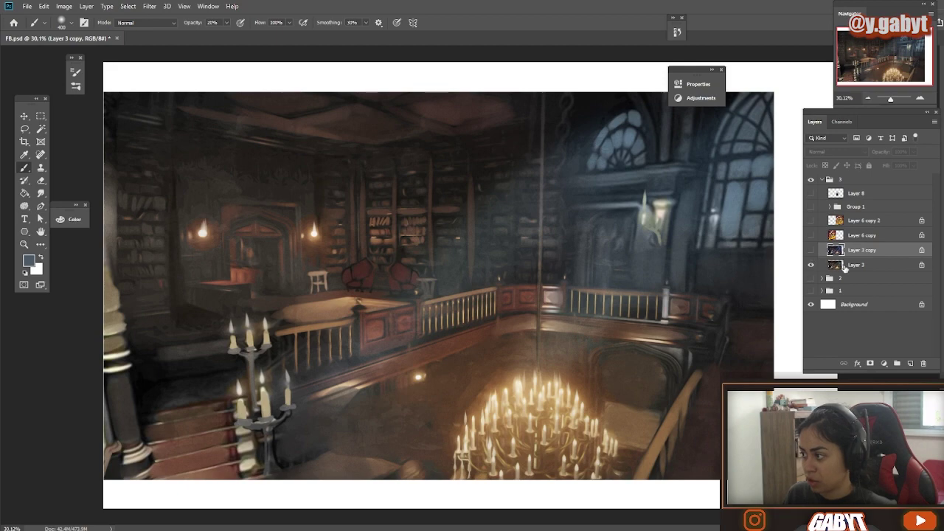
left_click(845, 267)
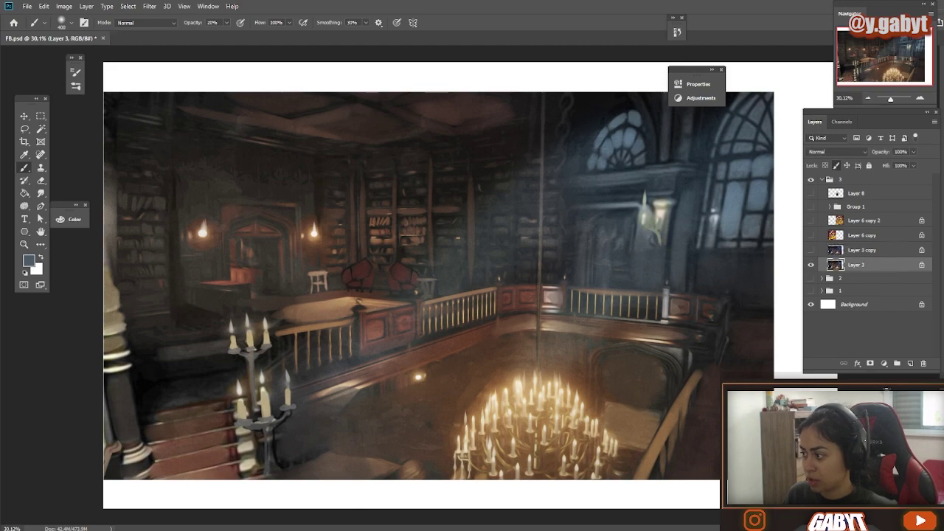
left_click(894, 224)
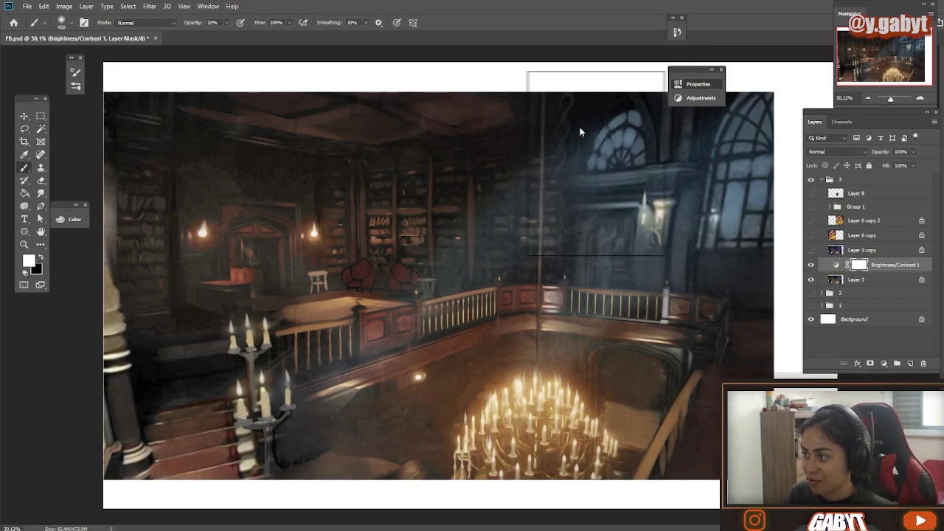
left_click_drag(580, 128, 642, 140)
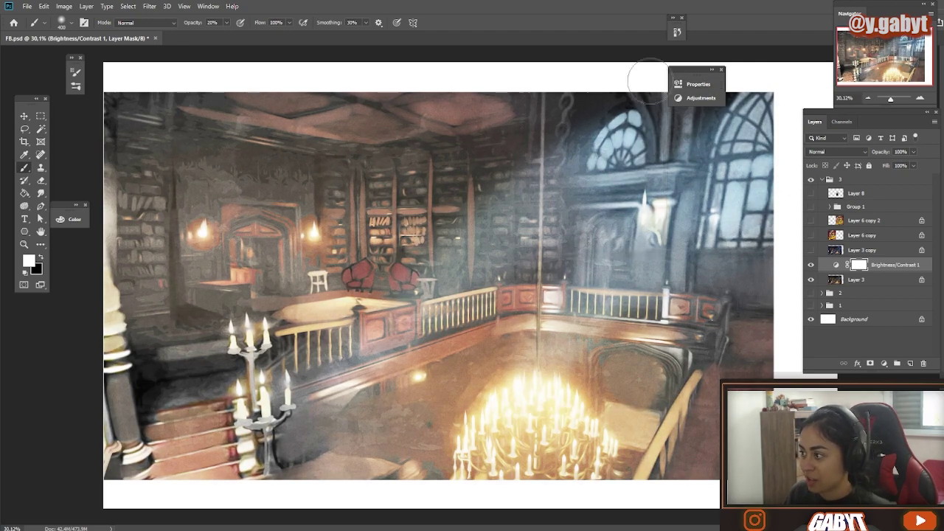
key("Delete")
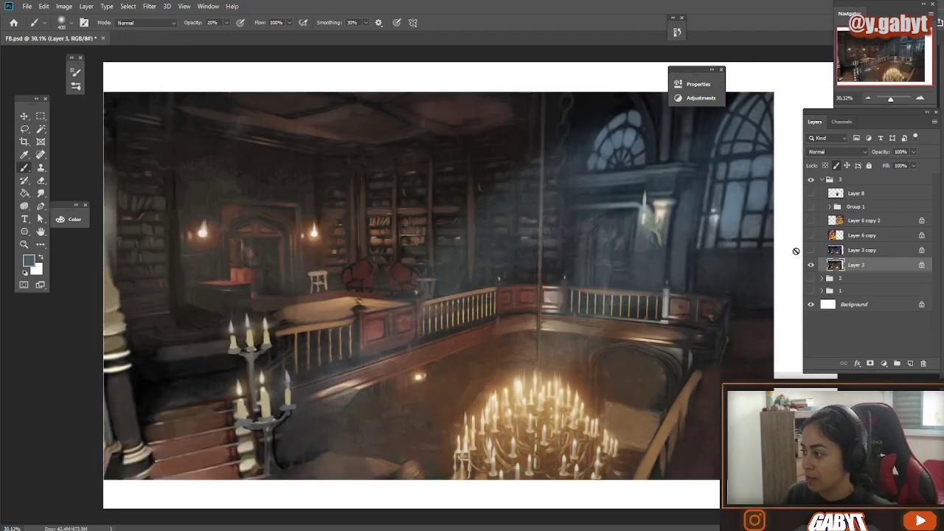
left_click(811, 250)
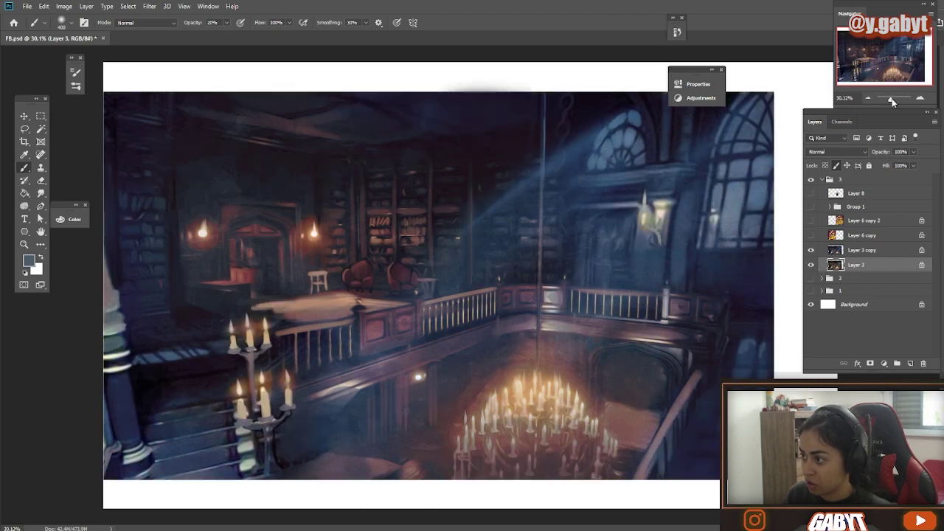
- Set the brush to Screen mode, select Layer 3 copy, and try a sampled blue glow over the tall window
mouse_move(892, 98)
left_mouse_down()
mouse_move(883, 100)
mouse_move(893, 102)
left_mouse_up()
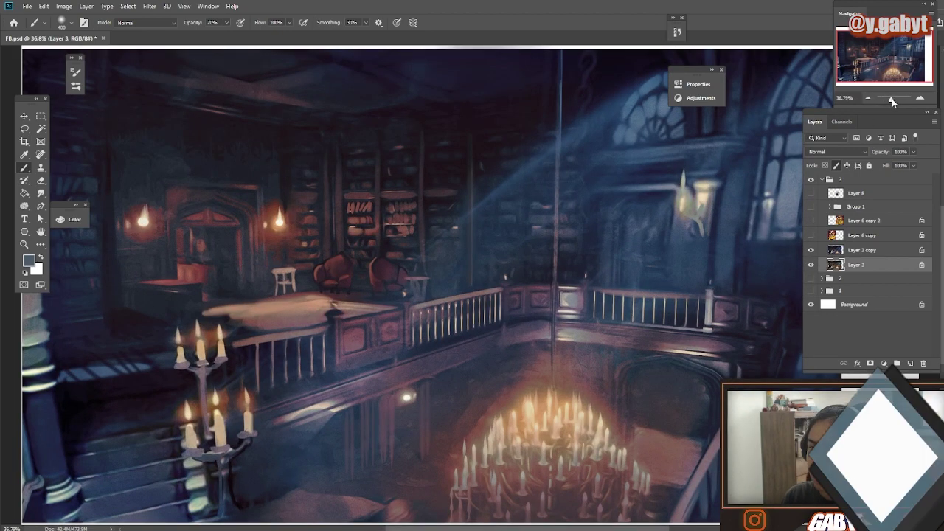
left_click(146, 23)
key("ctrl+minus")
key("ctrl+minus")
left_click(862, 250)
left_click(648, 263, "alt")
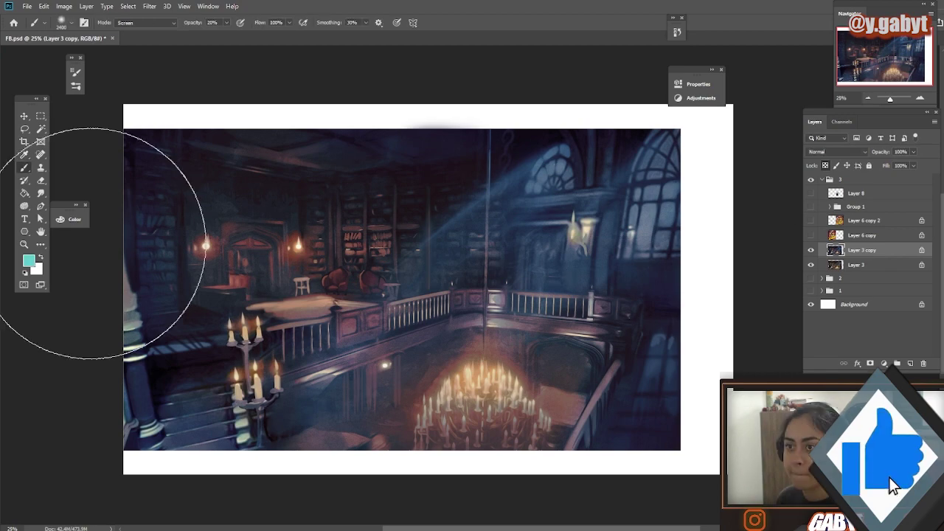
left_click(642, 223, "alt")
mouse_move(641, 222)
left_mouse_down()
mouse_move(546, 229)
mouse_move(689, 272)
left_mouse_up()
key("ctrl+z")
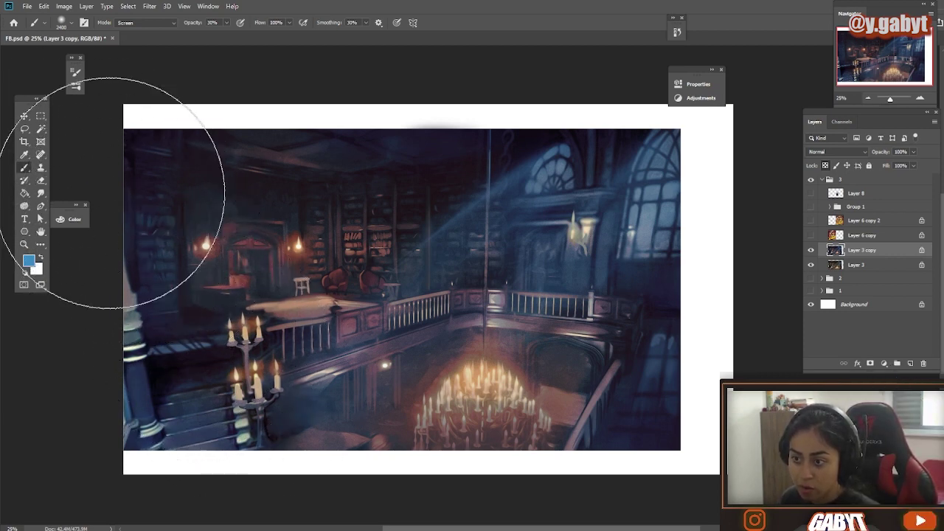
- Paint a faint blue haze over the lower candelabra area in Screen mode at 10% opacity
key("1")
left_click_drag(232, 384, 238, 385)
left_click_drag(168, 324, 94, 312)
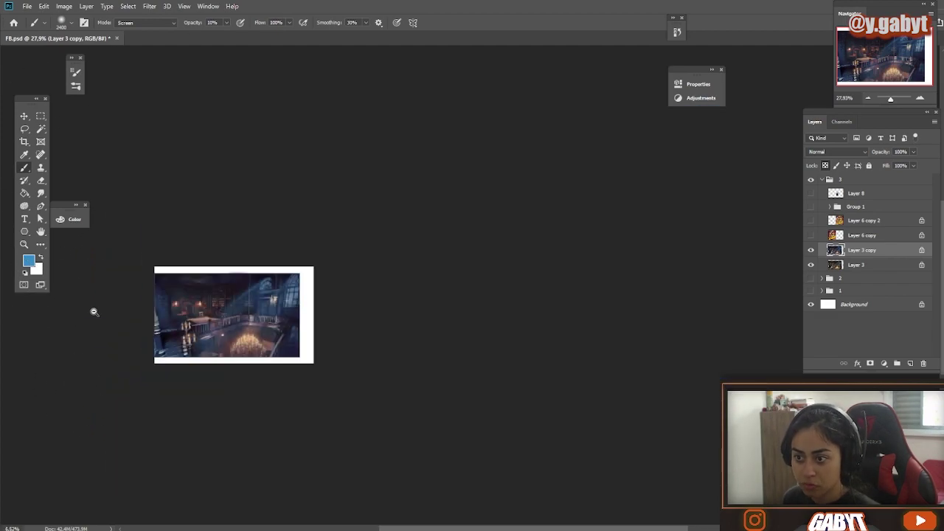
scroll(94, 311, "up", 4)
scroll(324, 426, "down", 1)
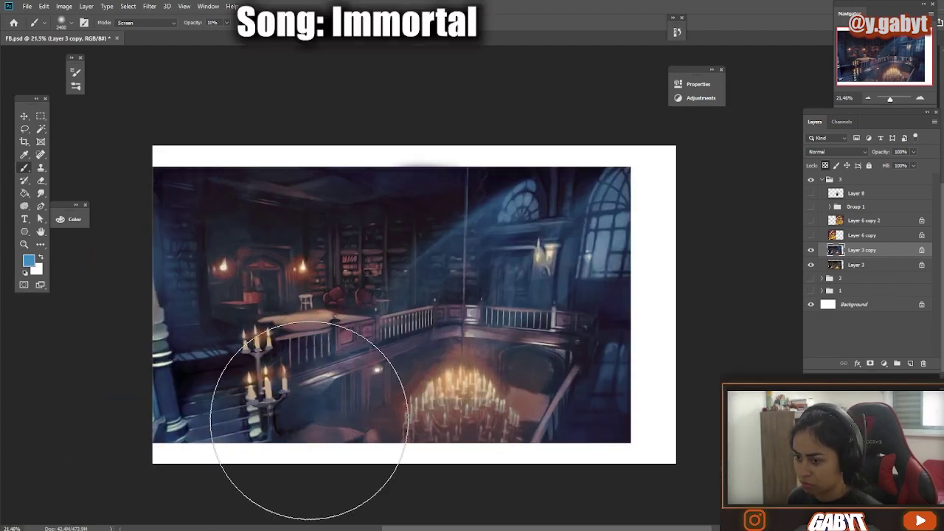
- Warm the desk and candelabra area with a sampled reddish tone in Soft Light mode at 70% opacity
left_click(146, 23)
left_click(140, 190)
left_click(302, 274, "alt")
key("7")
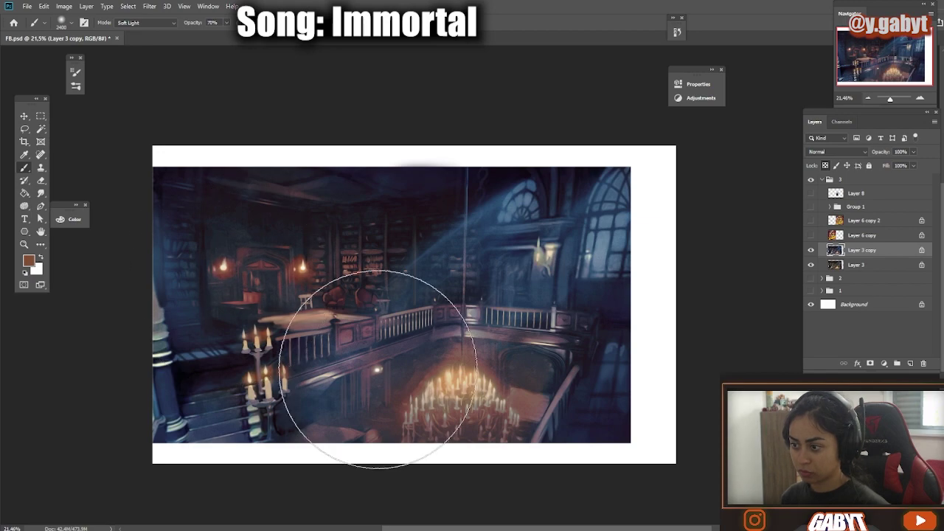
scroll(378, 369, "down", 4)
scroll(612, 148, "up", 4)
scroll(421, 347, "down", 2)
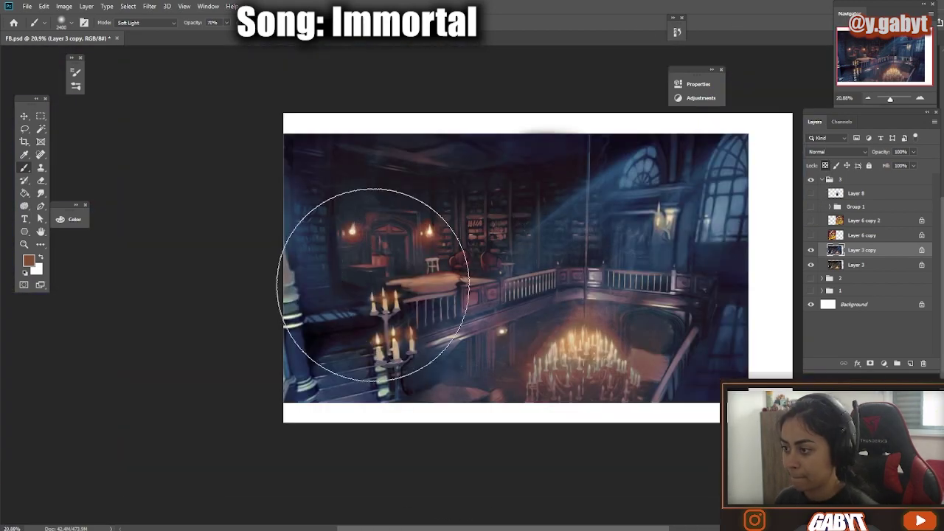
key("i")
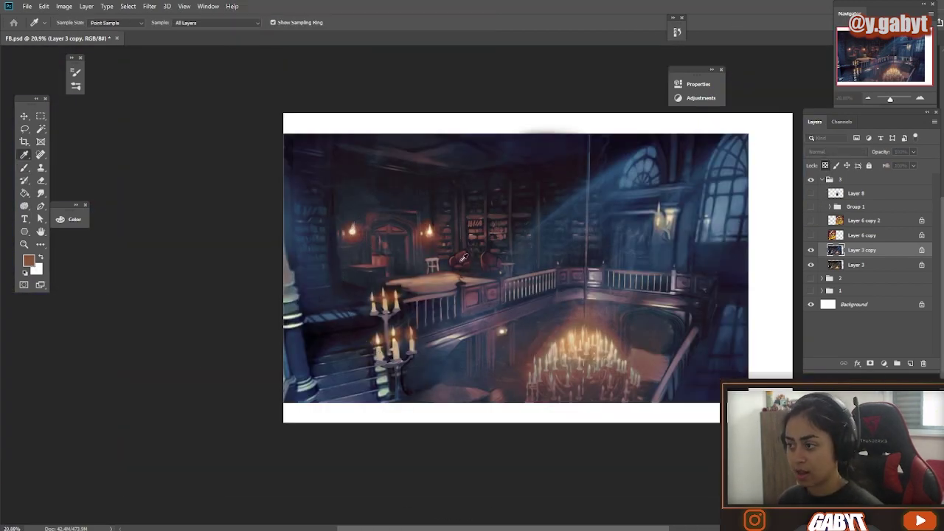
key("b")
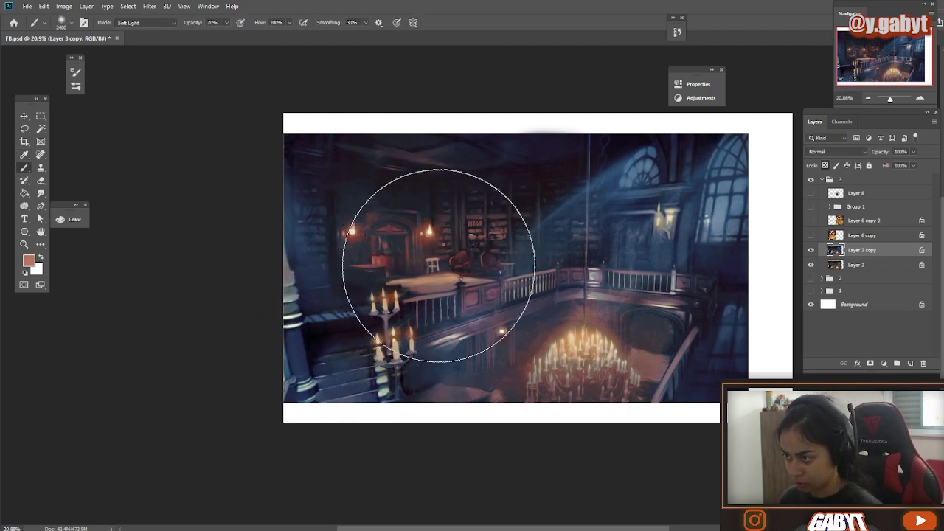
left_click_drag(442, 296, 380, 273)
scroll(377, 270, "up", 3)
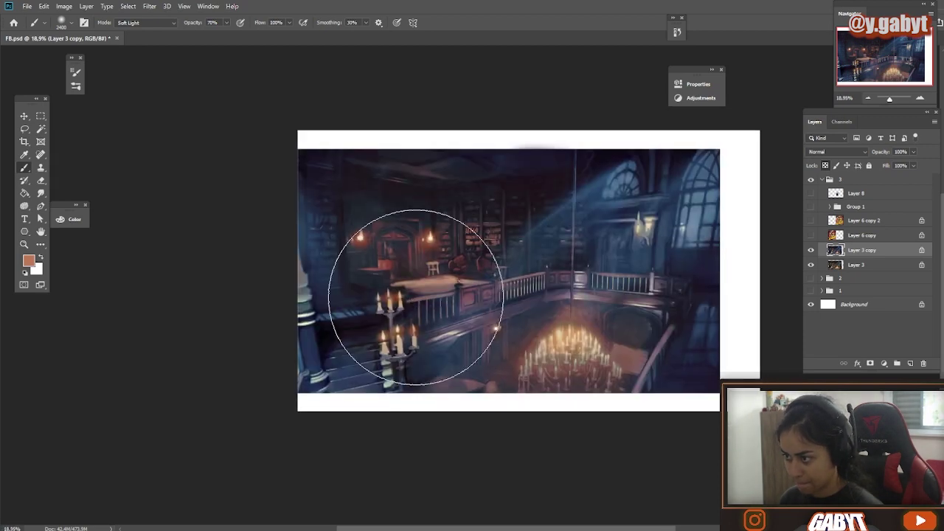
- Darken the lower floor with sampled dark purple in Normal mode at 20% opacity, and compare against the original layer
left_click(332, 339, "alt")
key("2")
mouse_move(326, 371)
left_mouse_down()
mouse_move(391, 409)
mouse_move(419, 443)
left_mouse_up()
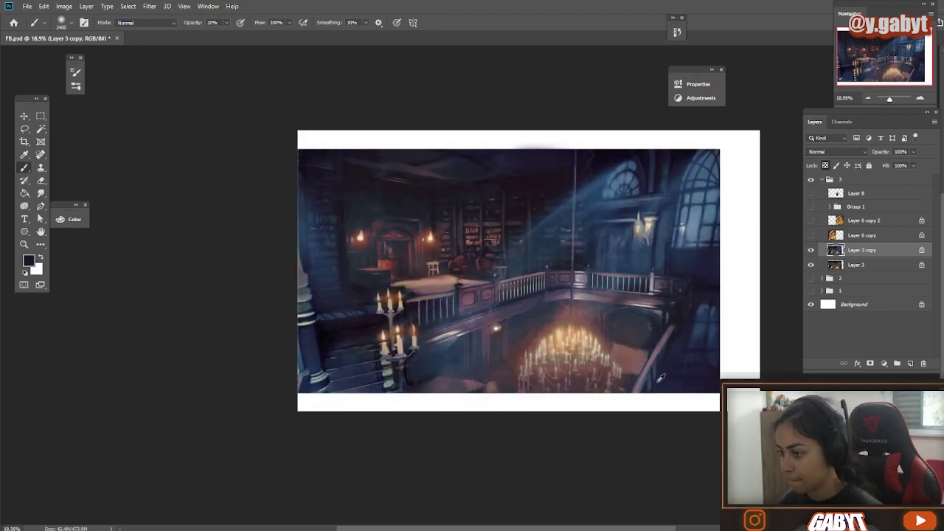
mouse_move(360, 395)
left_mouse_down()
mouse_move(434, 288)
mouse_move(500, 219)
left_mouse_up()
scroll(436, 248, "down", 3)
scroll(436, 248, "up", 3)
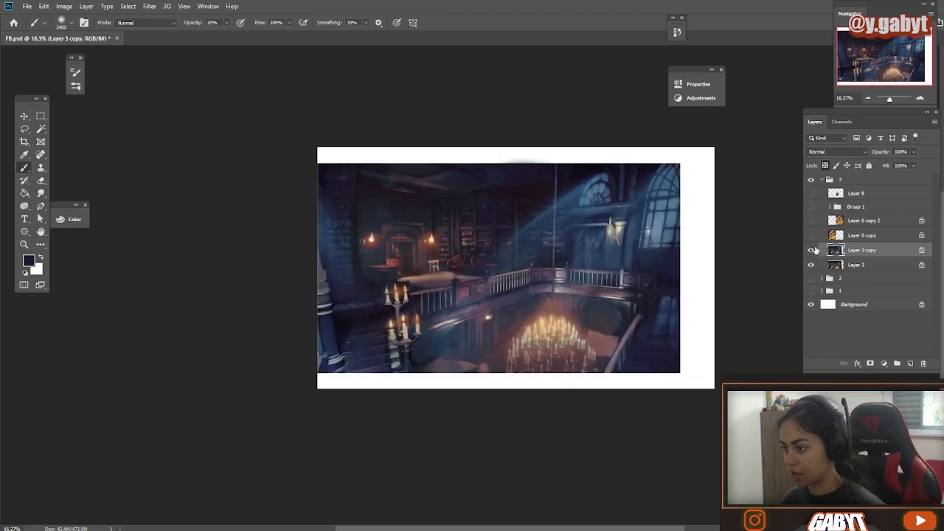
left_click(812, 250)
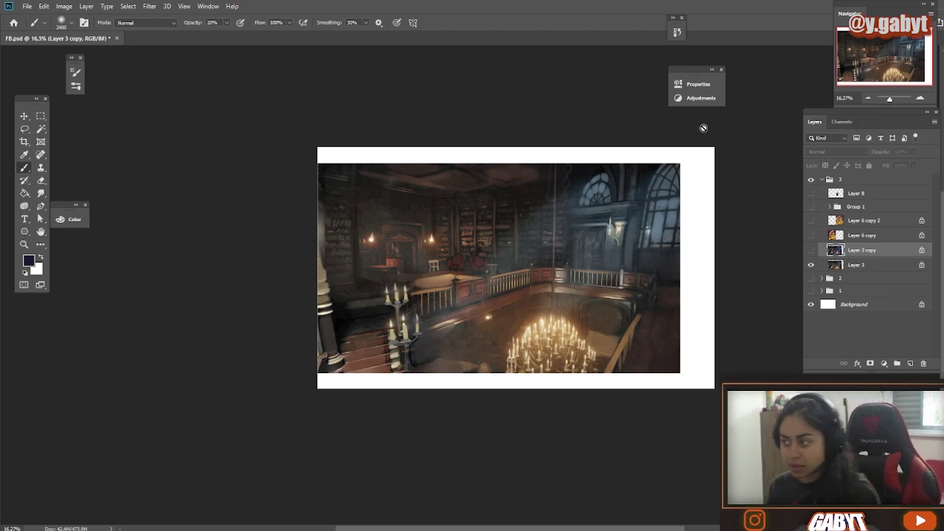
left_click(810, 249)
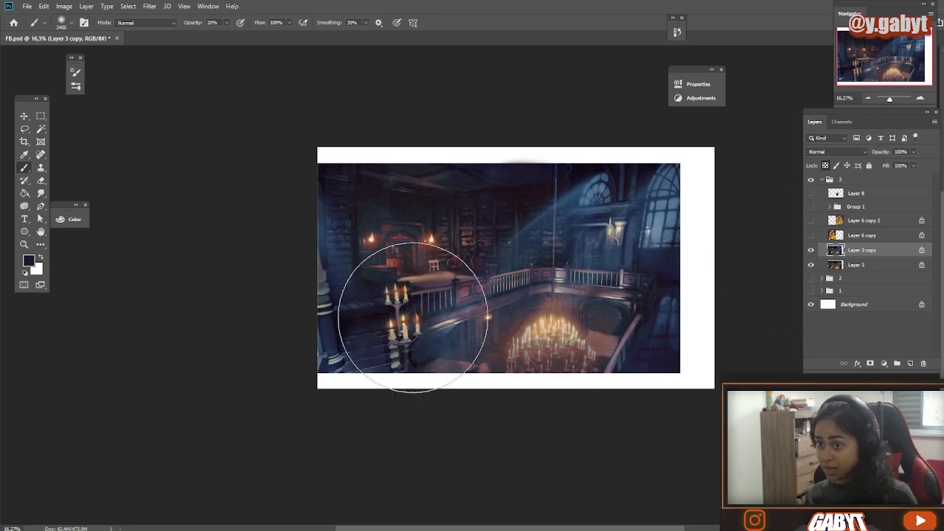
- Sample a dark blue beside the moonbeam with the Brush tool and reduce the brush to 700 px
left_click(24, 206)
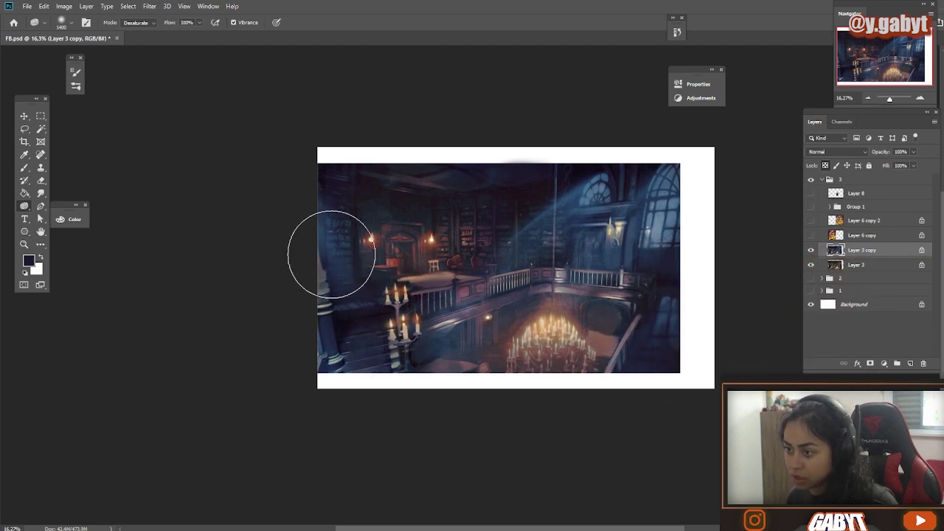
key("b")
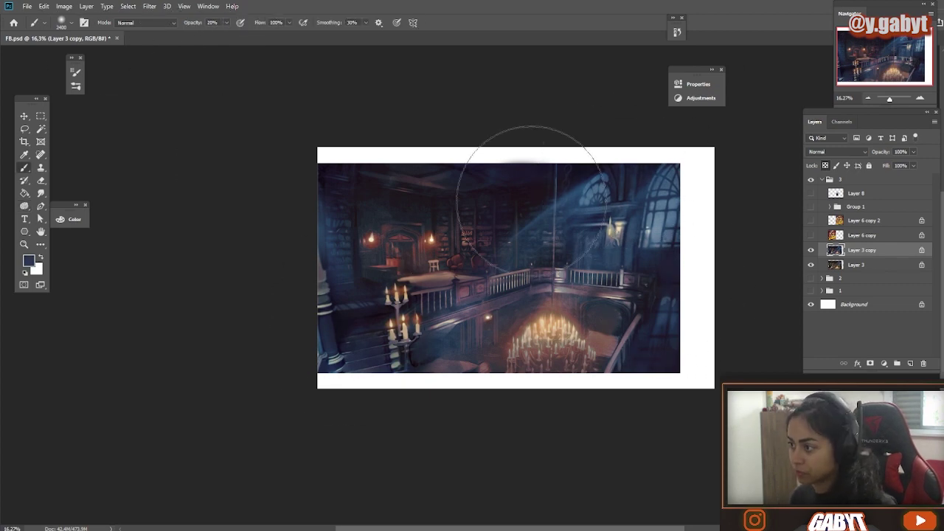
left_click(531, 197, "alt")
scroll(551, 369, "up", 1)
key("bracketleft")
key("bracketleft")
key("bracketleft")
key("bracketleft")
key("bracketleft")
key("bracketleft")
key("bracketleft")
key("bracketleft")
key("bracketleft")
key("bracketleft")
key("bracketleft")
key("bracketleft")
key("bracketleft")
key("bracketleft")
key("bracketleft")
key("bracketleft")
key("bracketleft")
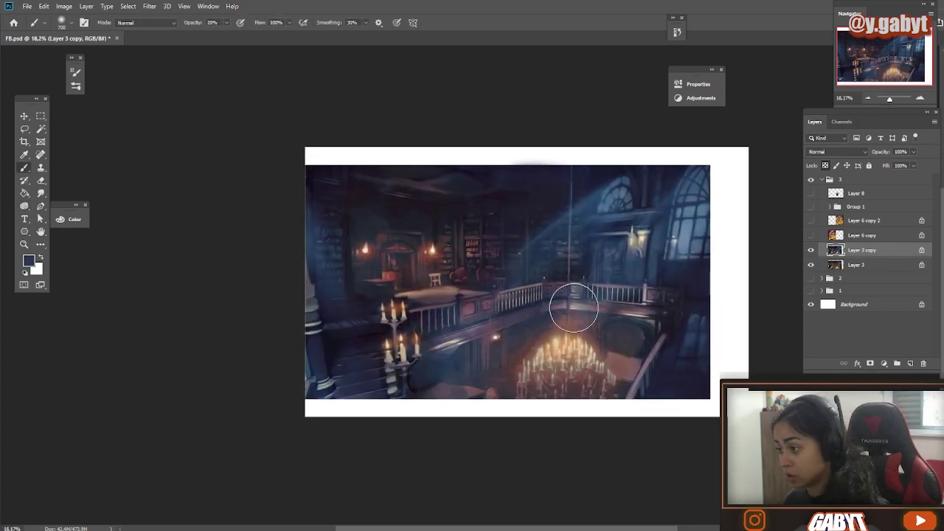
scroll(458, 395, "down", 1)
scroll(718, 310, "down", 6)
scroll(720, 309, "up", 2)
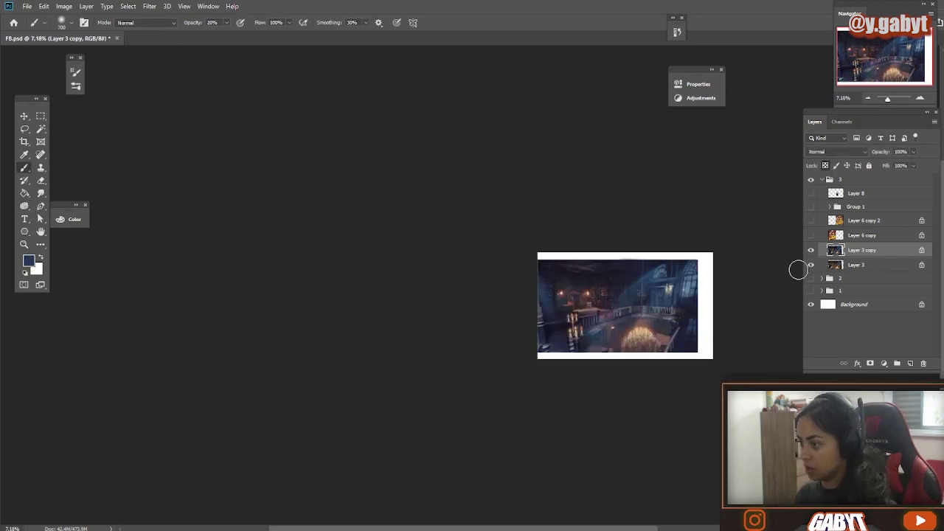
- Choose a dark grey brush colour and enlarge the brush to 1600 px for the area around the chandelier
scroll(773, 325, "up", 4)
key("bracketright")
key("bracketright")
key("bracketright")
key("bracketright")
key("bracketright")
key("bracketright")
key("bracketright")
key("bracketright")
key("bracketright")
scroll(472, 413, "up", 2)
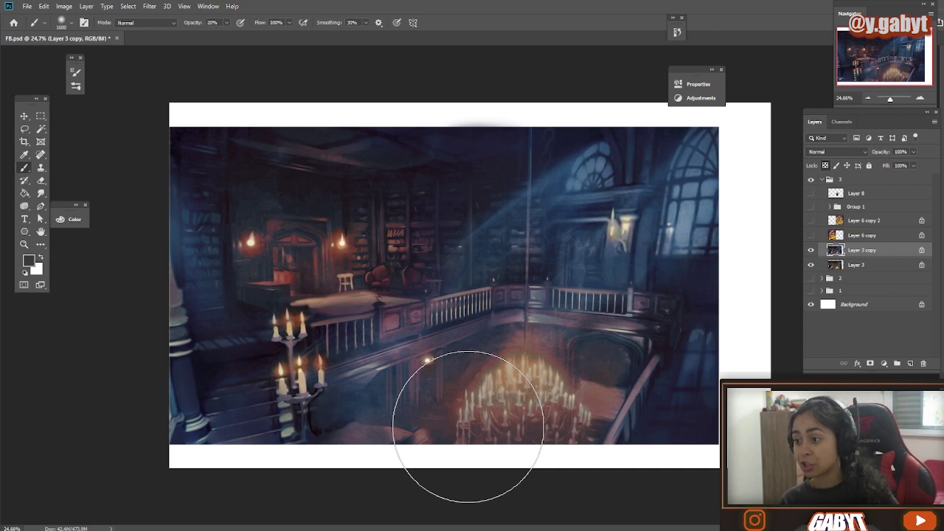
- Switch to a muted purple brush colour and resize the brush to 1900 px
key("bracketleft")
key("bracketleft")
key("bracketleft")
key("bracketleft")
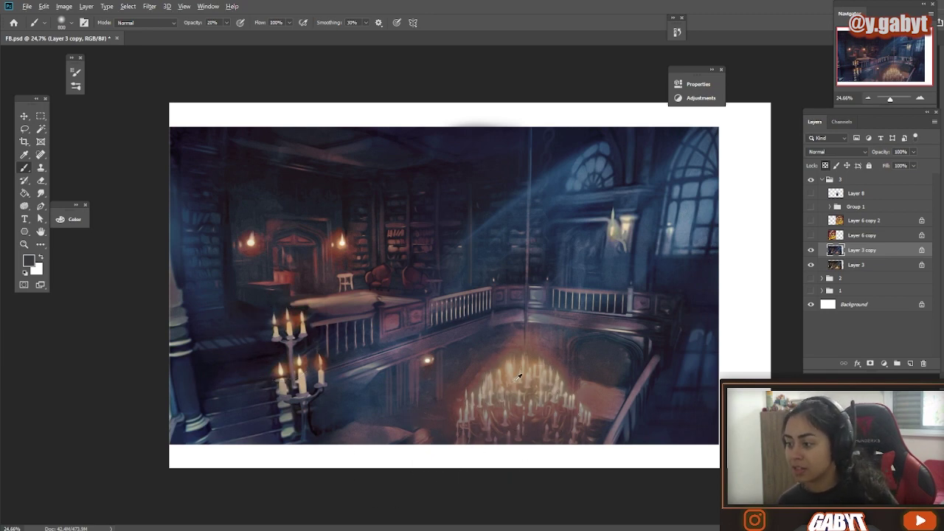
key("bracketright")
key("bracketright")
key("bracketright")
key("bracketright")
key("bracketright")
key("bracketright")
key("bracketright")
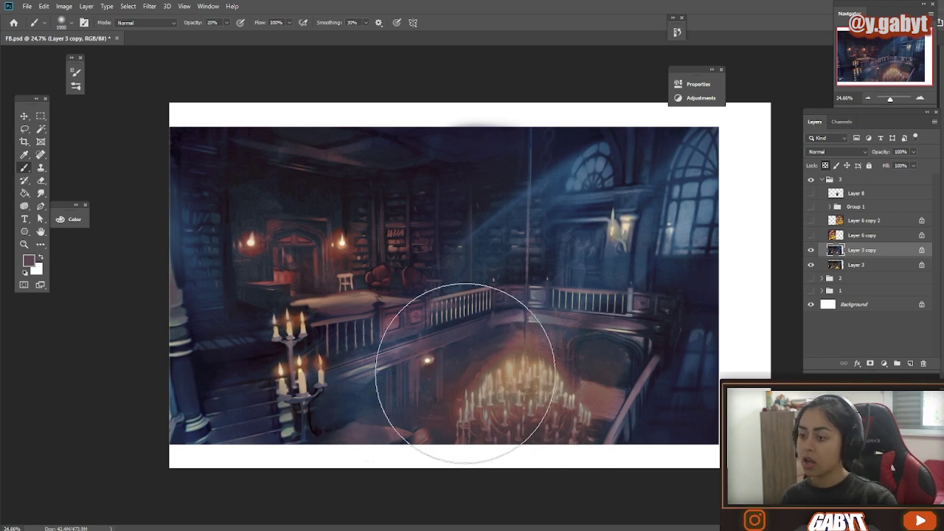
- Try tinting the upper floor's sconce and desk area with sampled orange and dark strokes at 20% opacity
left_click(342, 244, "alt")
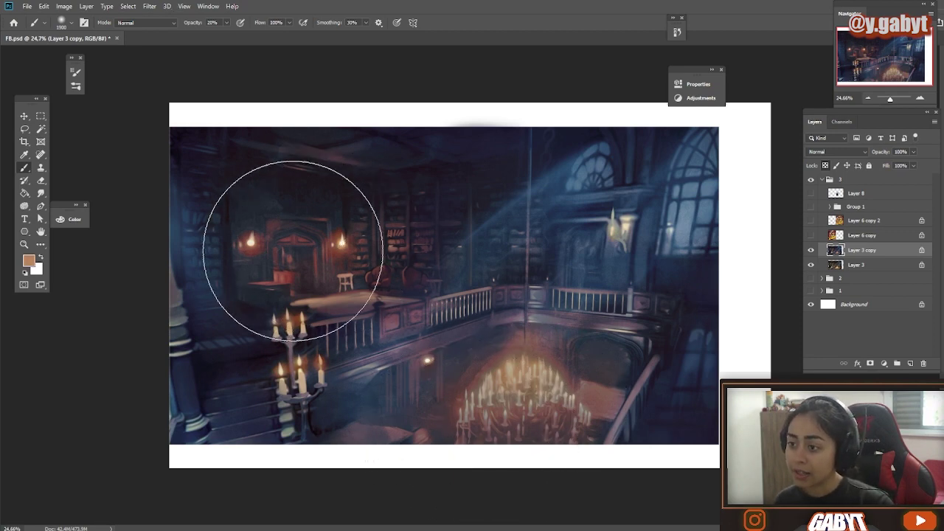
left_click_drag(336, 268, 325, 362)
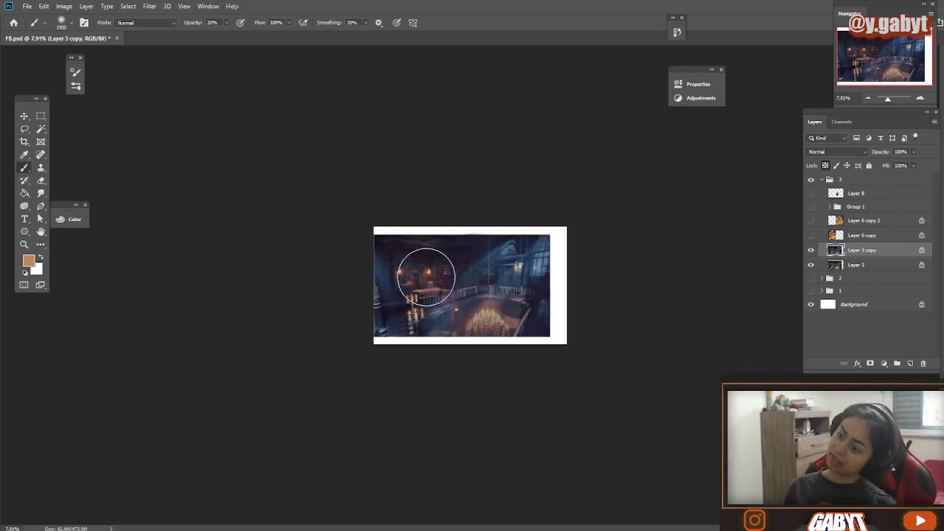
left_click_drag(426, 278, 430, 275)
key("ctrl+z")
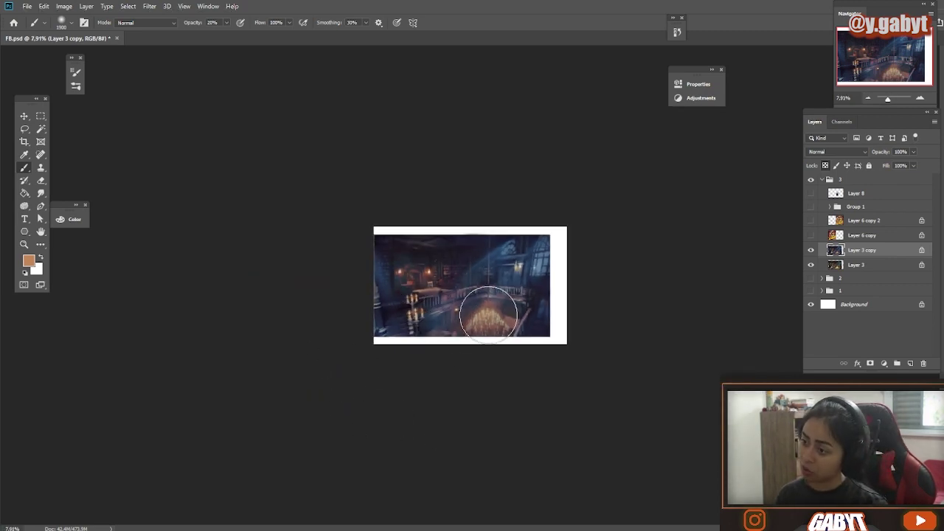
left_click(427, 269, "alt")
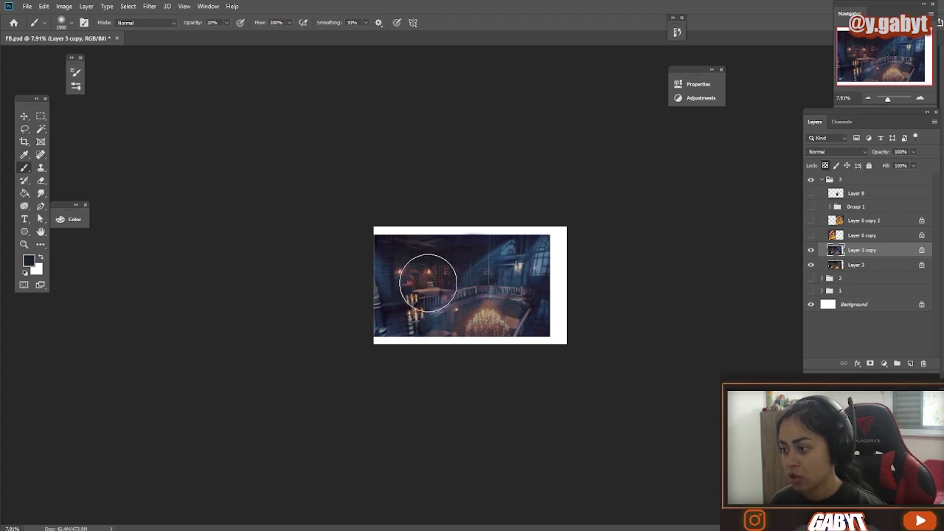
mouse_move(429, 281)
left_mouse_down()
mouse_move(404, 260)
mouse_move(398, 283)
mouse_move(431, 271)
mouse_move(409, 292)
mouse_move(397, 264)
mouse_move(418, 285)
left_mouse_up()
key("ctrl+z")
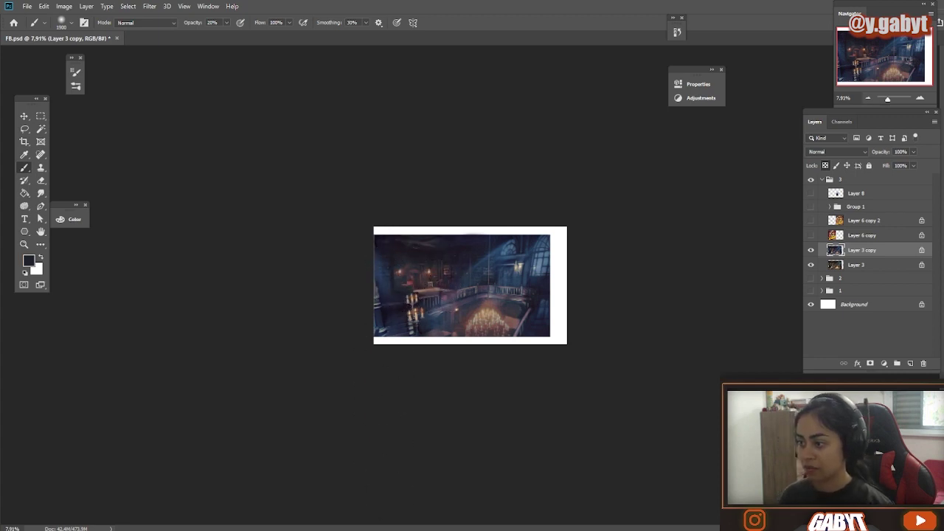
- Hide Layer 3 copy to compare the repainted library with the original version
left_click_drag(450, 363, 522, 395)
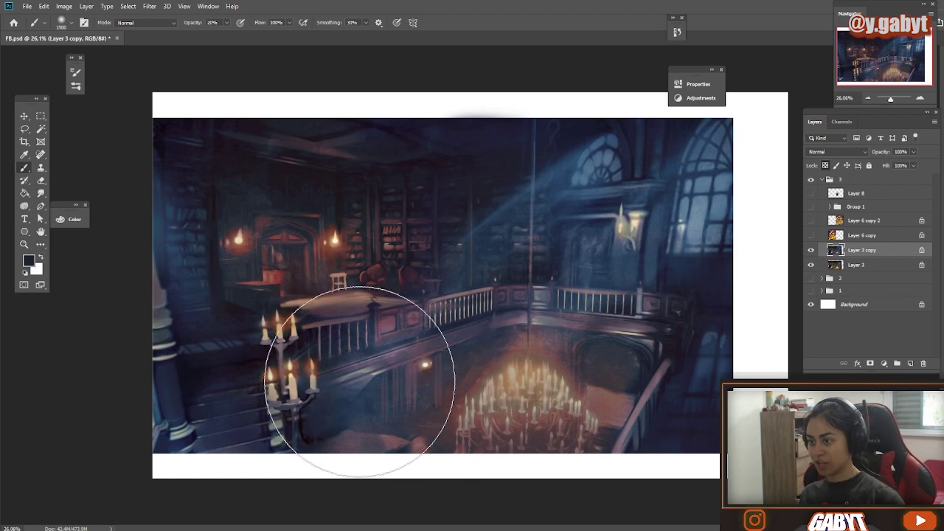
key("ctrl+minus")
key("ctrl+minus")
key("ctrl+minus")
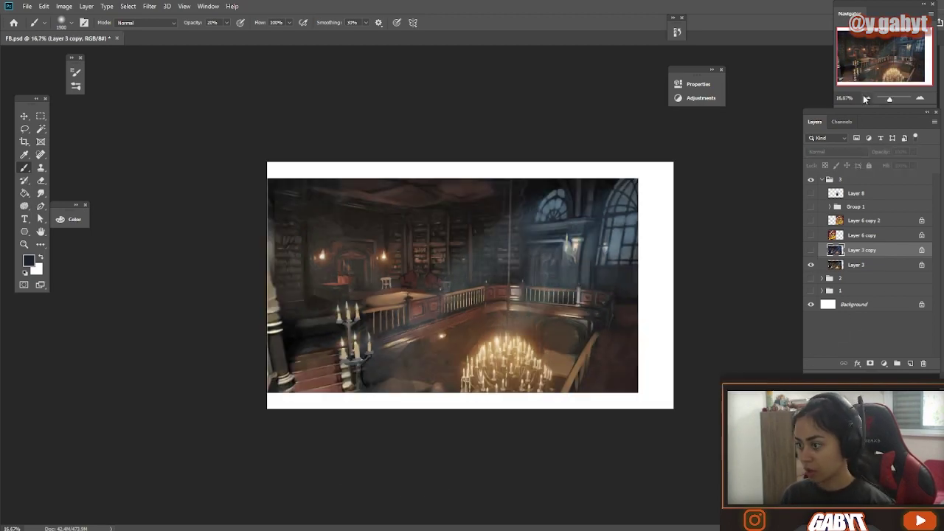